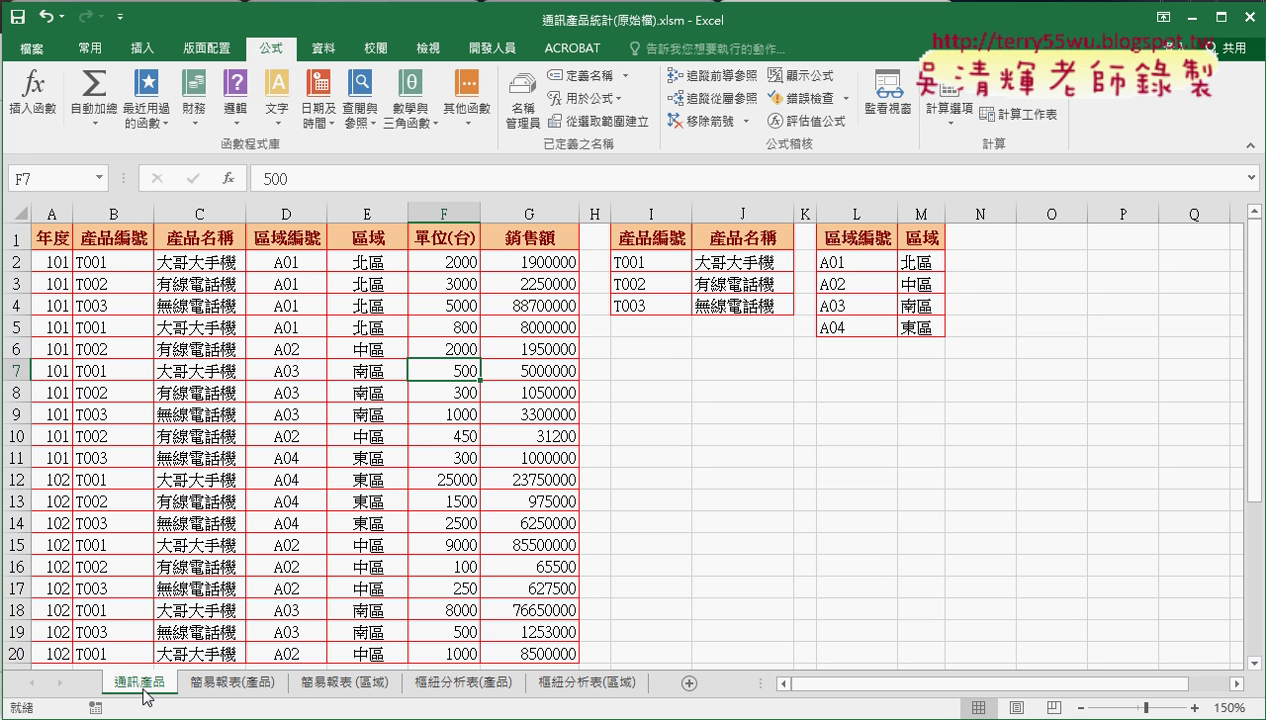
- Review C2's lookup formula on 通訊產品, which fetches product names through the 產品 range name
click(201, 214)
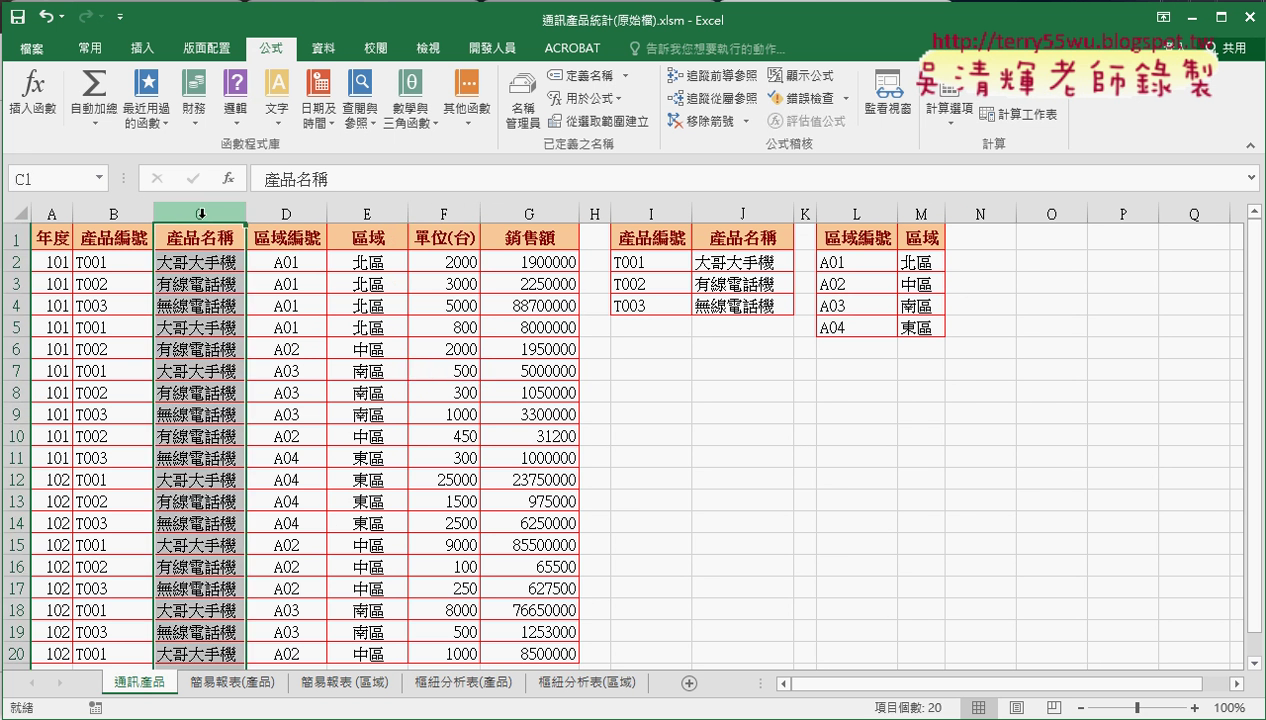
click(207, 268)
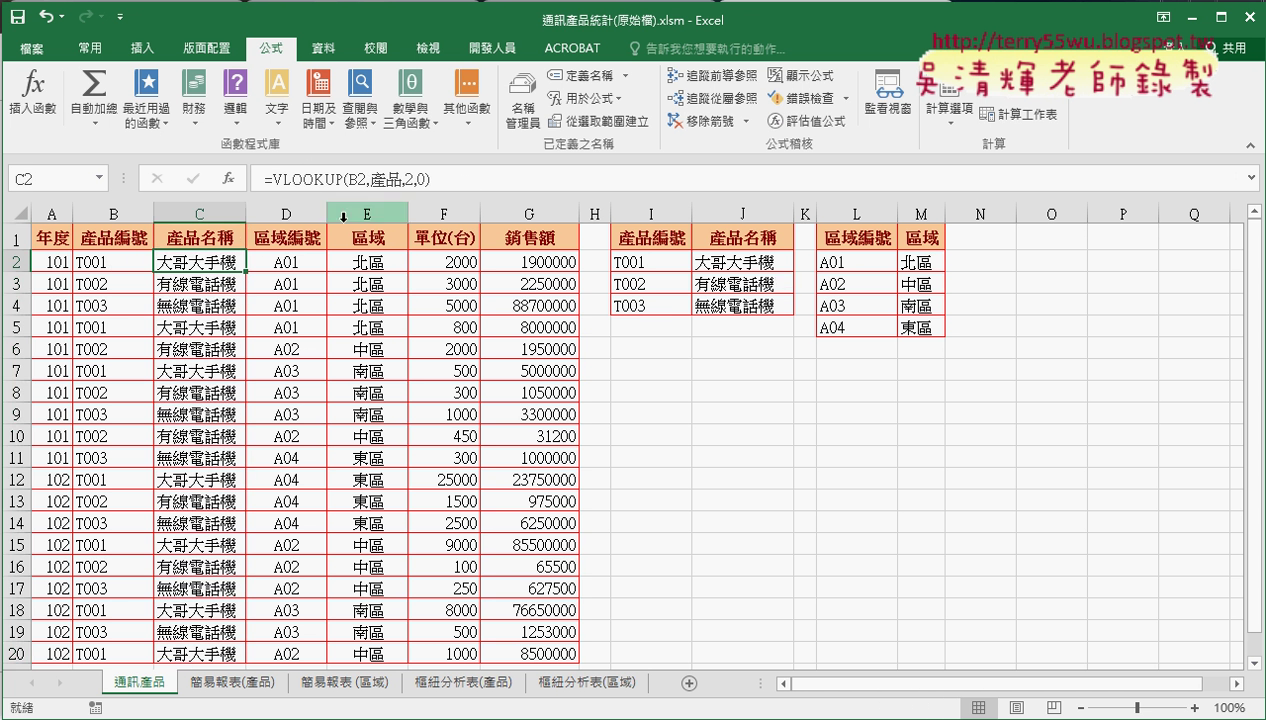
click(386, 172)
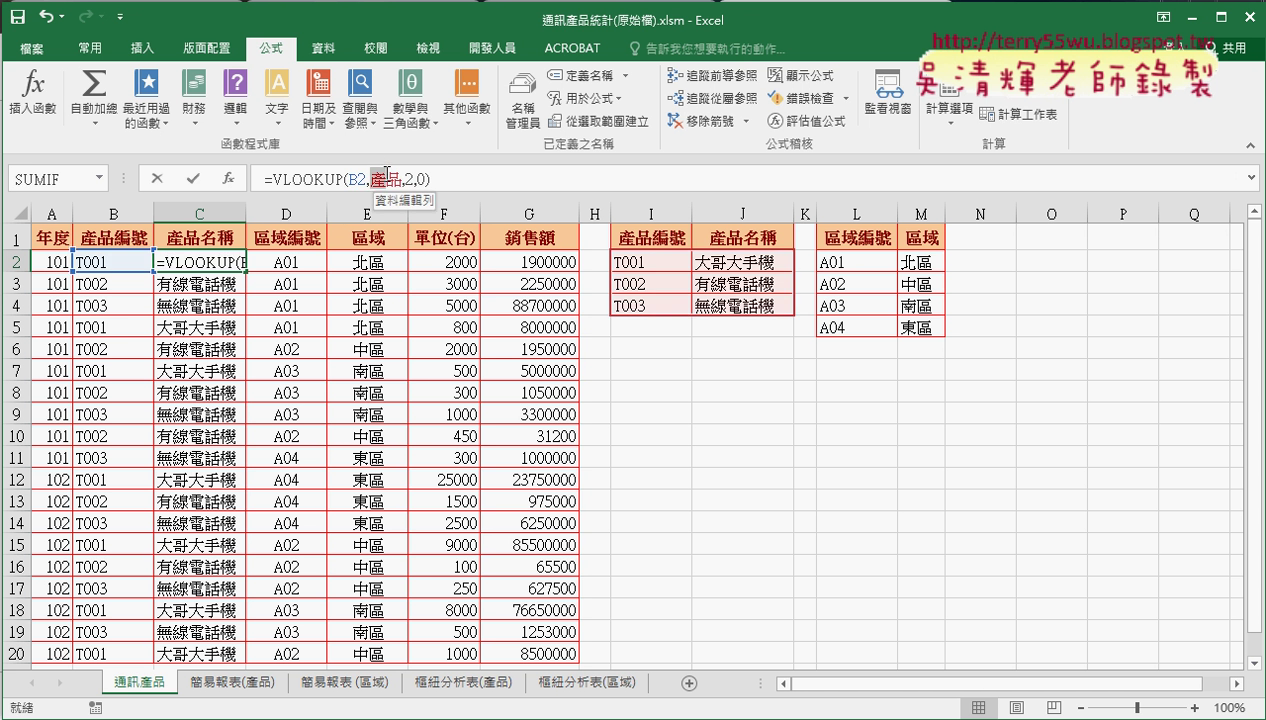
drag(386, 172, 400, 172)
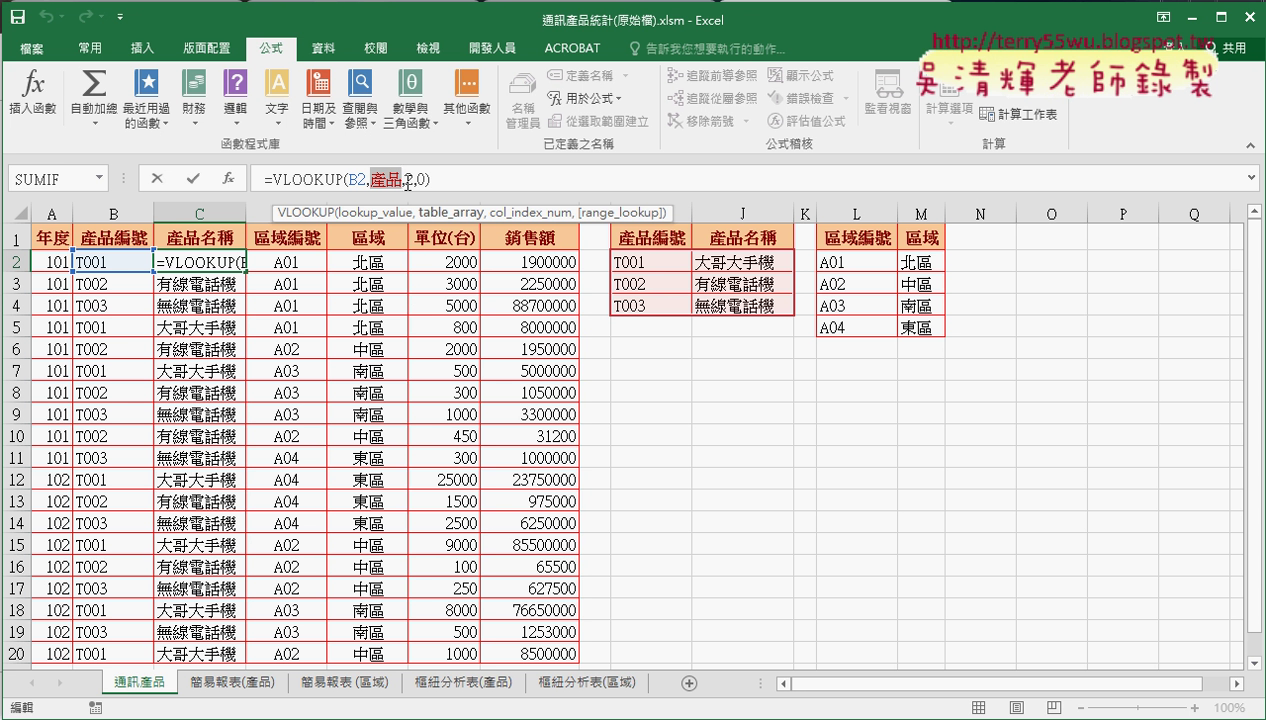
click(156, 180)
- Review the VLOOKUP formula in E2 that turns the region codes into region names
drag(315, 260, 295, 655)
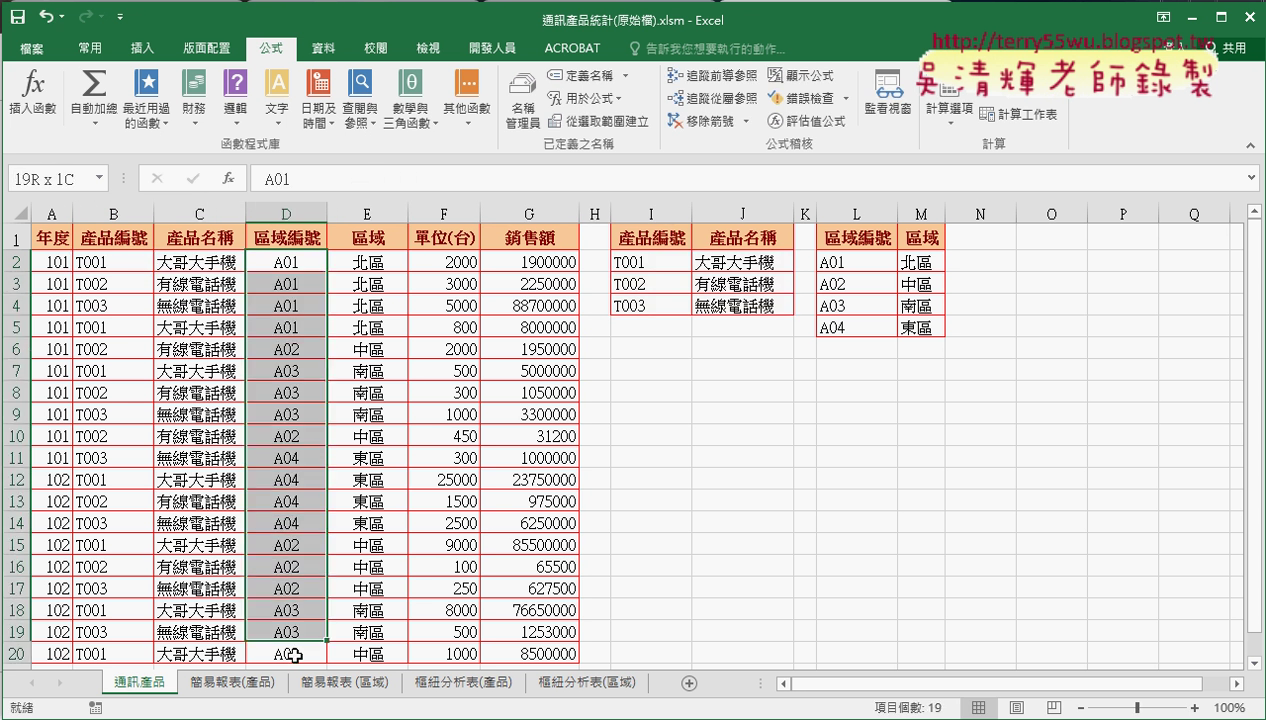
click(91, 48)
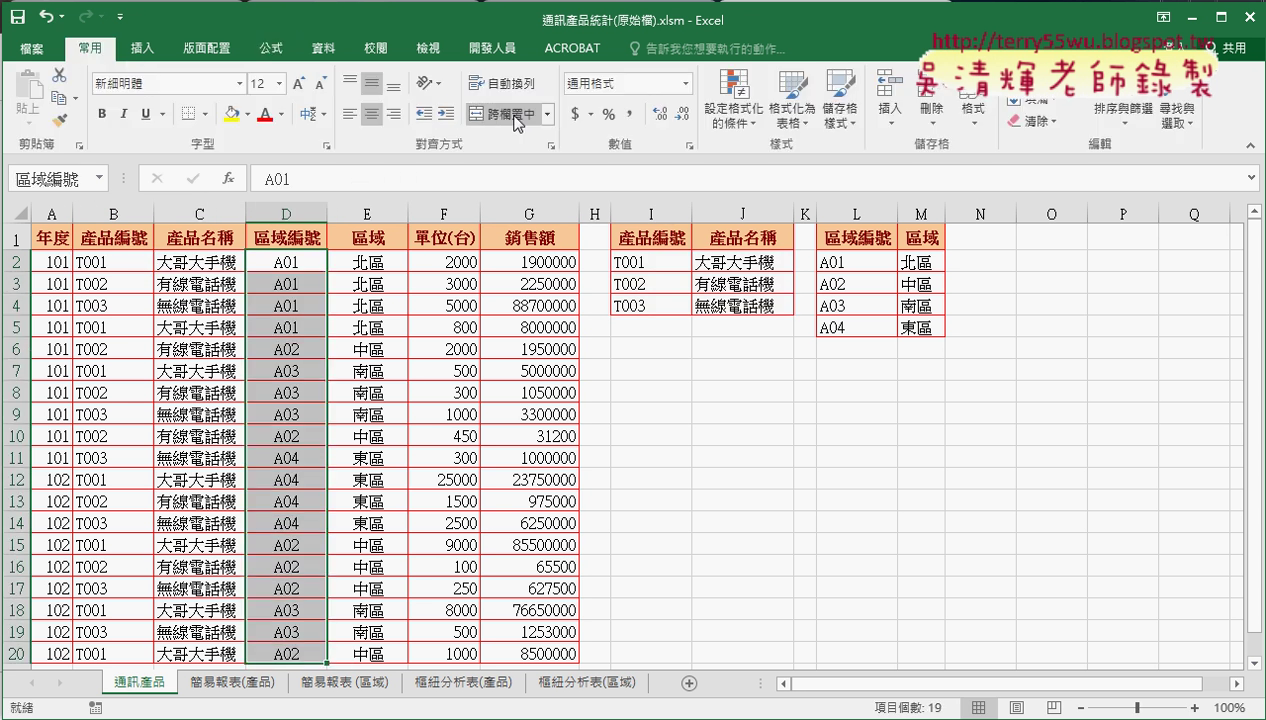
drag(375, 262, 375, 305)
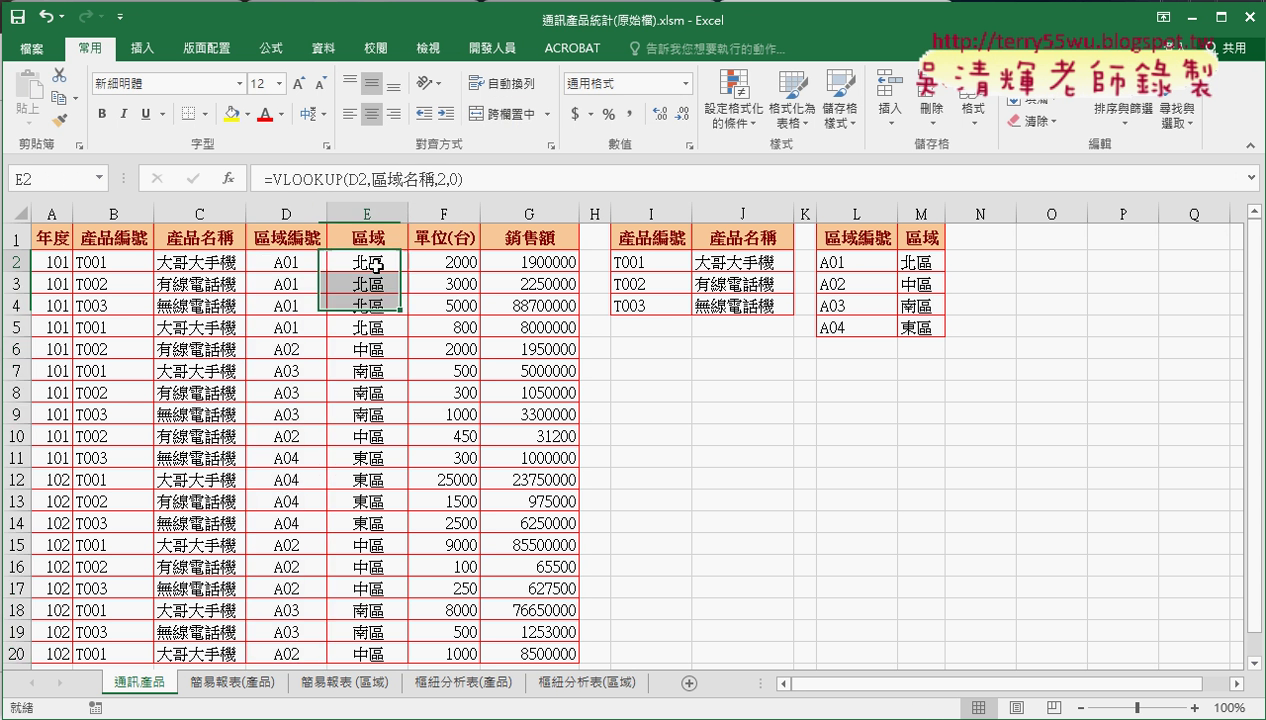
click(375, 265)
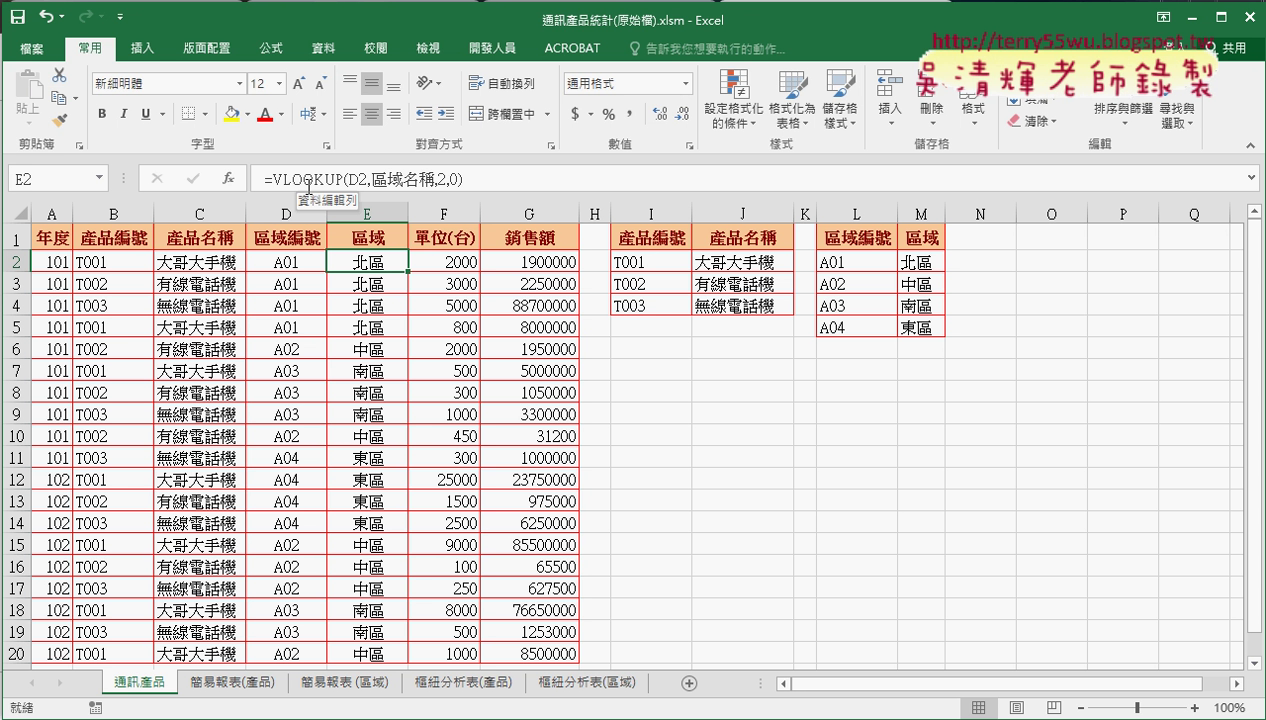
click(309, 183)
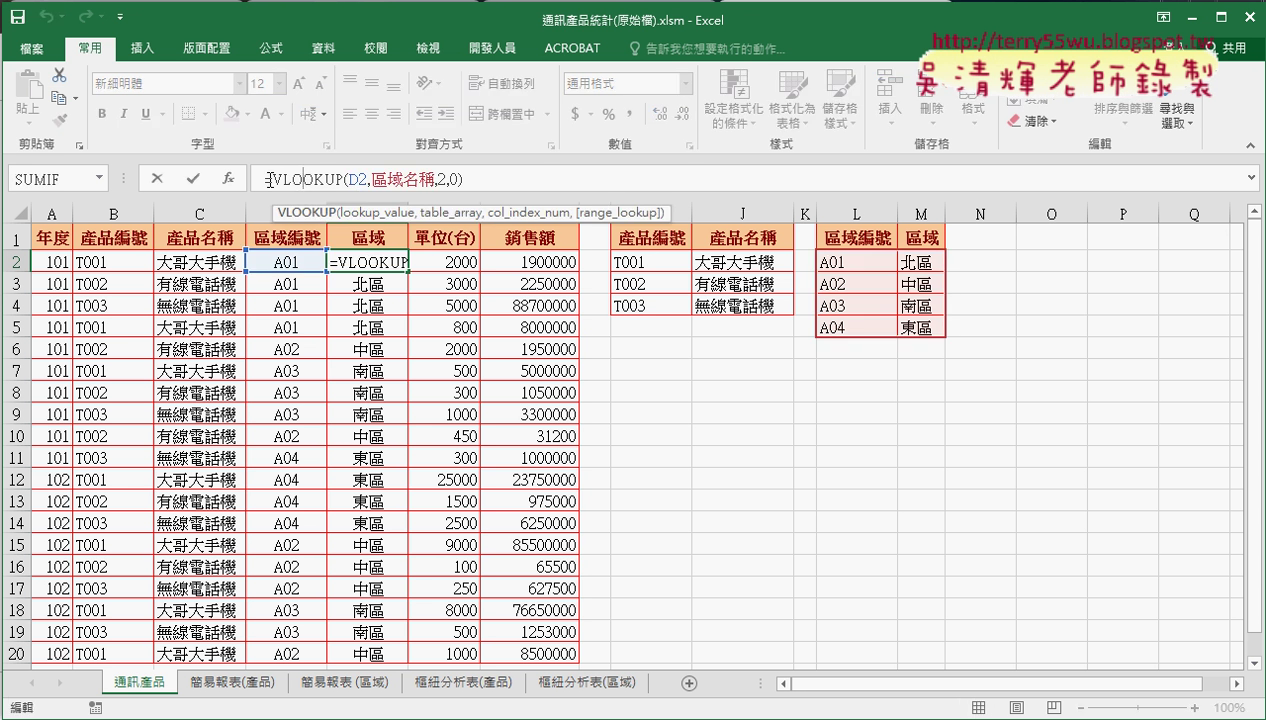
drag(272, 179, 343, 178)
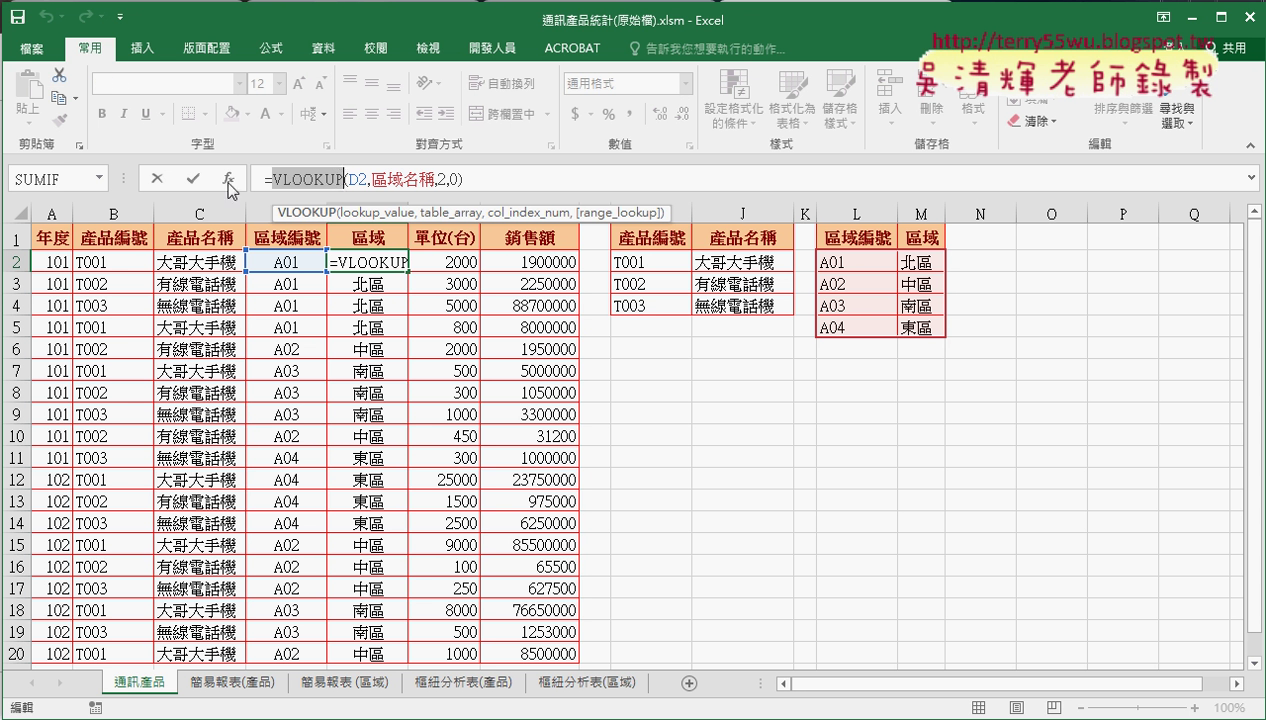
click(157, 178)
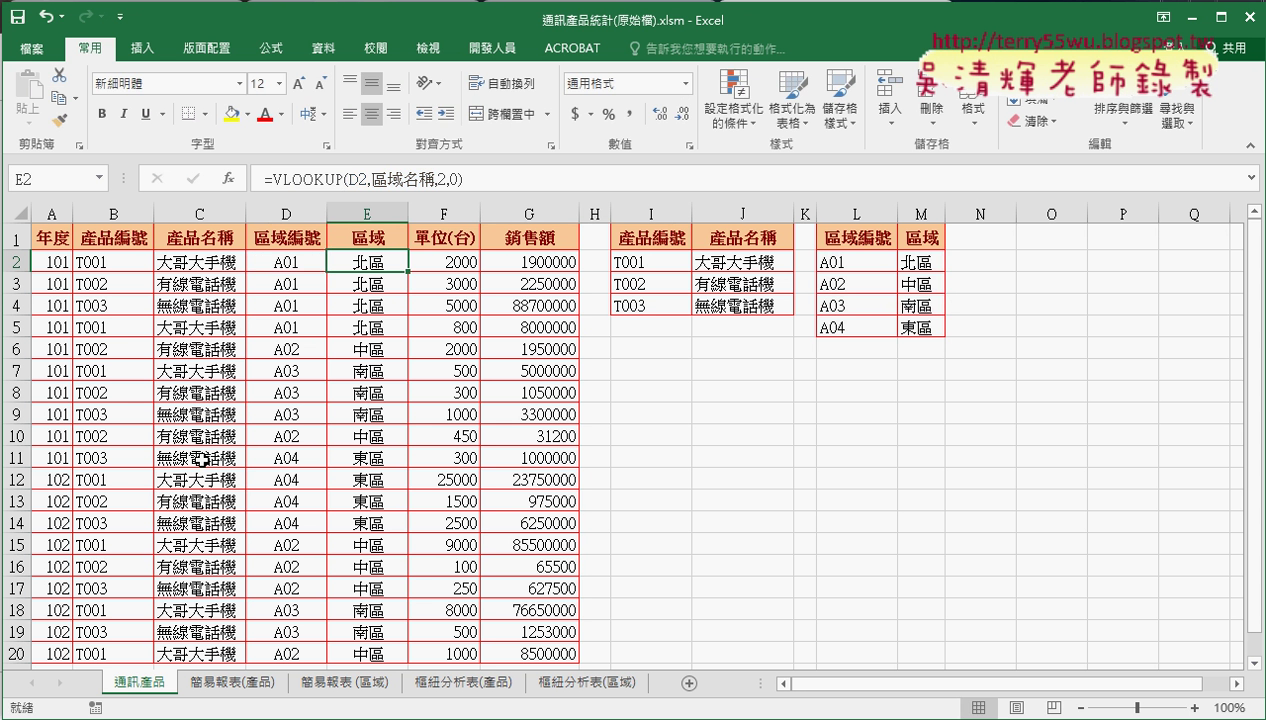
- Back on the 通訊產品 sheet, examine the 產品名稱, 區域 and 區域編號 columns
click(249, 682)
click(155, 683)
drag(50, 237, 380, 305)
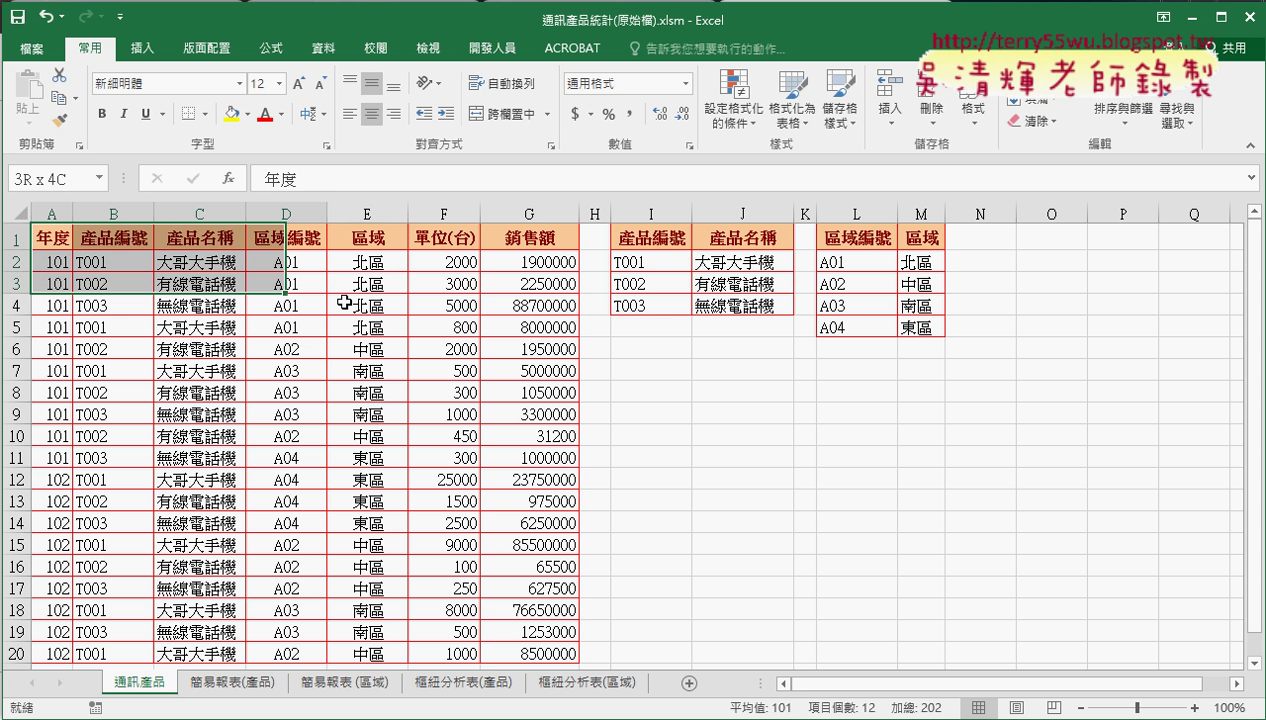
click(310, 345)
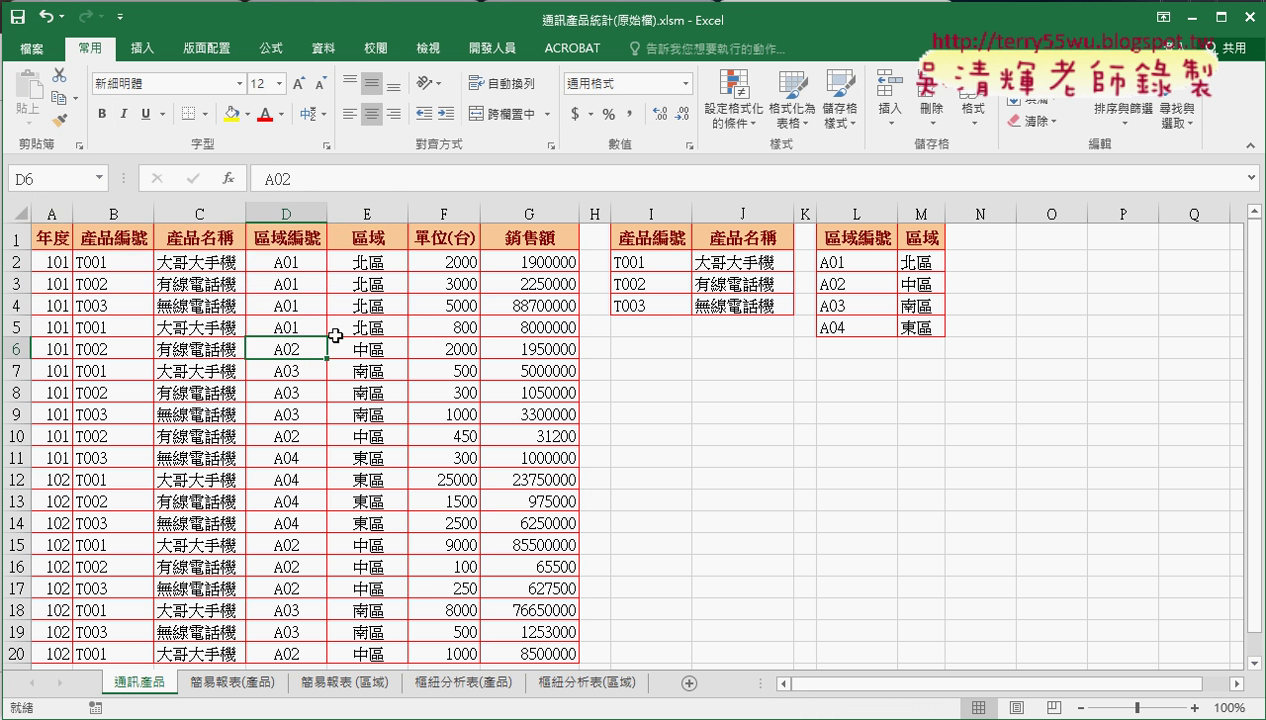
click(200, 213)
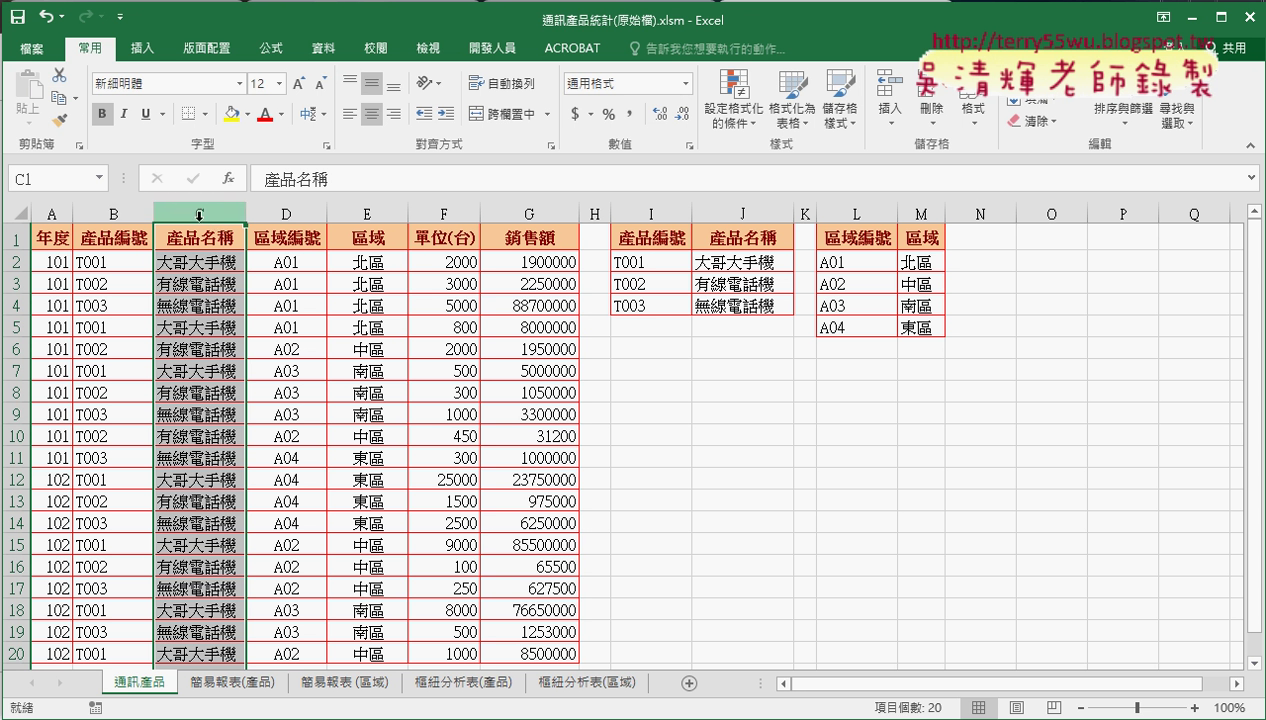
click(379, 215)
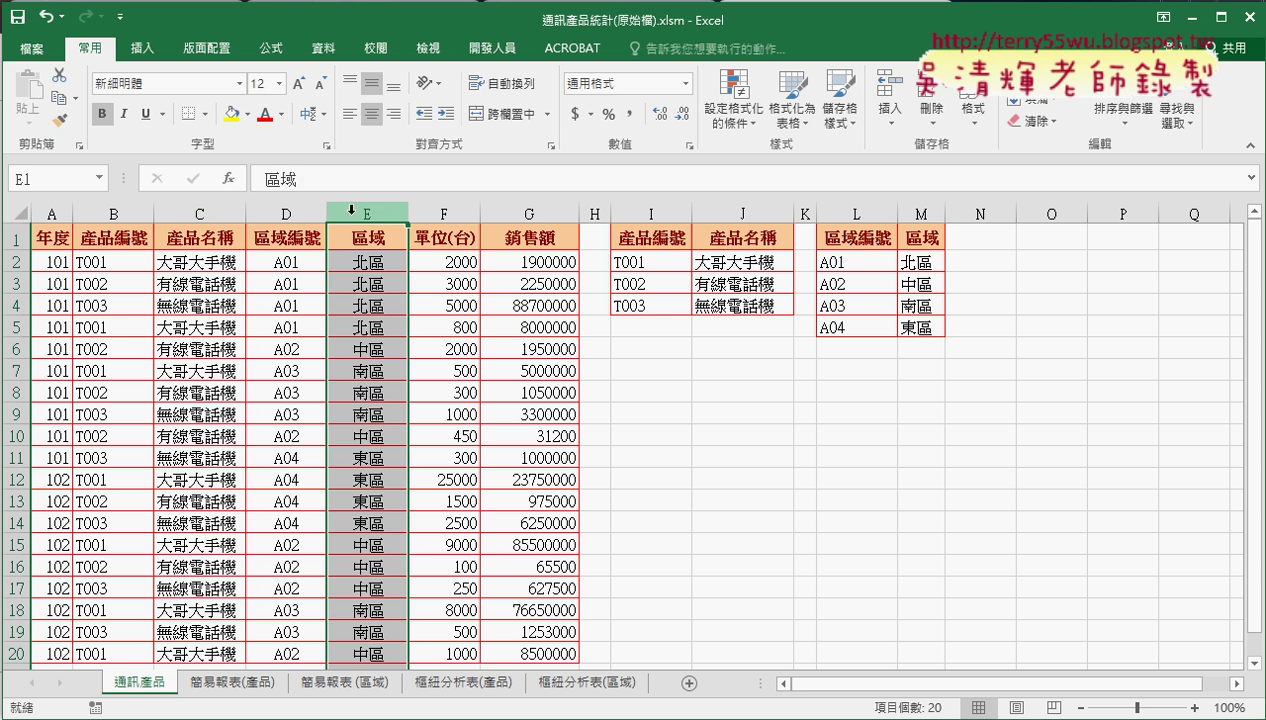
click(289, 214)
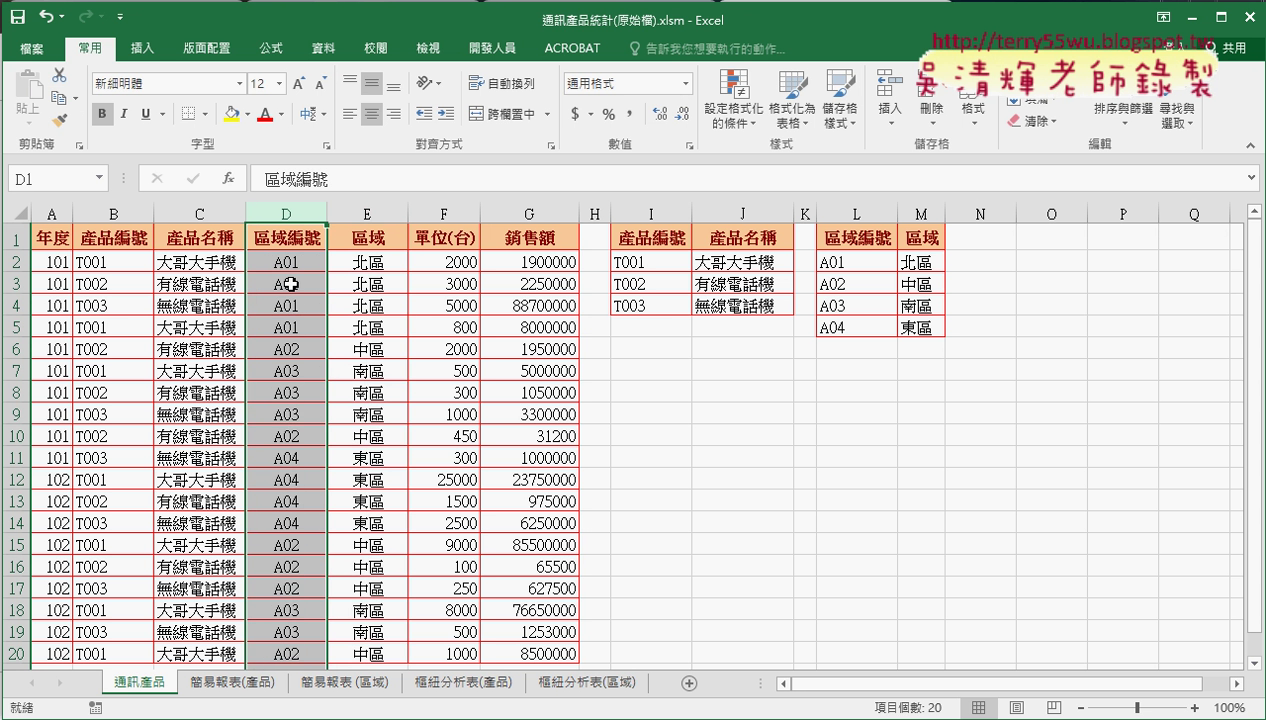
- Step through the region codes in D2:D5, then select data columns A through G
drag(289, 267, 267, 318)
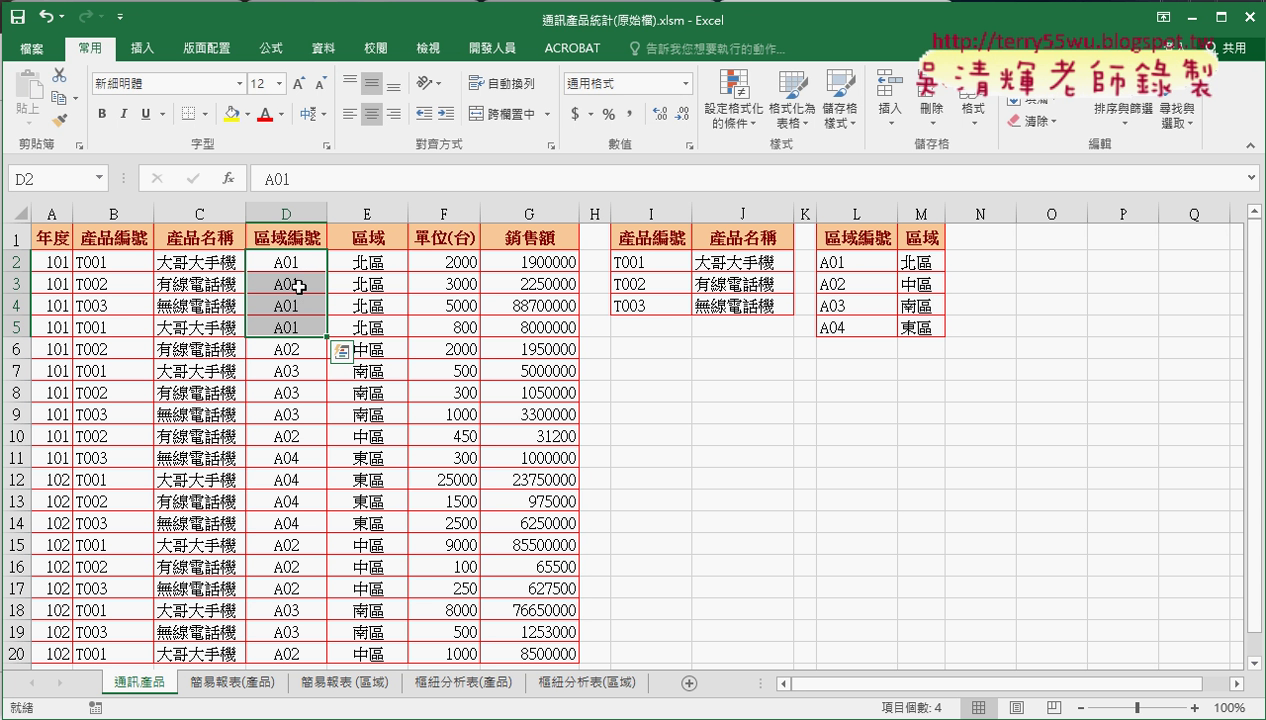
click(295, 263)
click(297, 284)
click(297, 306)
click(297, 327)
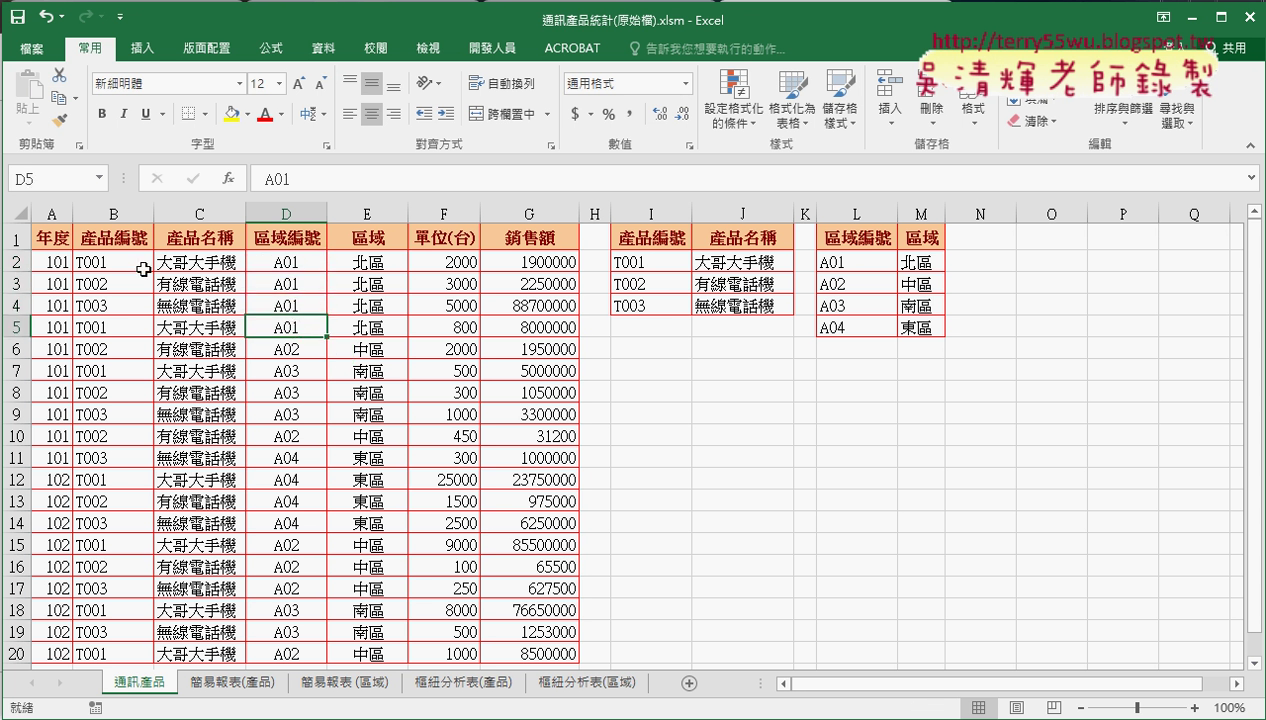
drag(44, 212, 560, 212)
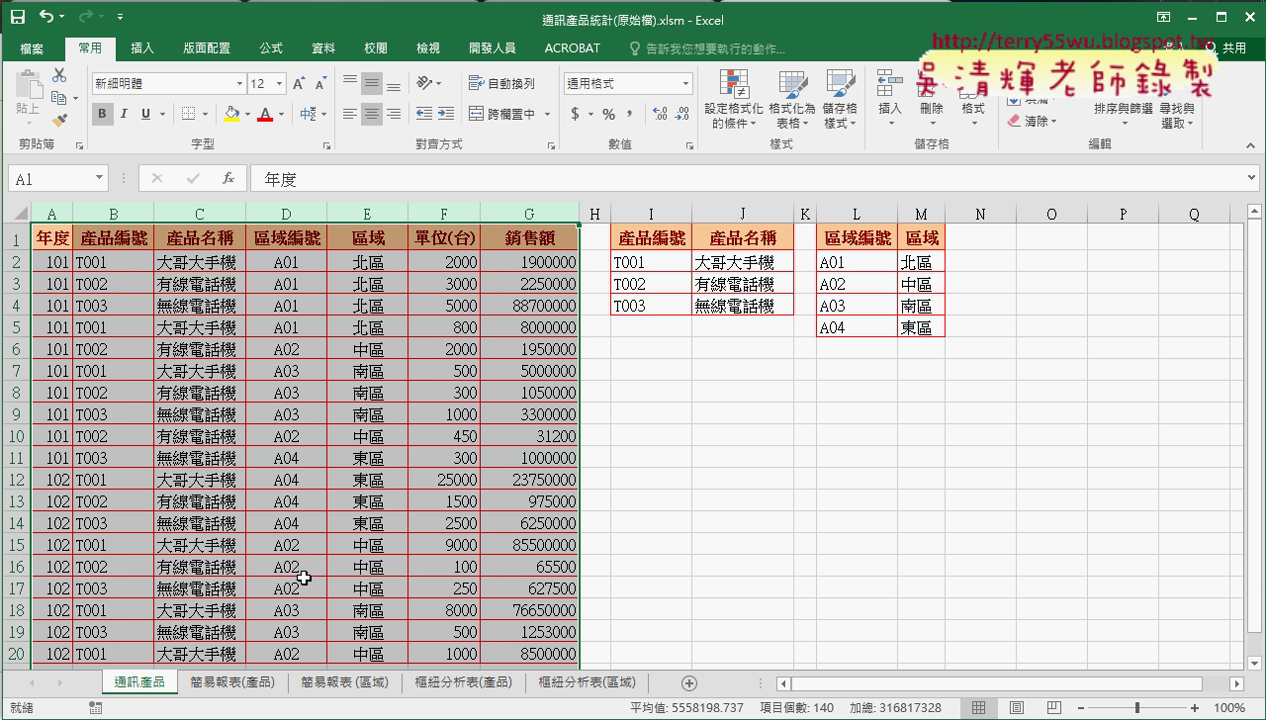
- Check the C2 and D2 SUMIF formulas beside the product names on 簡易報表(產品)
click(244, 682)
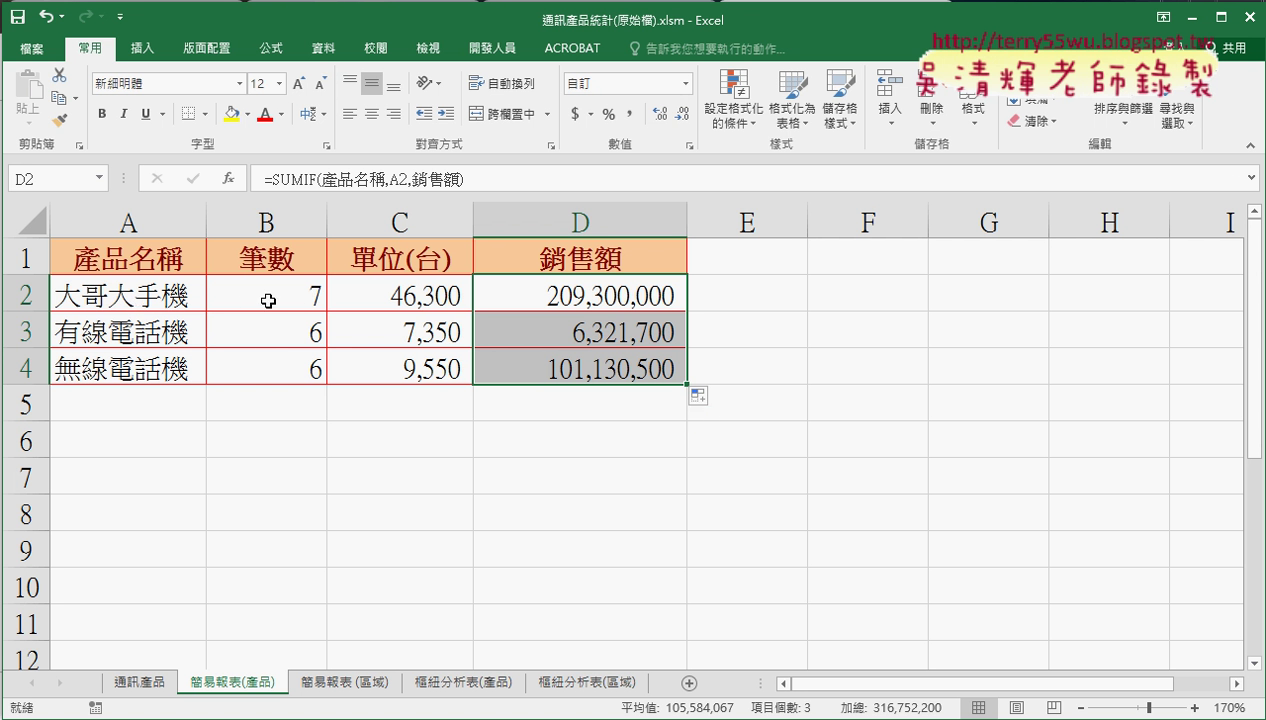
click(447, 302)
click(577, 301)
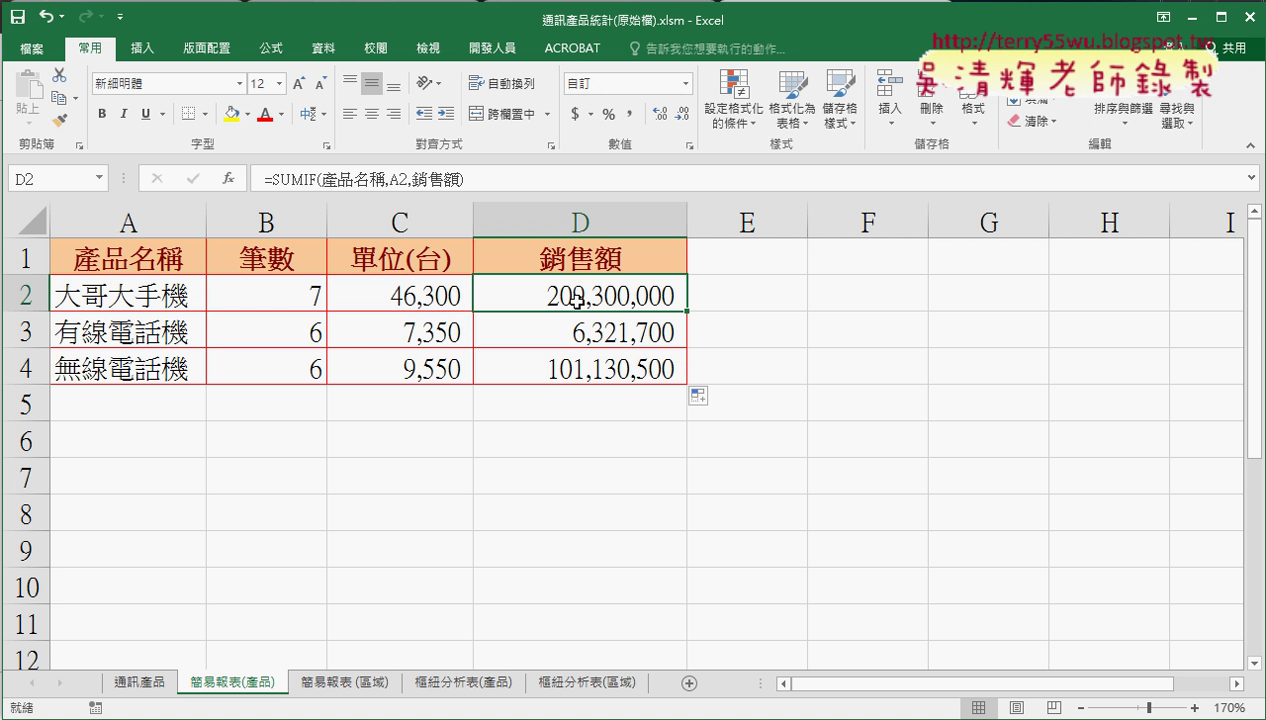
drag(126, 291, 127, 372)
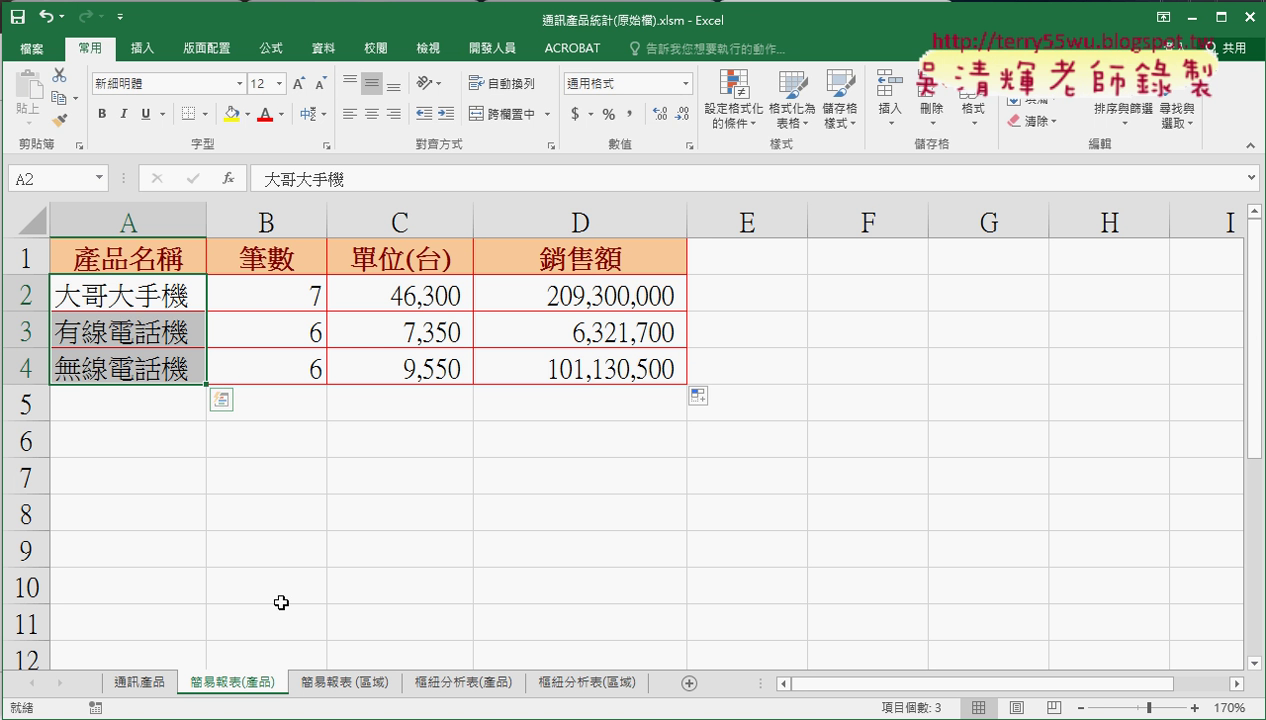
- On 簡易報表(區域), review the region names, record counts and sales totals
click(346, 683)
drag(102, 285, 119, 380)
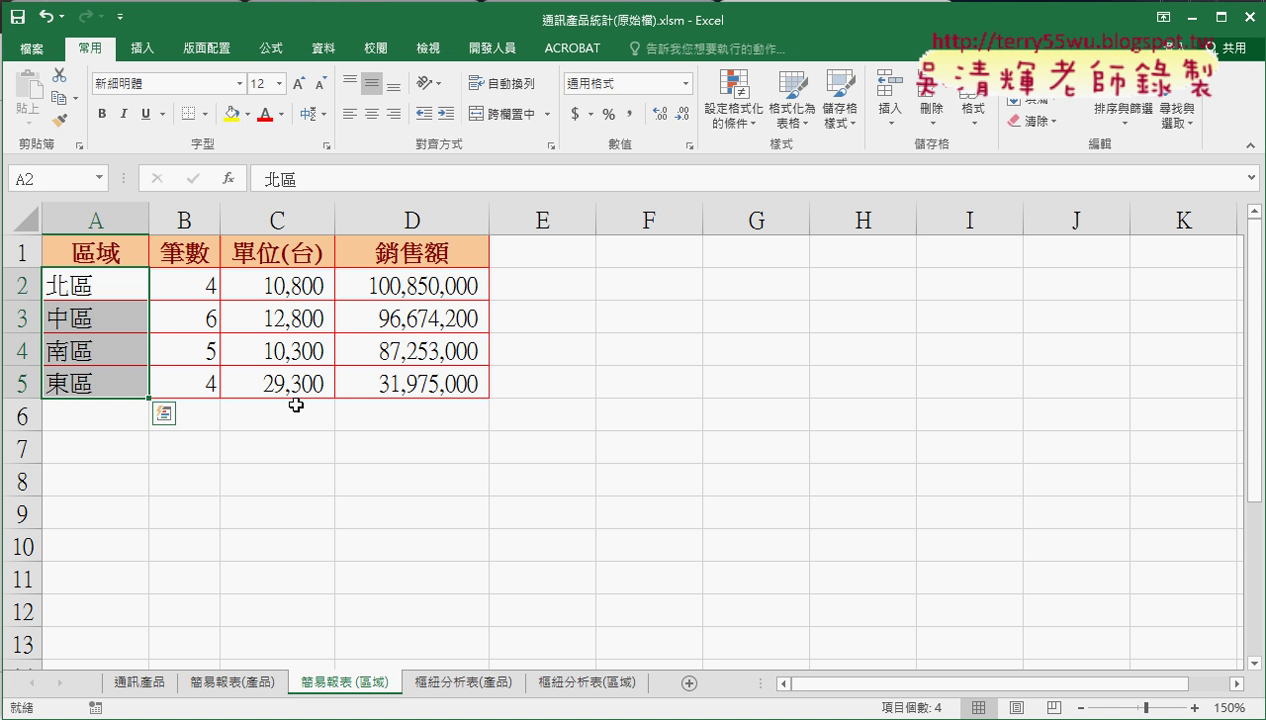
drag(196, 284, 193, 383)
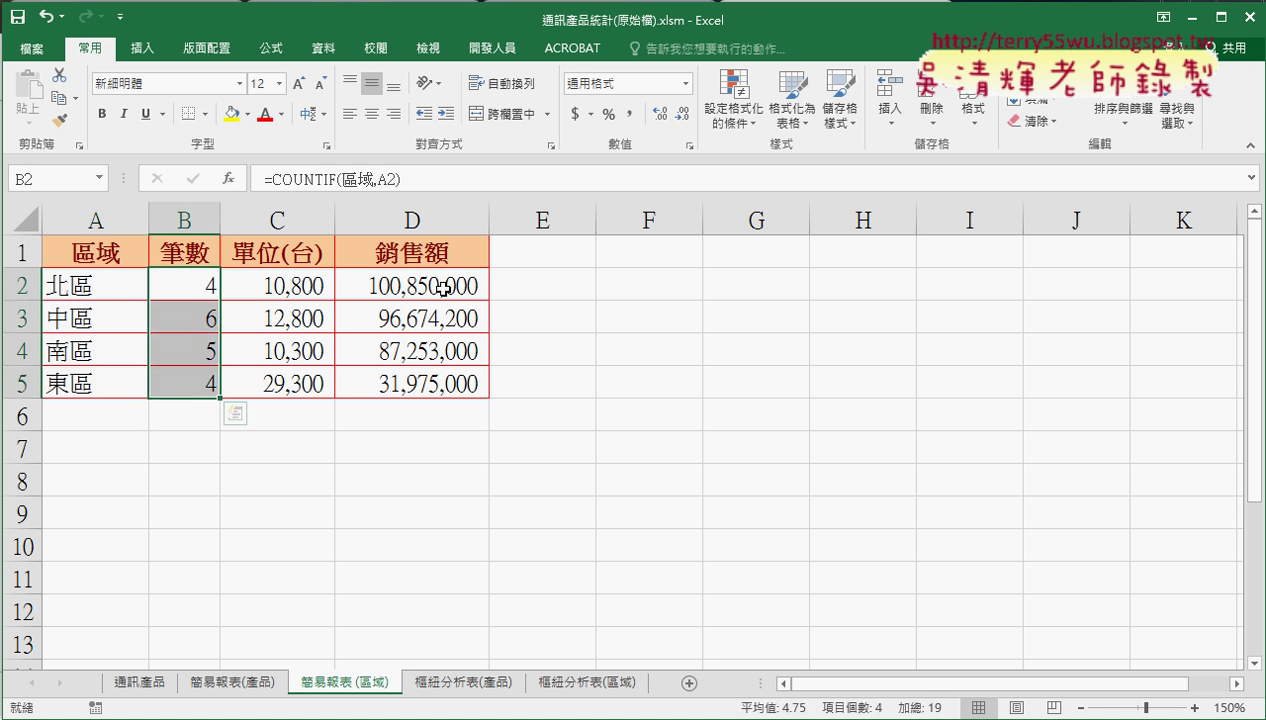
drag(443, 287, 447, 385)
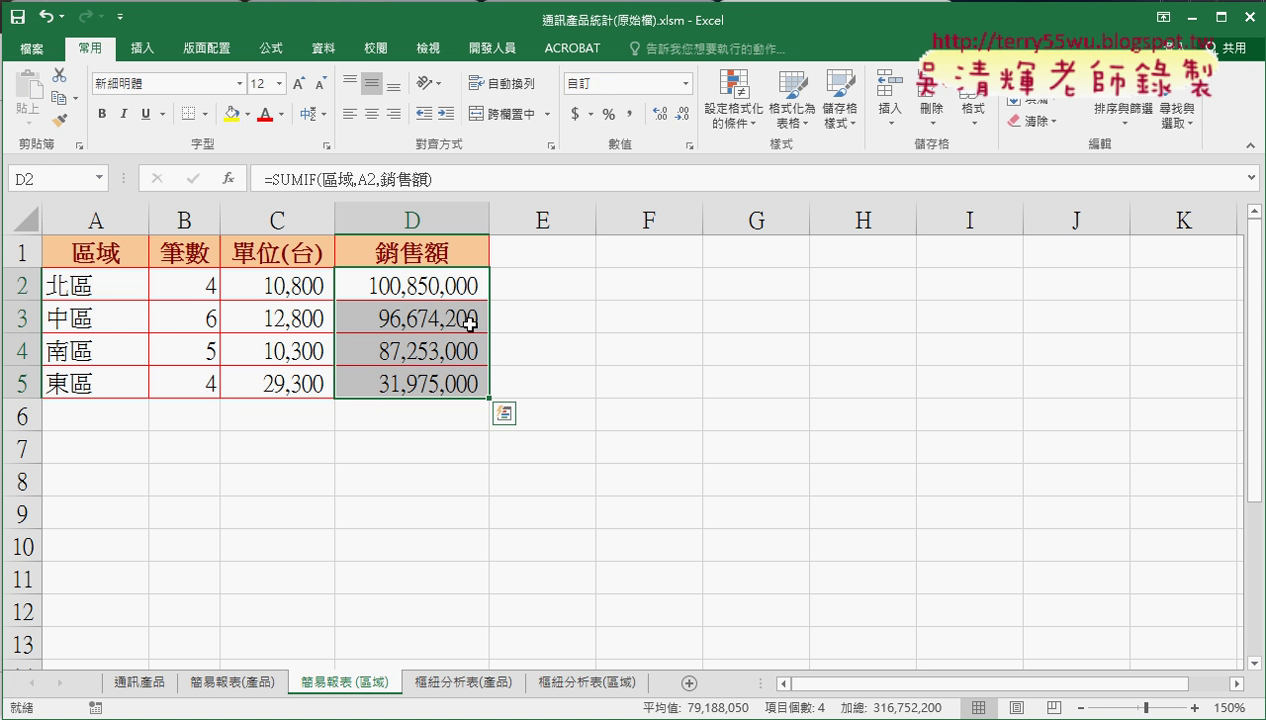
click(320, 52)
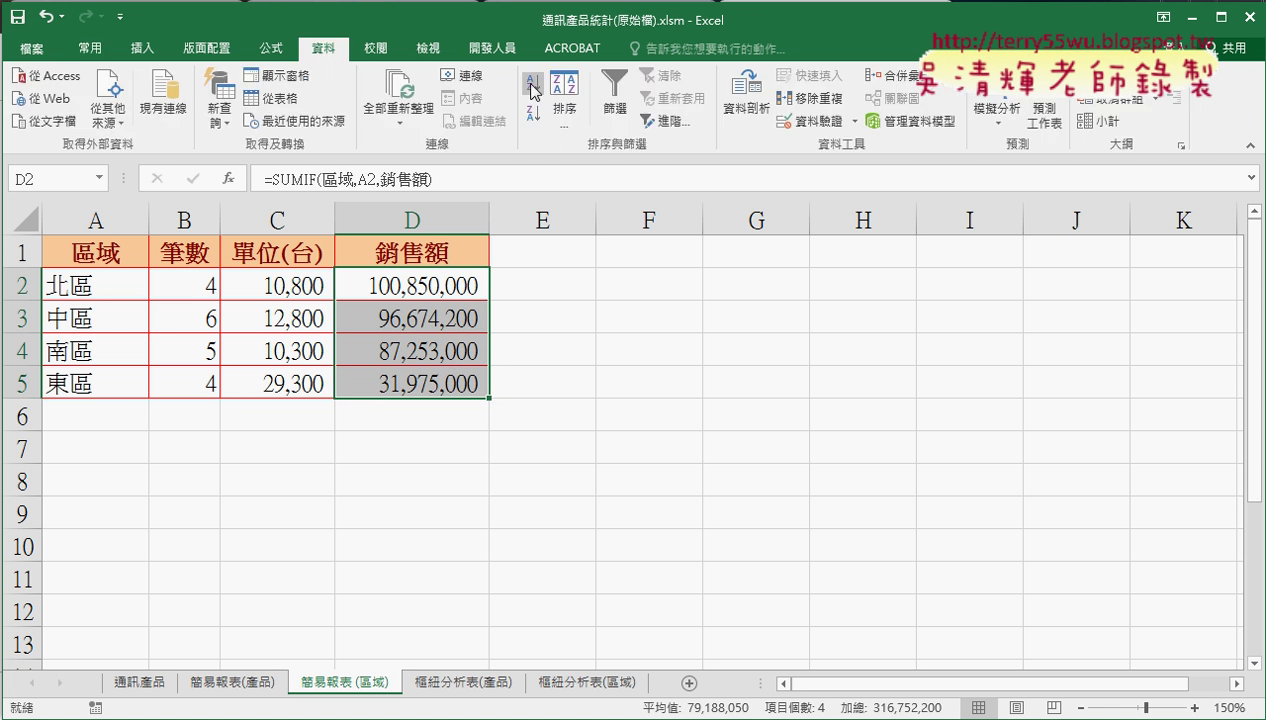
- Sort the region report A1:D5 by 單位(台) from largest to smallest
drag(110, 252, 424, 381)
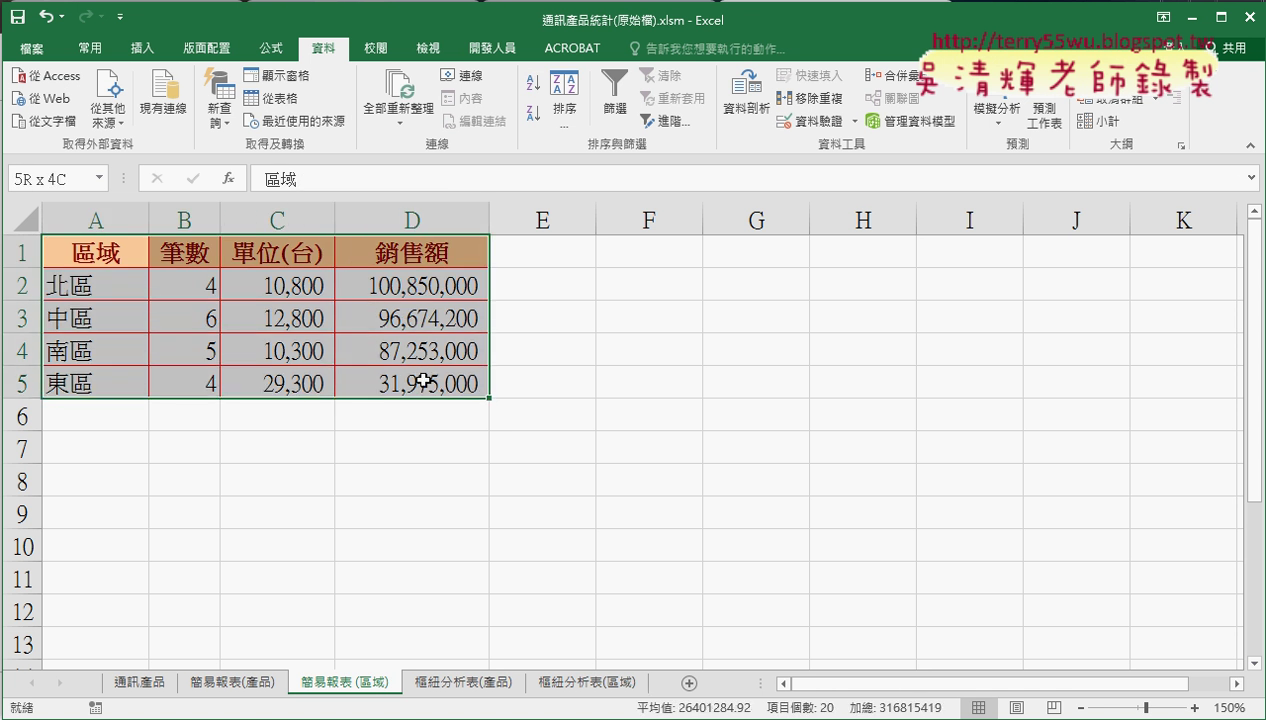
click(566, 100)
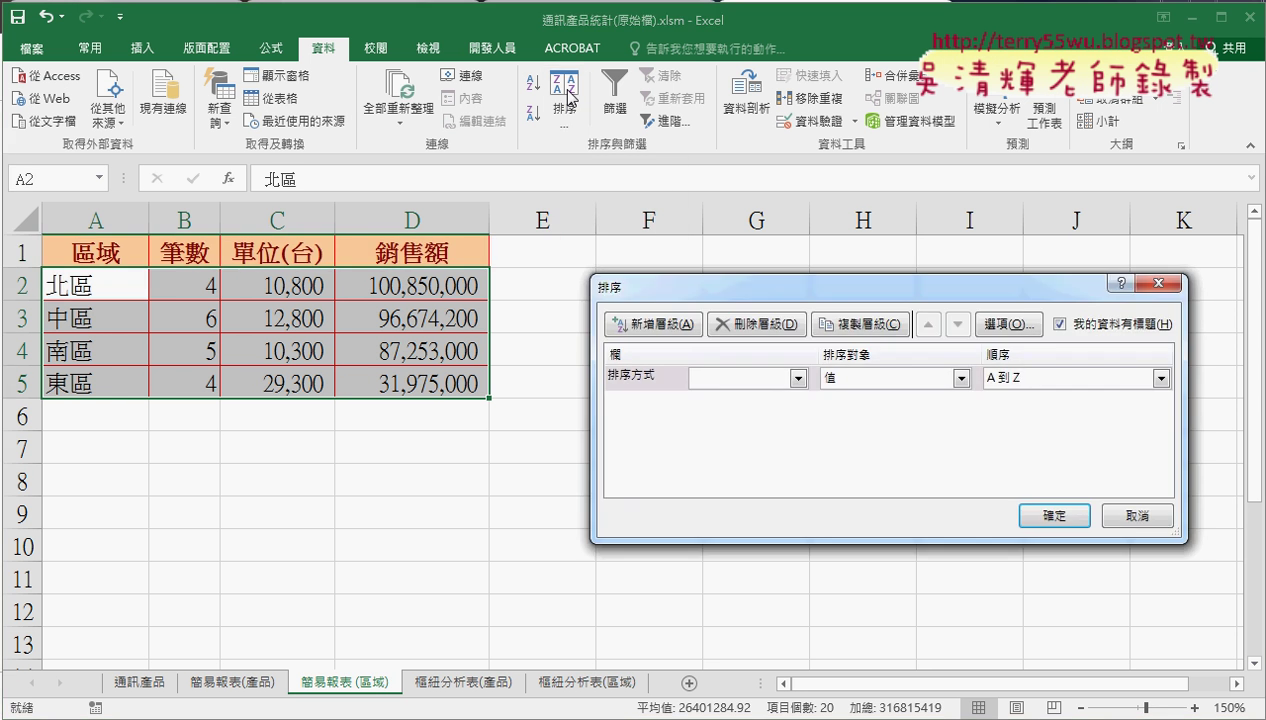
click(766, 383)
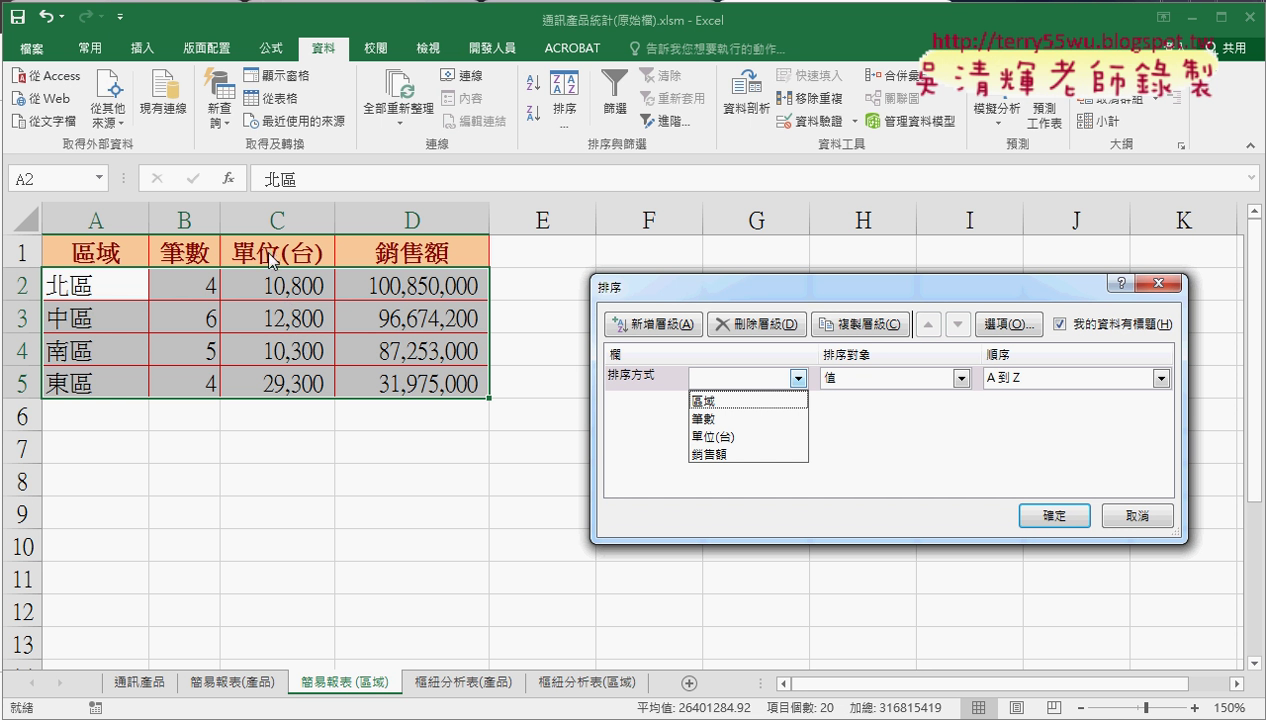
click(735, 437)
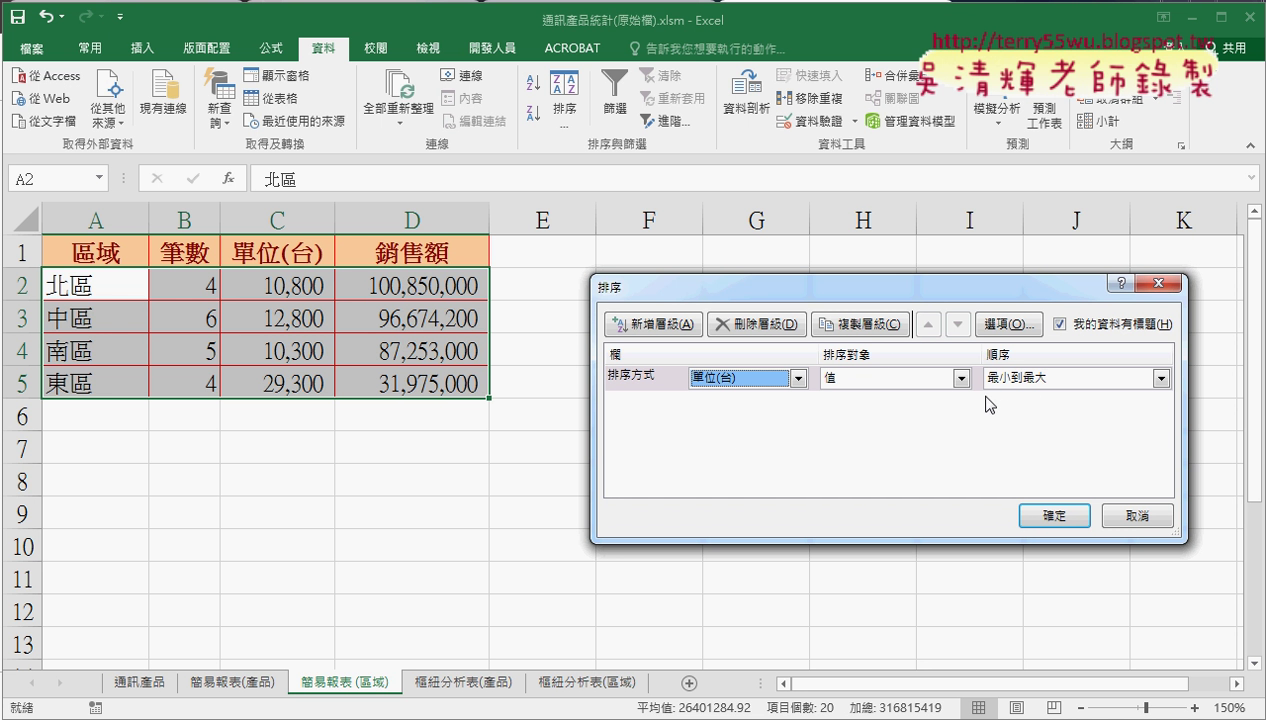
click(1058, 380)
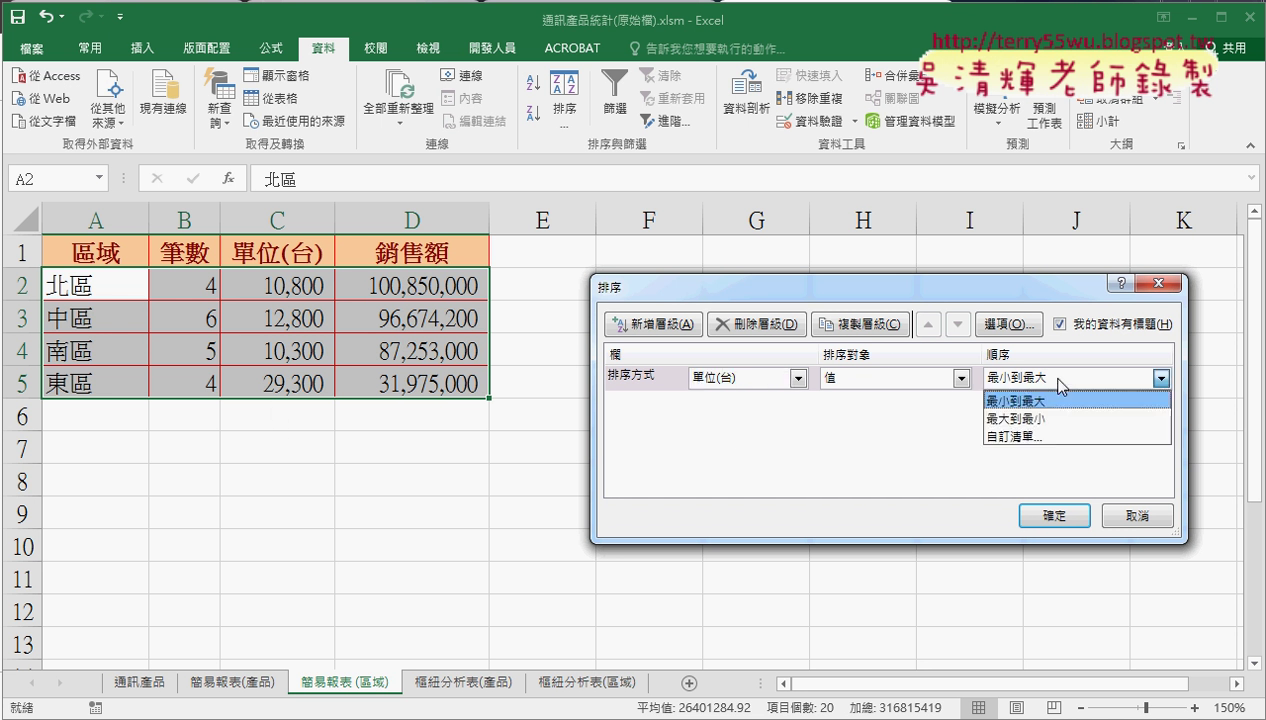
click(1052, 420)
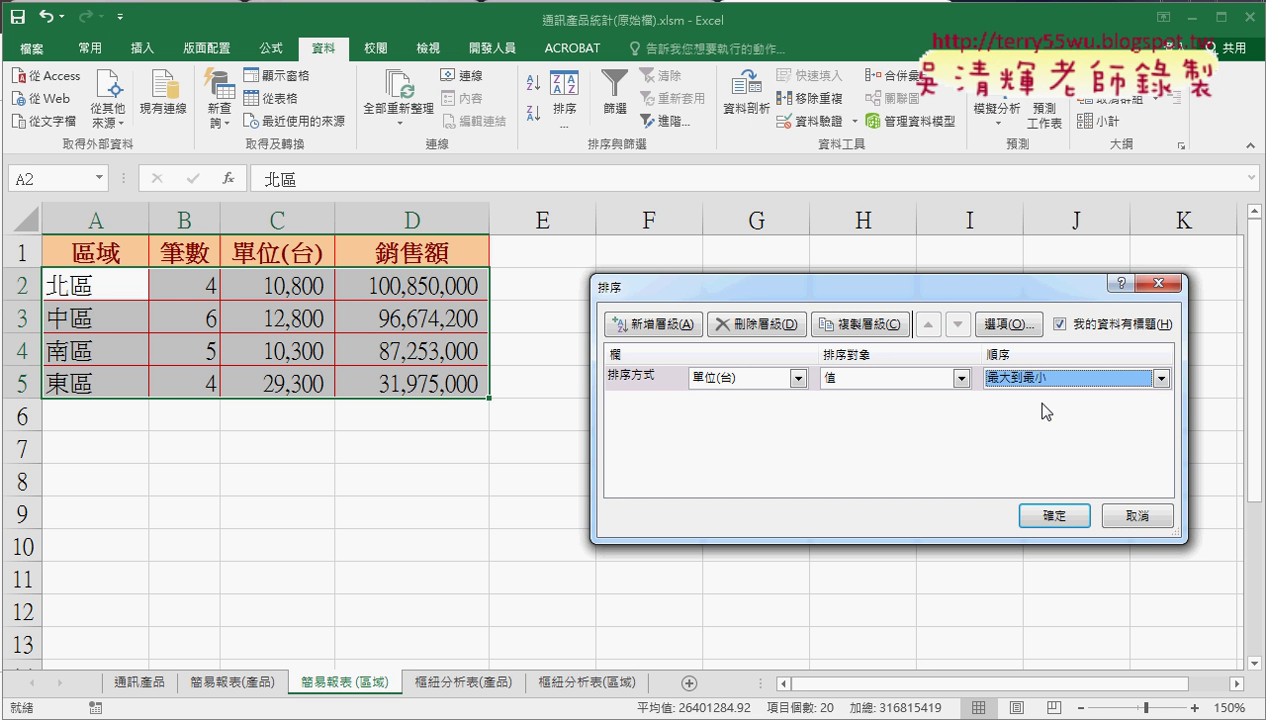
click(1048, 517)
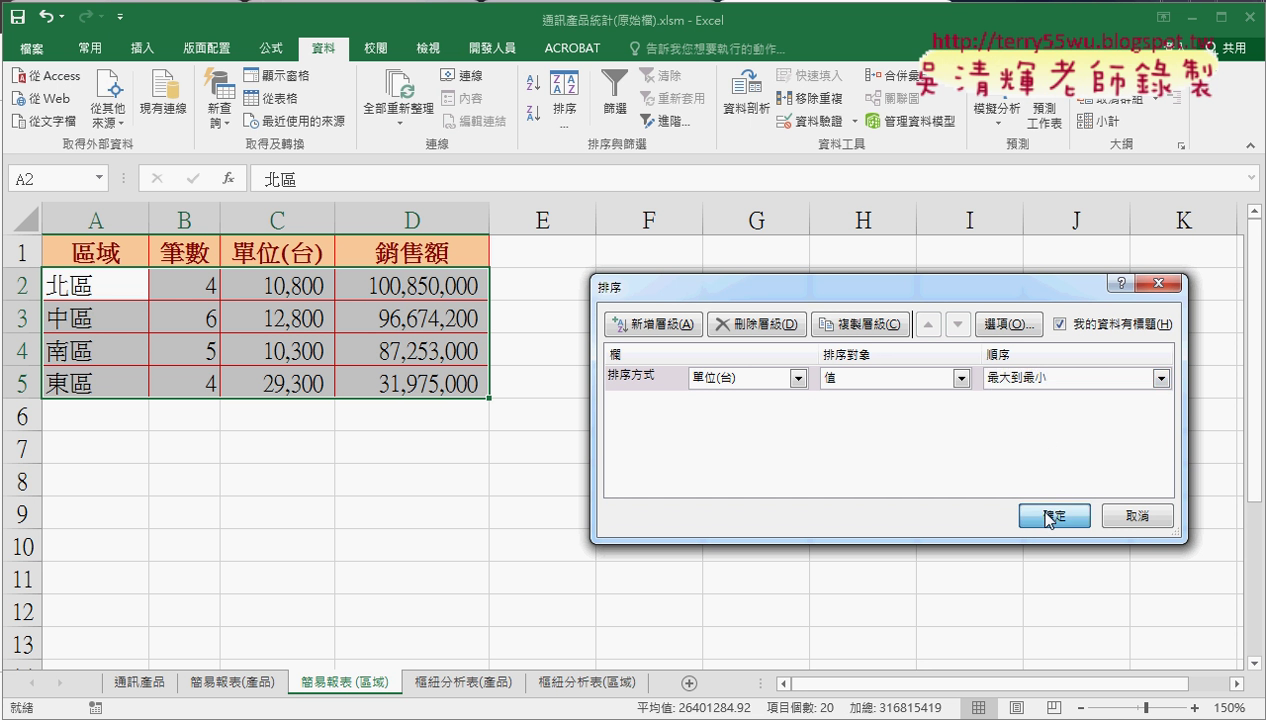
click(1048, 517)
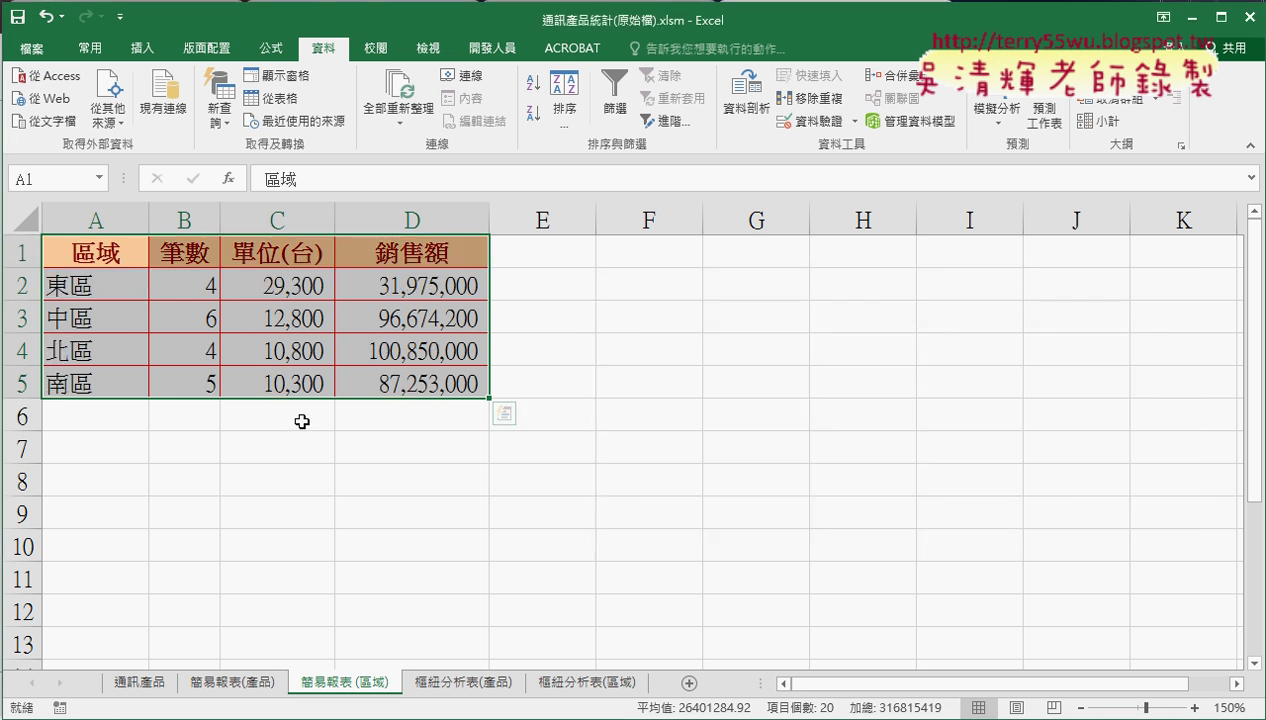
- Check the units formula =SUMIF(區域,A2,單位_台) in C2 for 東區
drag(263, 293, 288, 368)
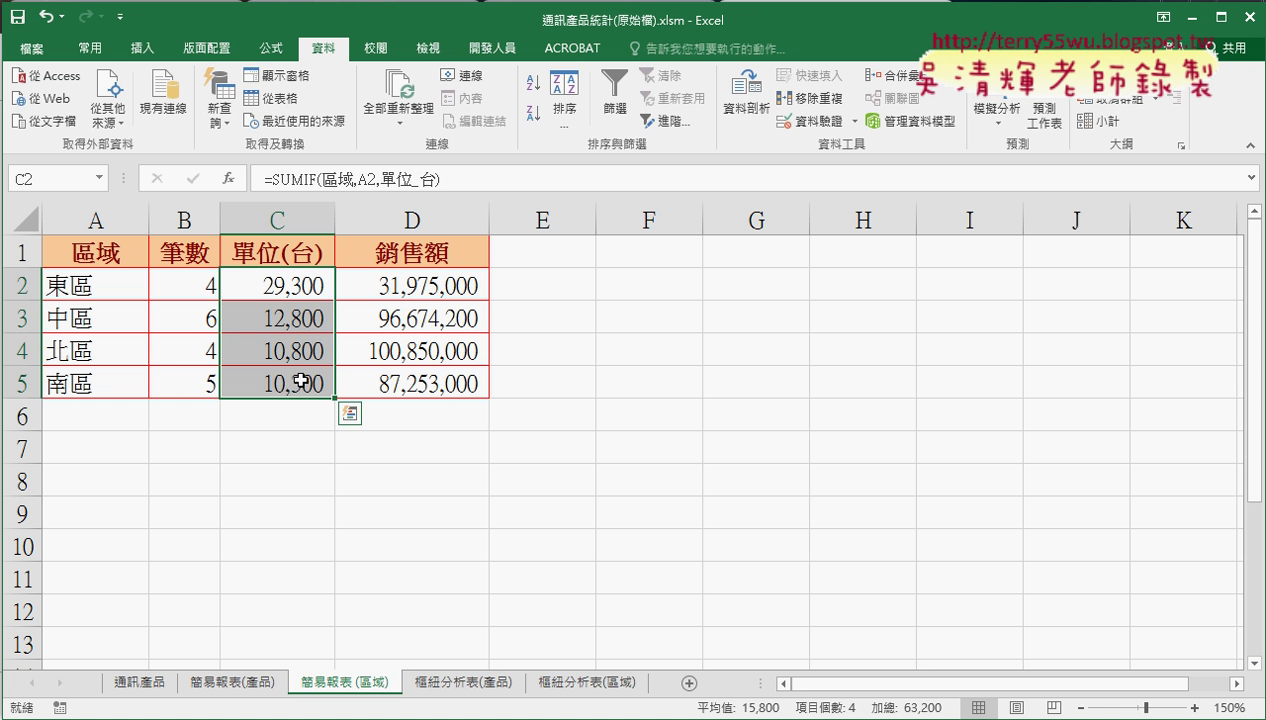
click(280, 295)
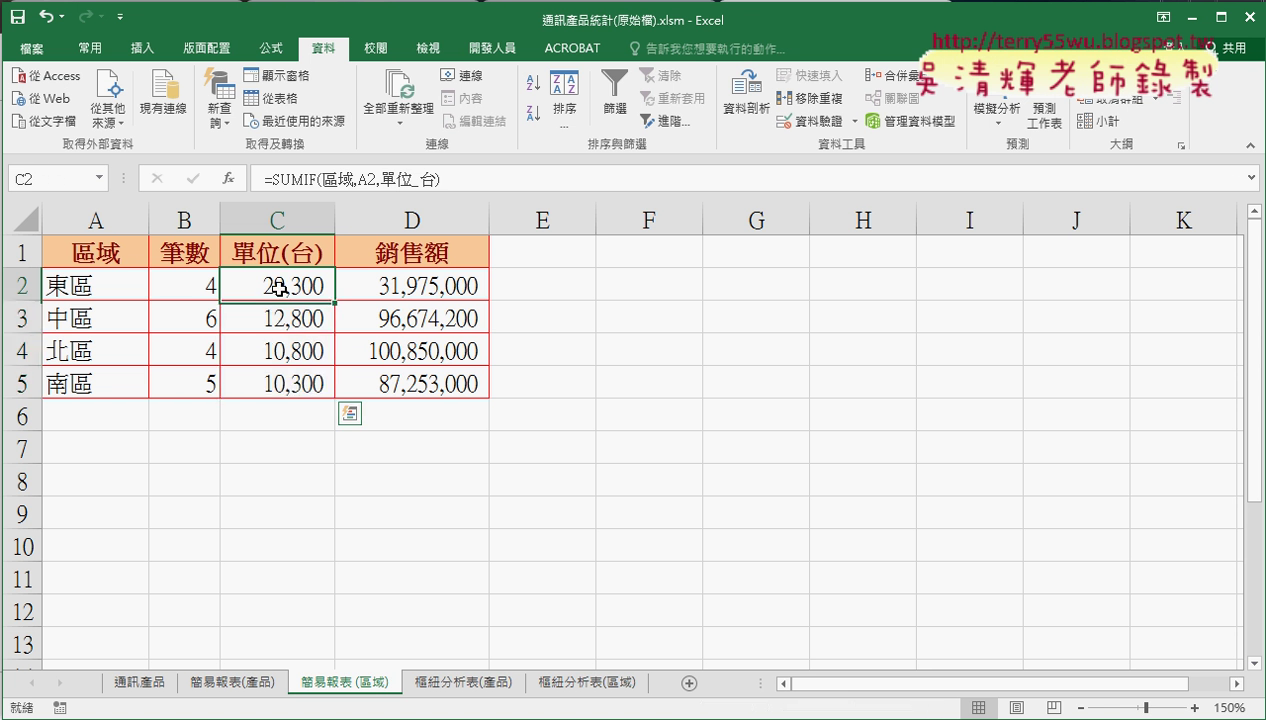
click(102, 289)
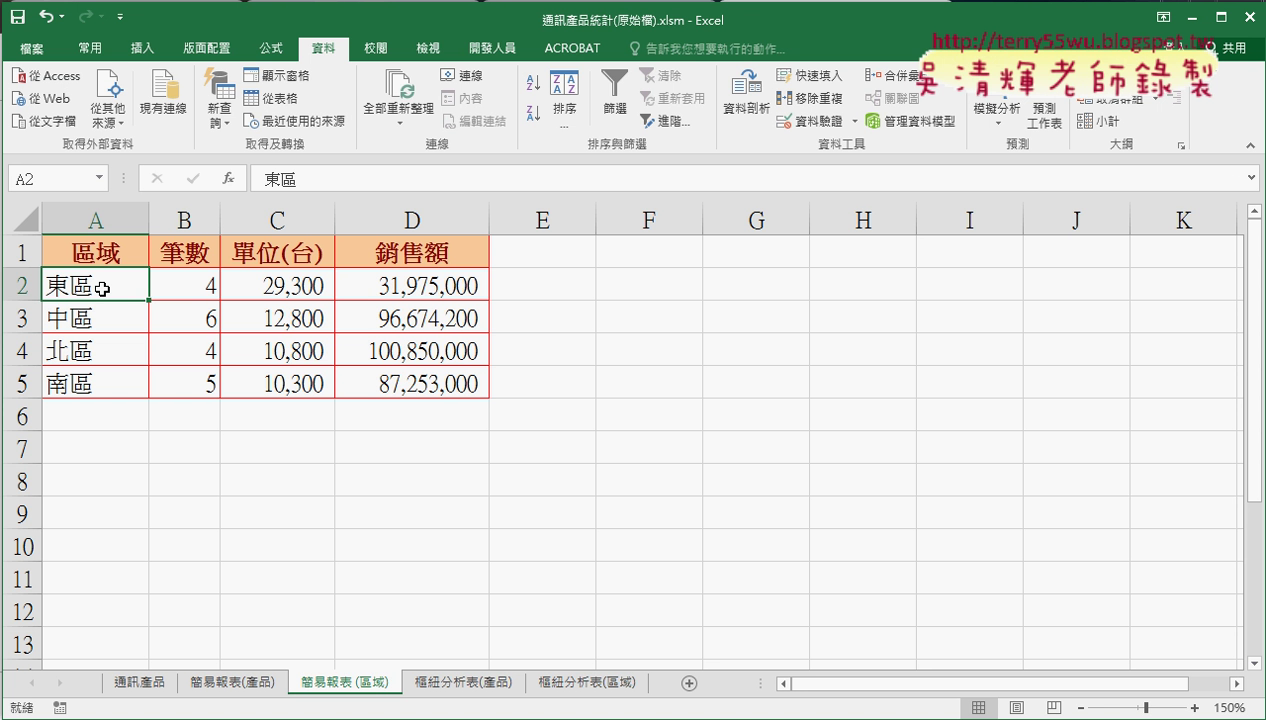
click(290, 290)
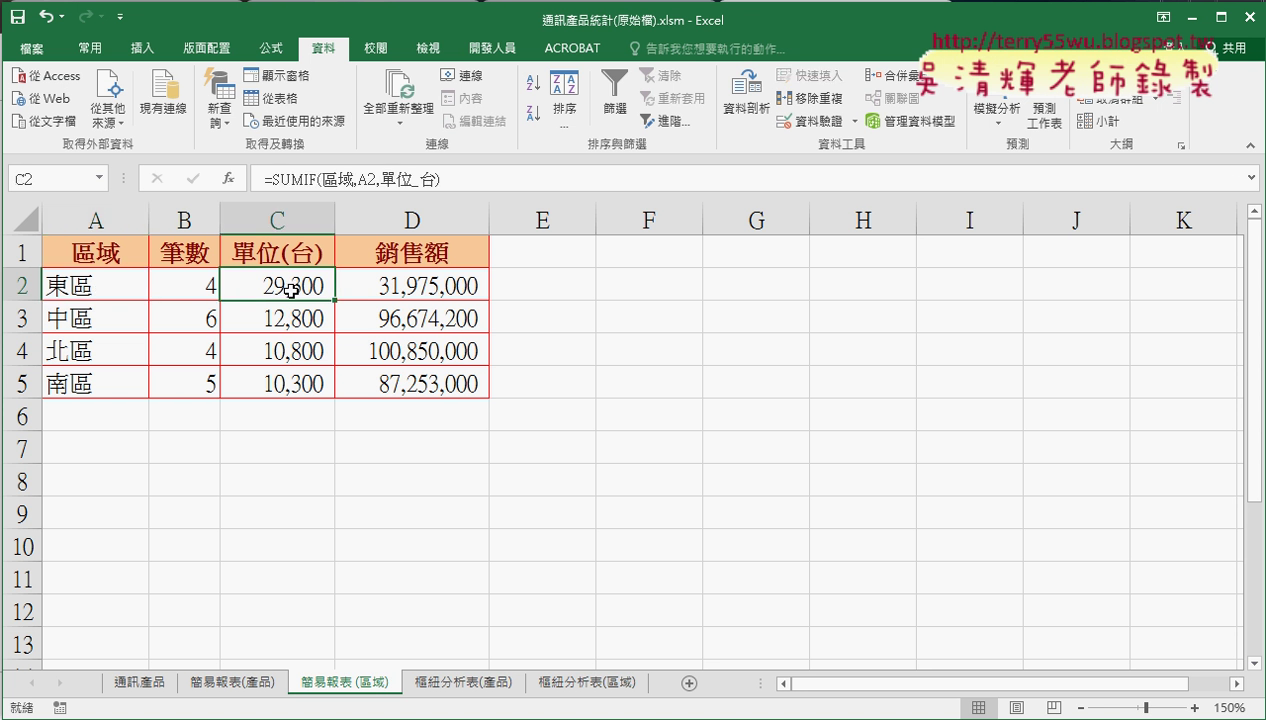
- Read the sales SUMIF formulas in D2 and D4 of the sorted region report
click(393, 289)
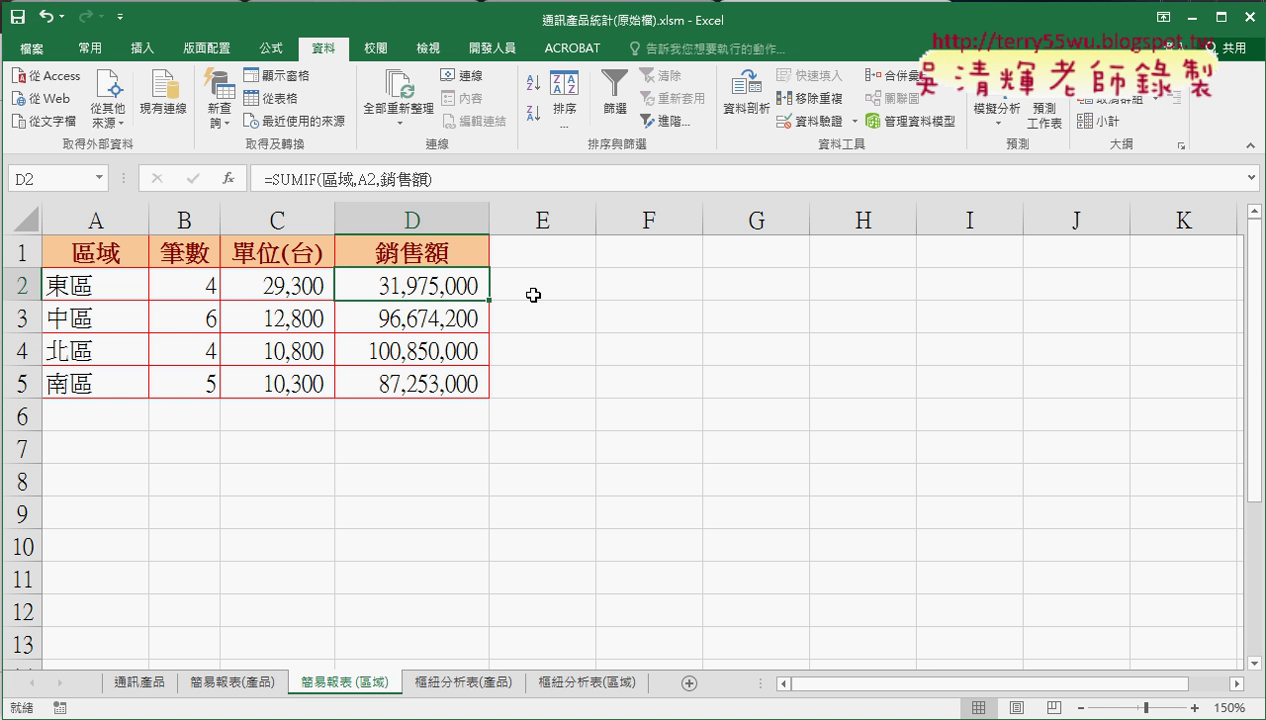
click(410, 348)
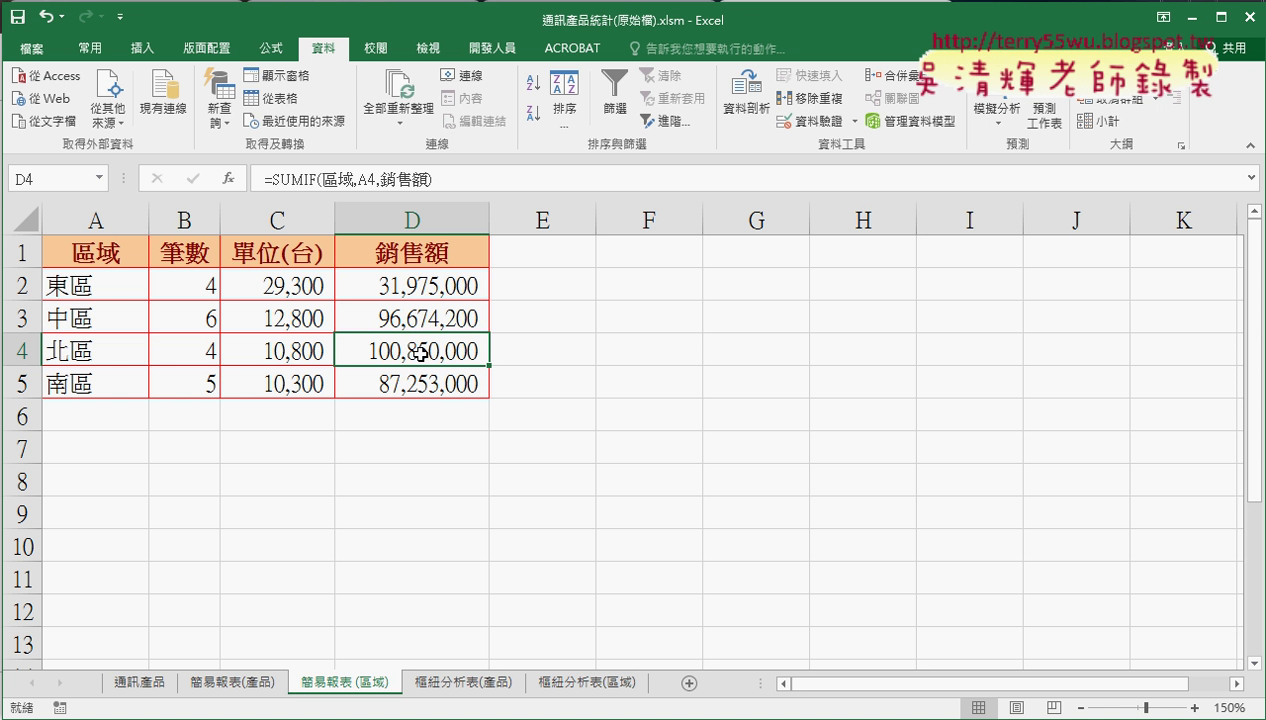
click(445, 286)
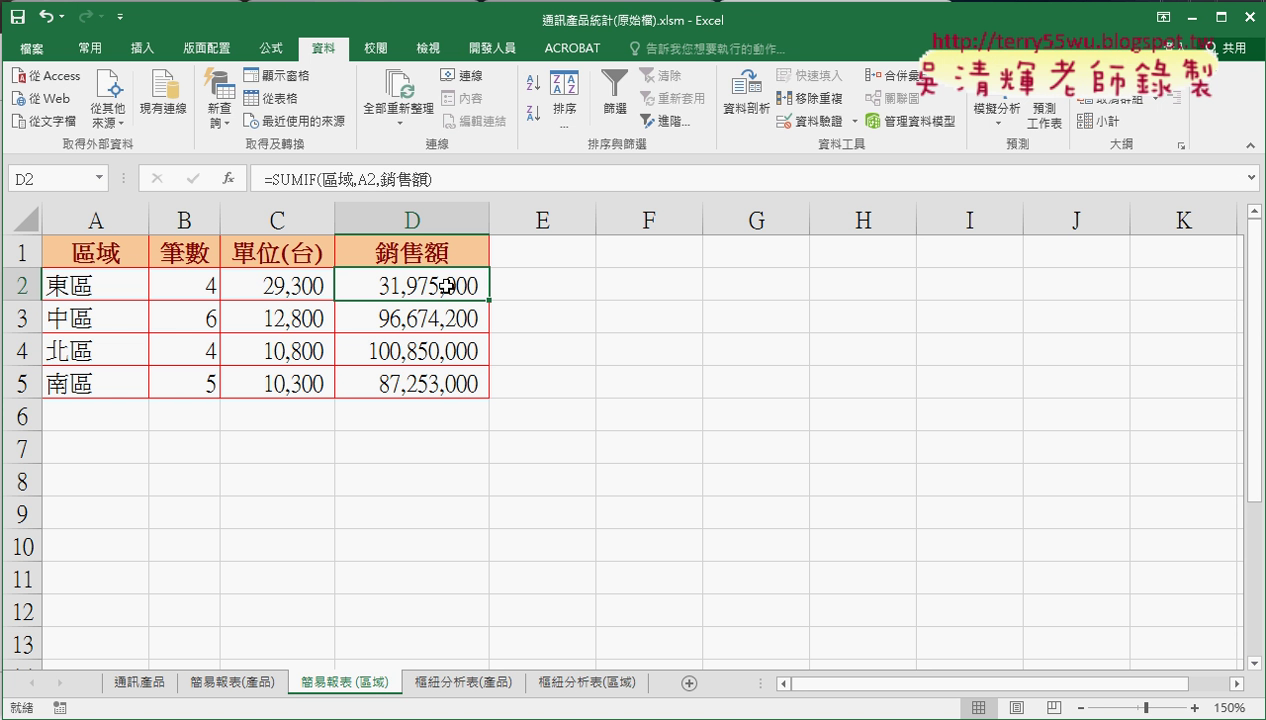
- Compare the product pivot with the product report and read the COUNTIF/SUMIF formulas in B2:D2
click(478, 688)
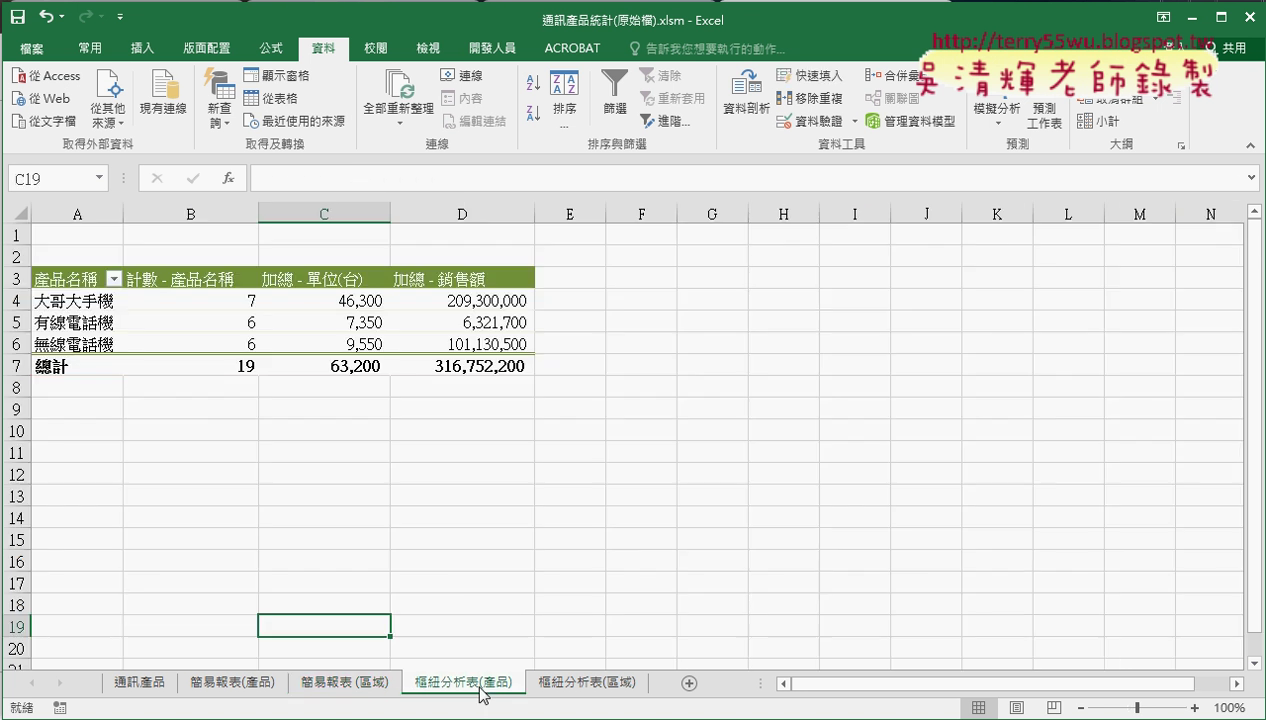
click(245, 685)
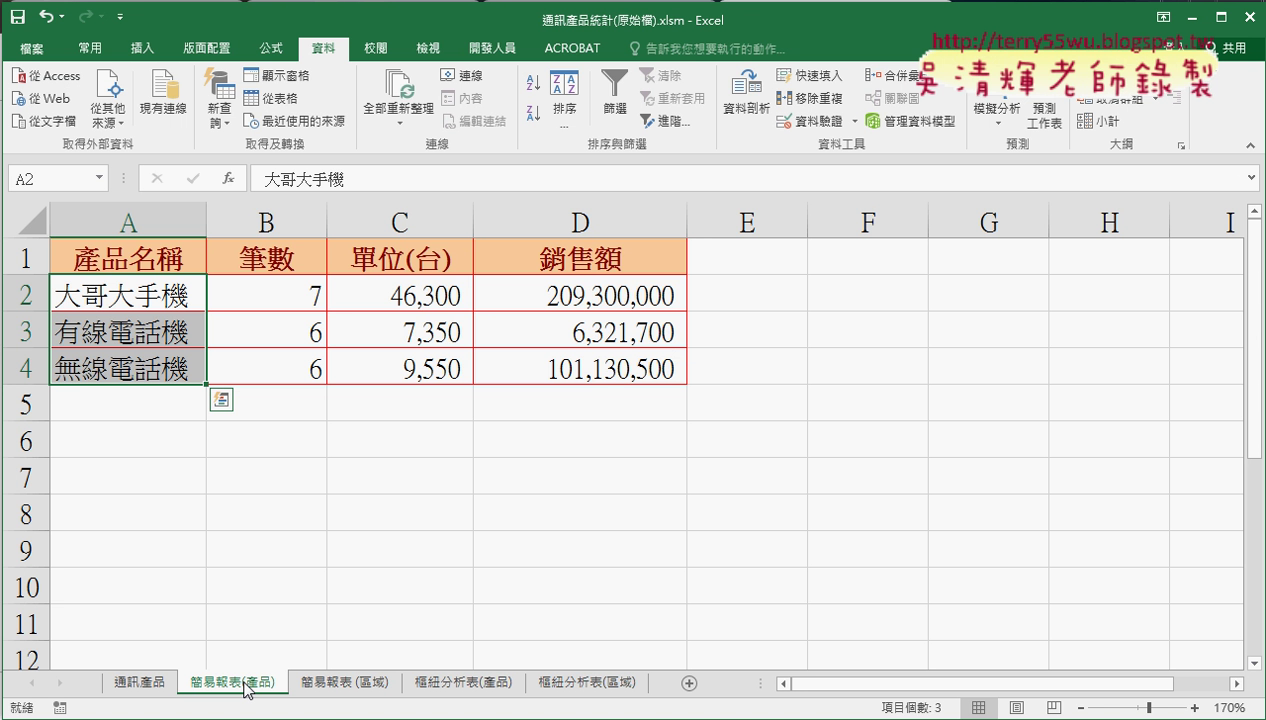
click(470, 688)
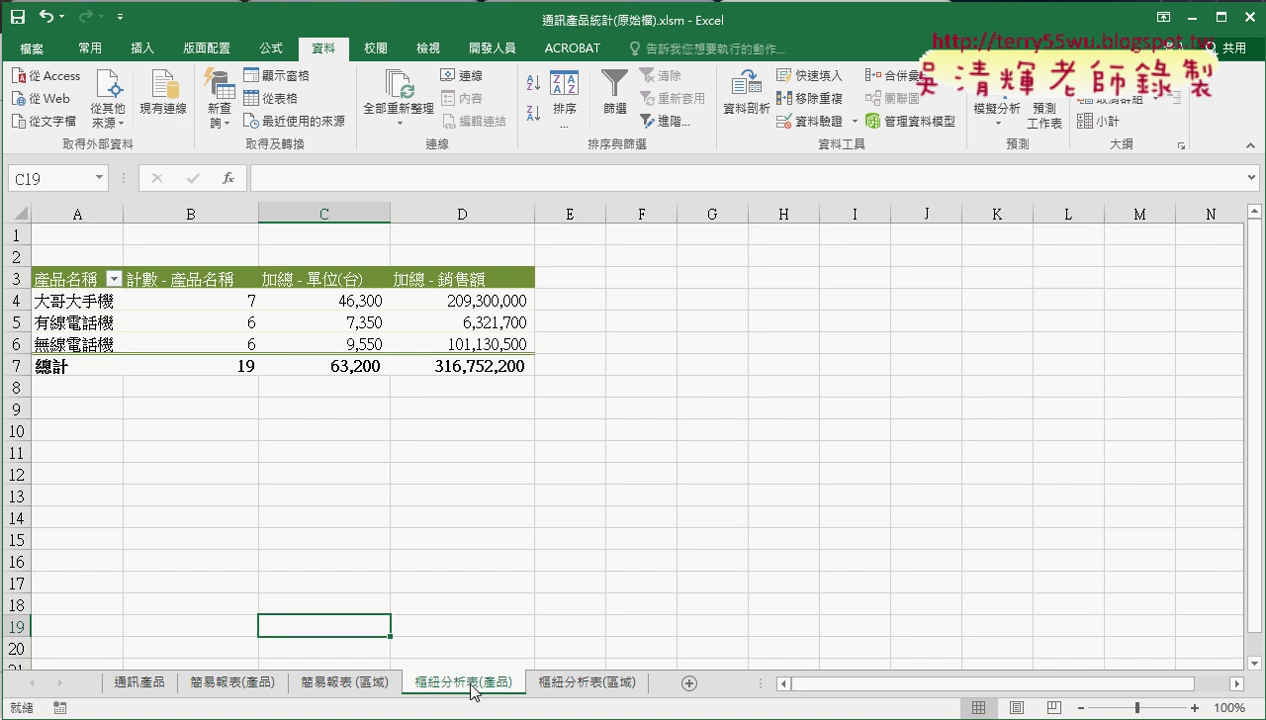
click(268, 688)
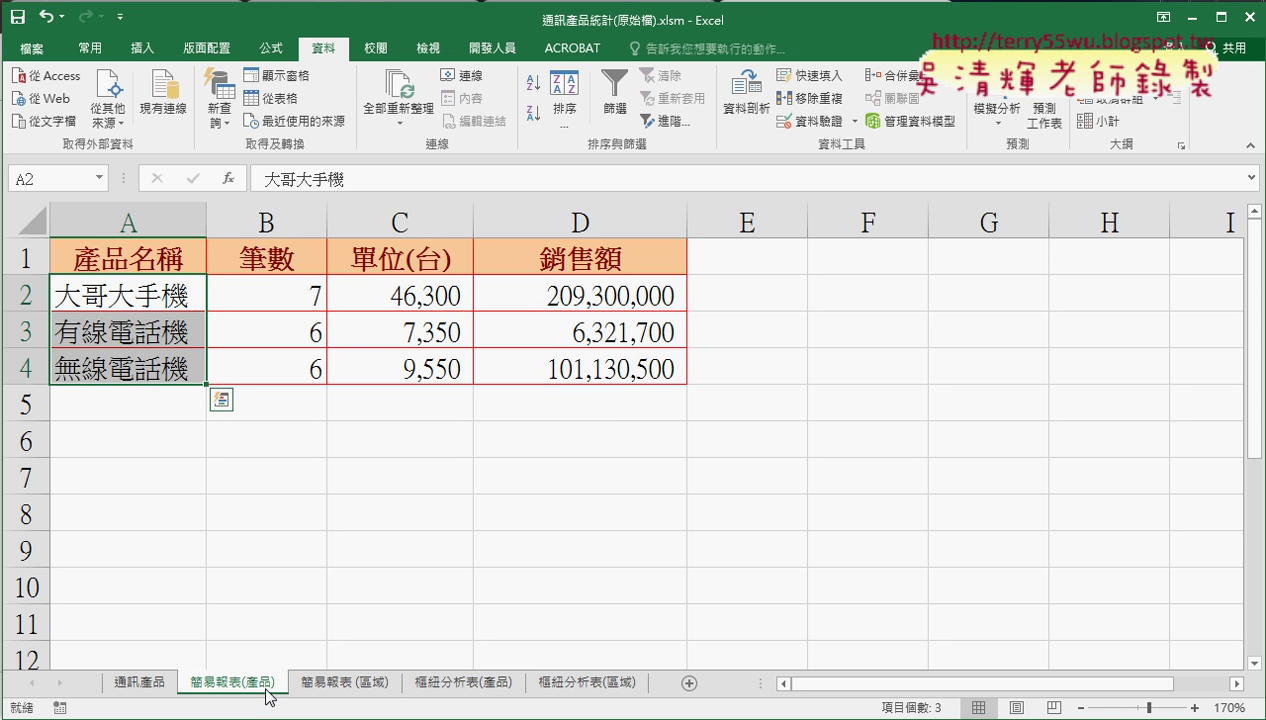
click(285, 300)
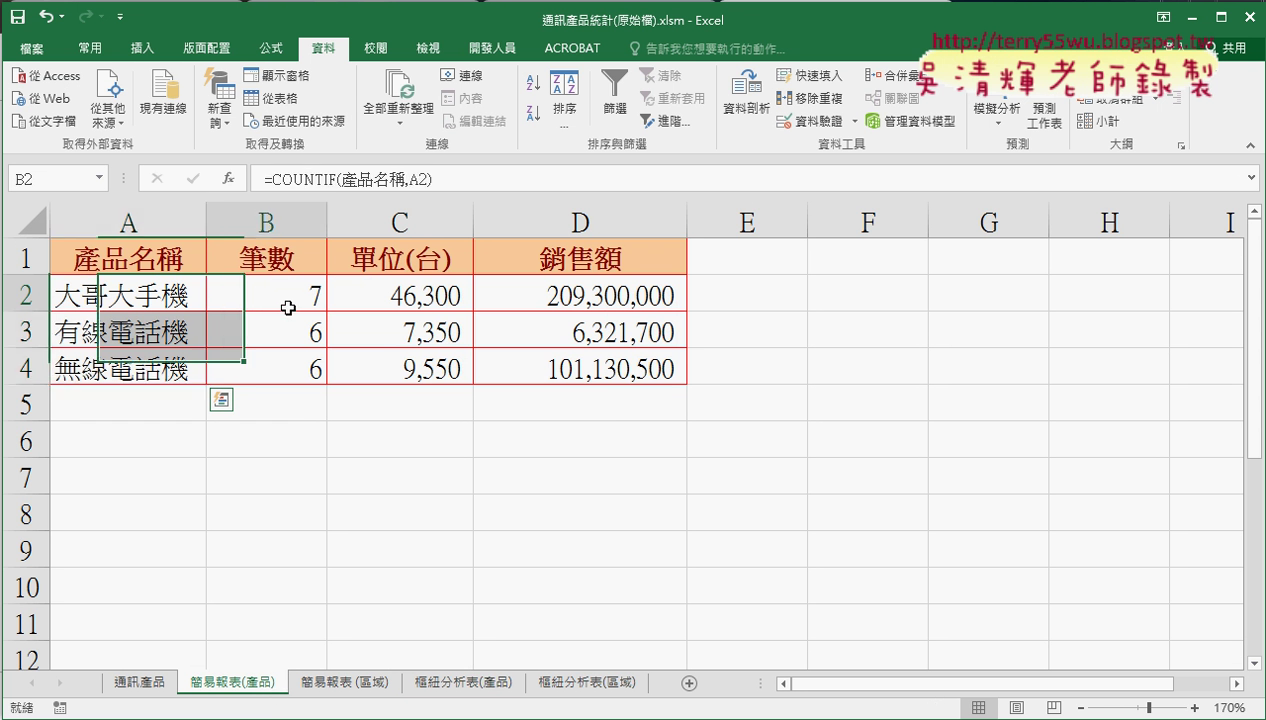
click(395, 296)
click(560, 300)
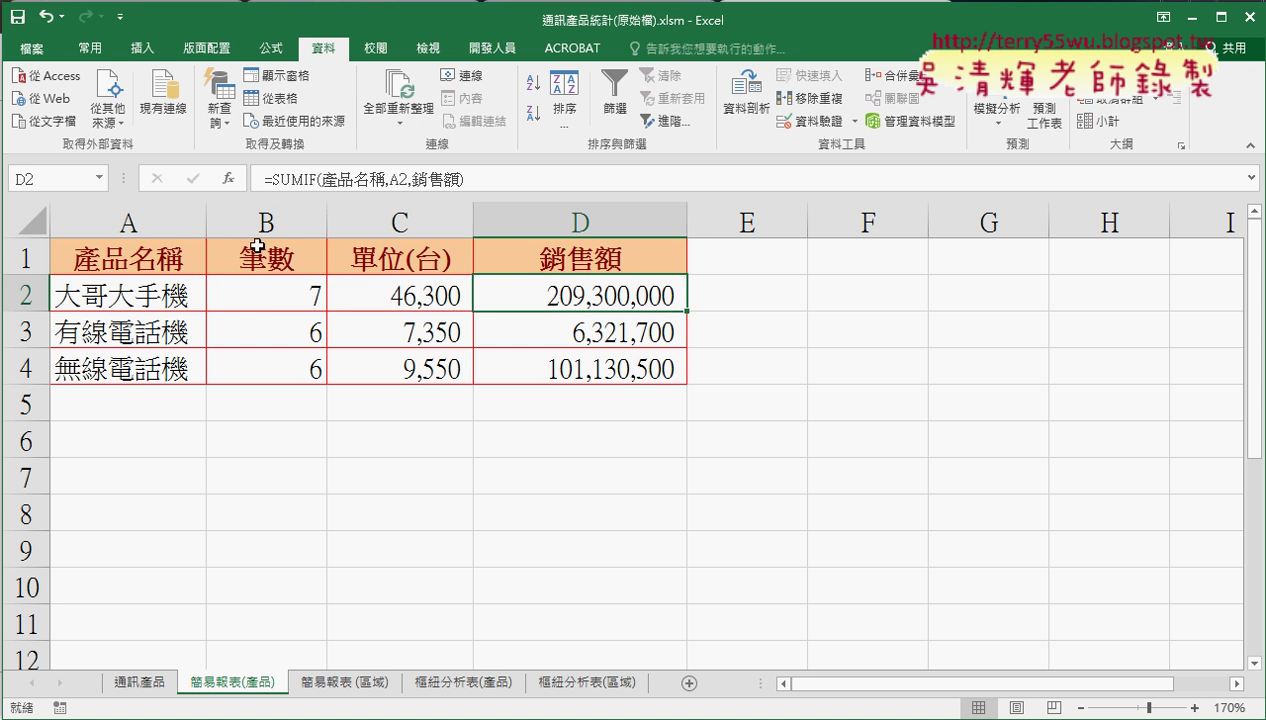
drag(260, 222, 566, 225)
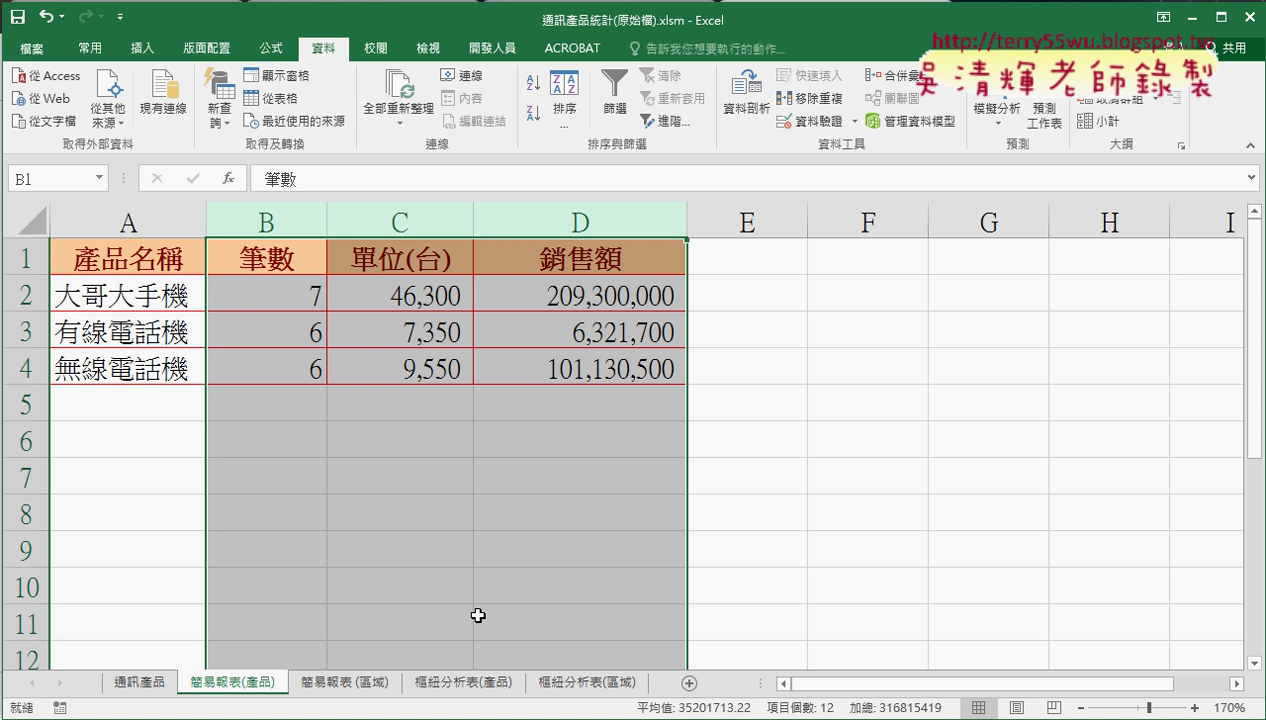
- Flip between the product report and pivot again, rechecking the B2 and C2 formulas
click(466, 686)
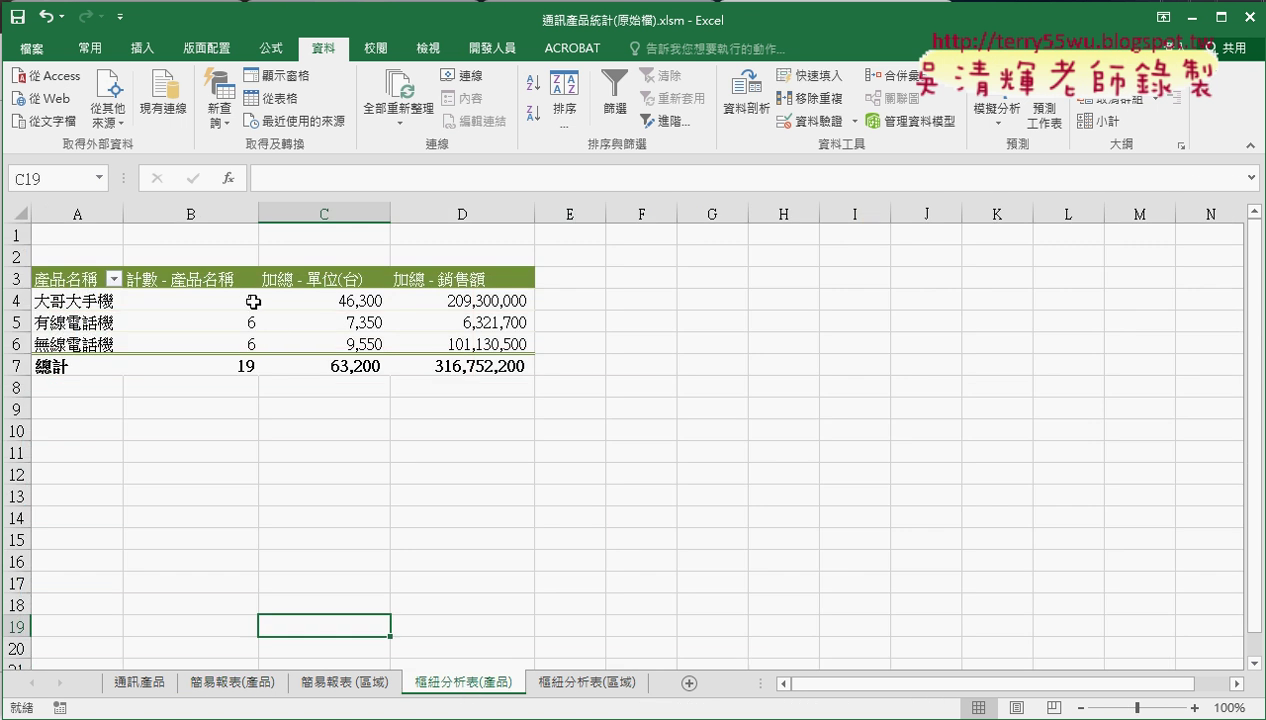
click(249, 686)
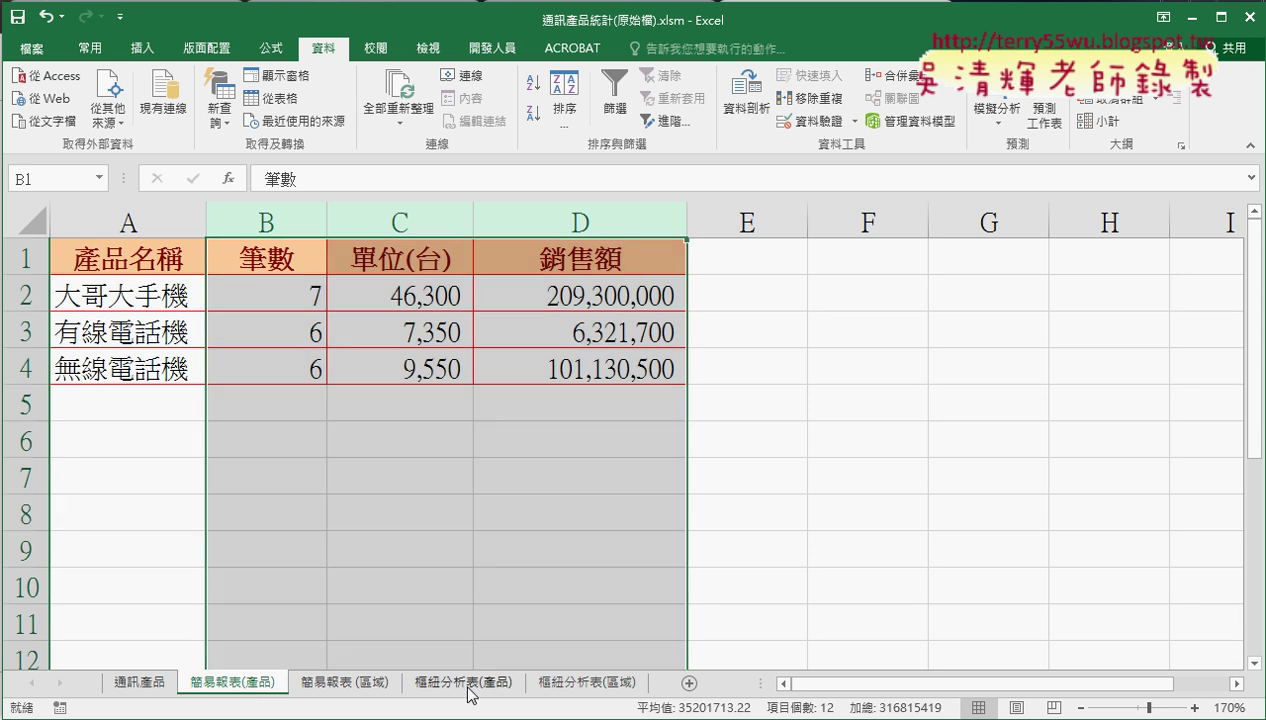
click(470, 686)
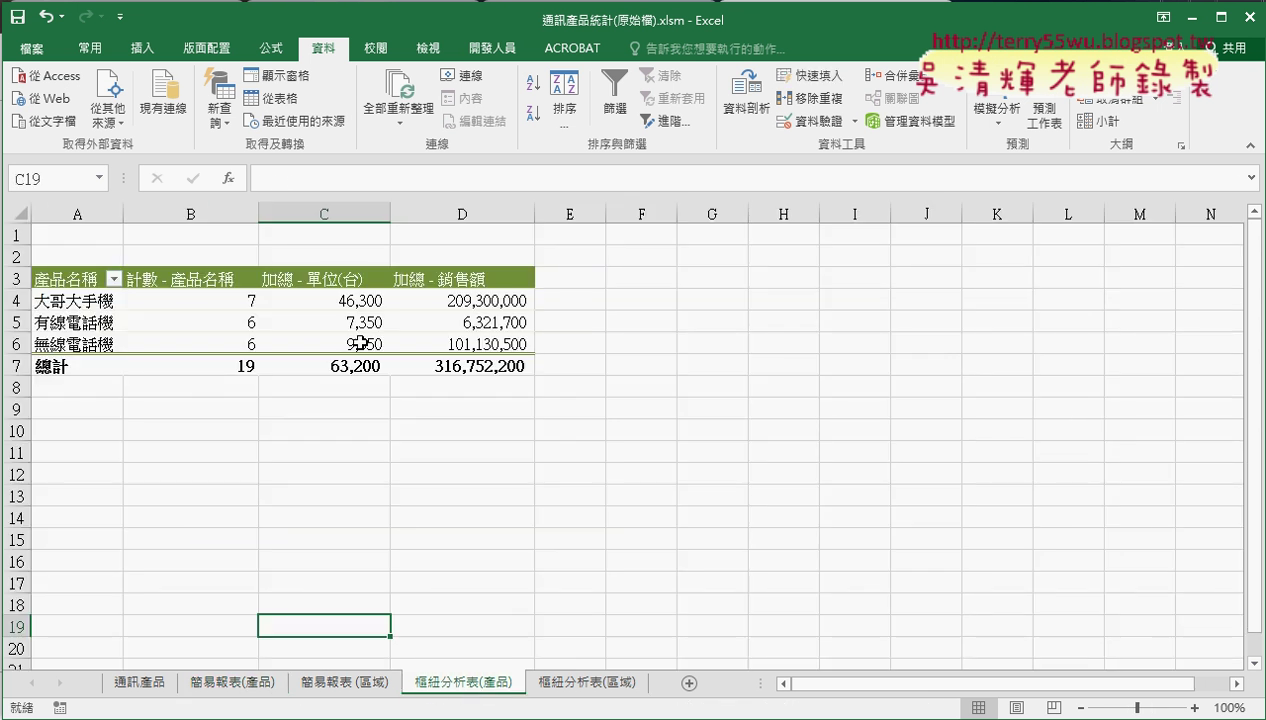
mouse_move(360, 343)
click(254, 682)
click(295, 295)
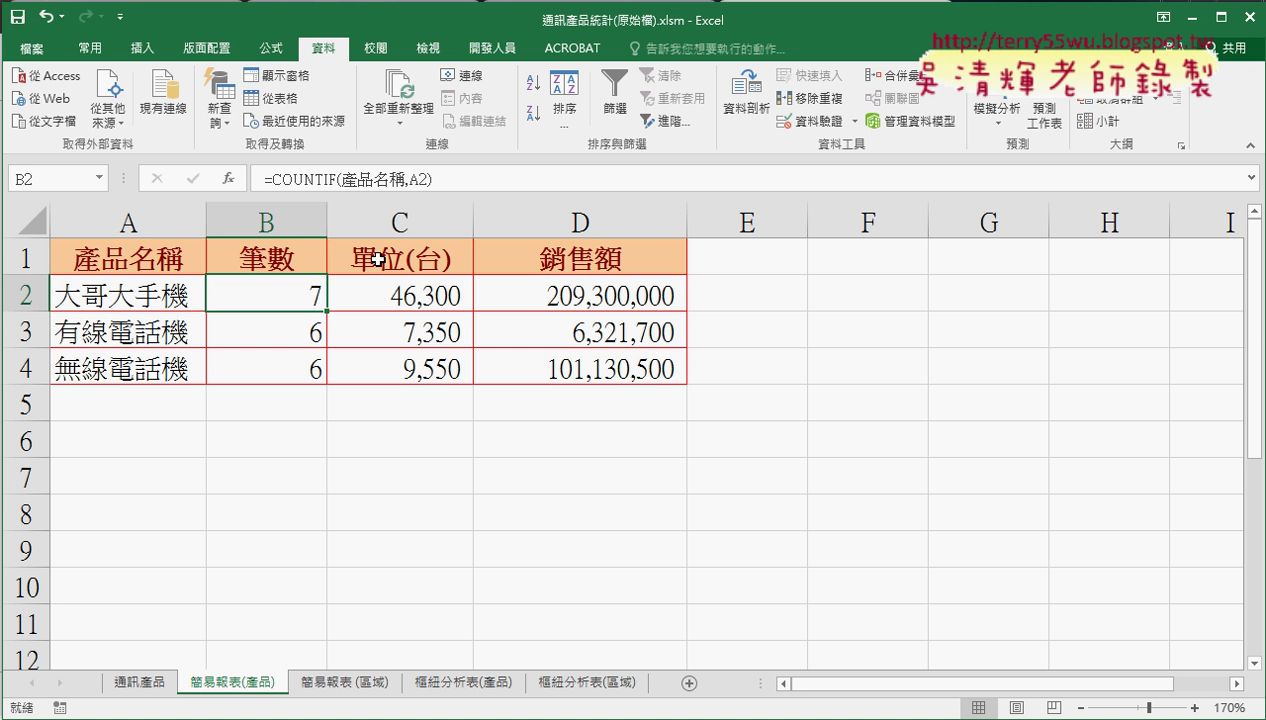
click(439, 293)
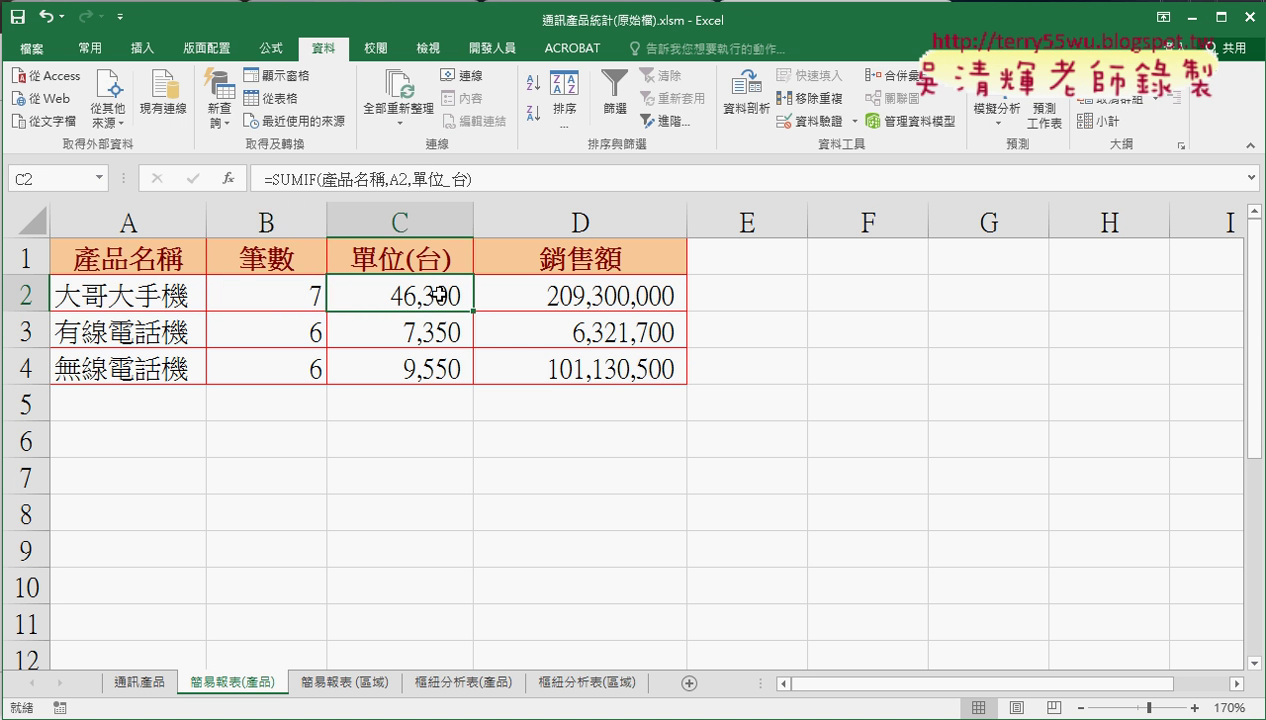
click(459, 684)
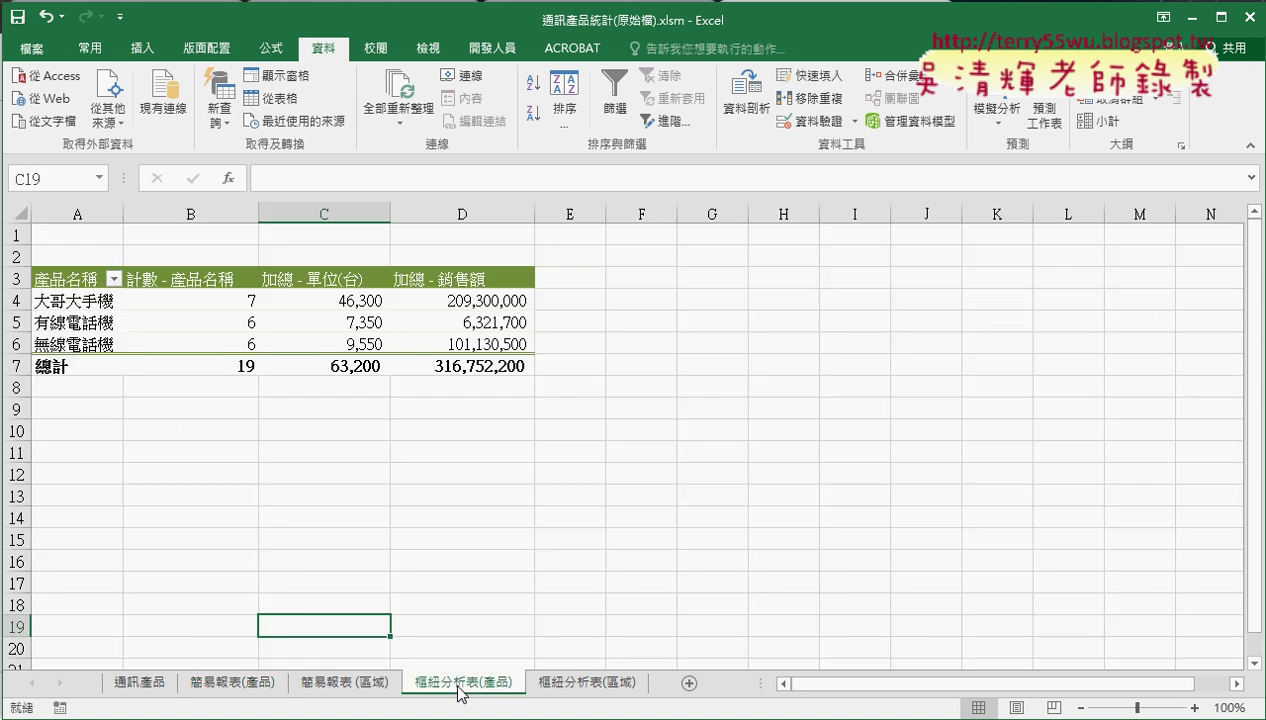
- Insert a pivot table from 通訊產品!$A$1:$G$20 onto a new worksheet
click(155, 684)
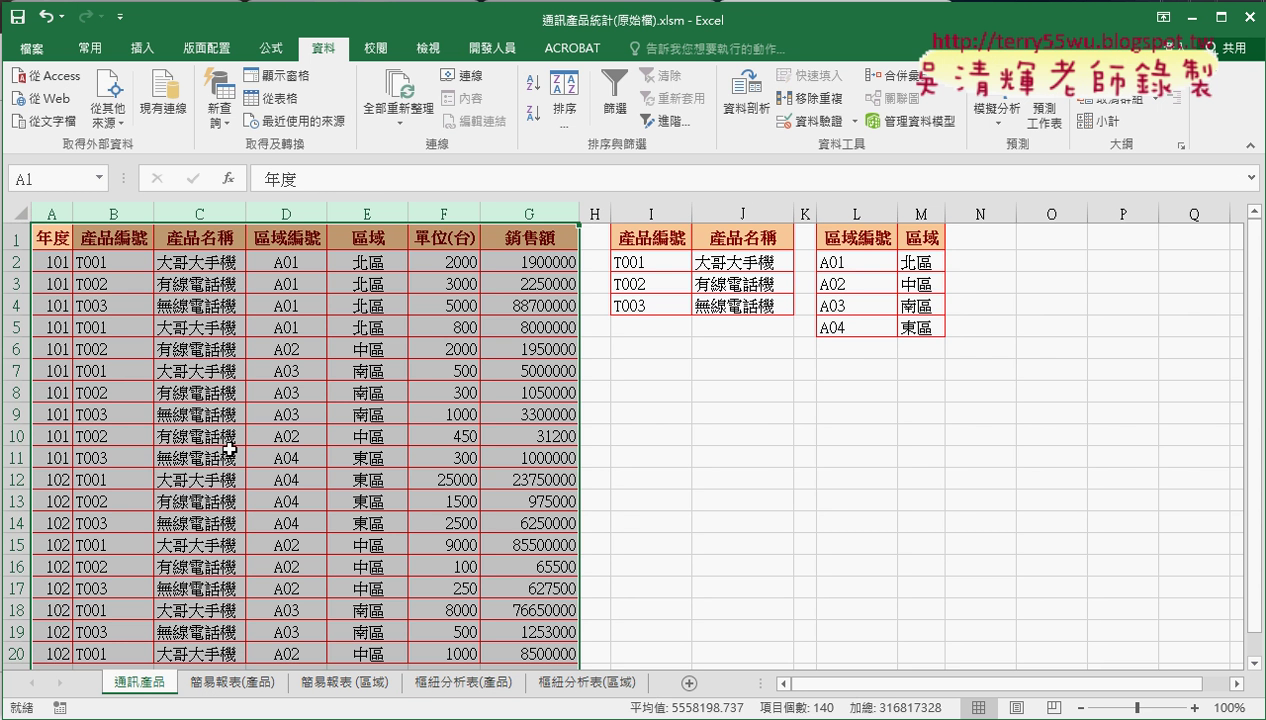
click(234, 432)
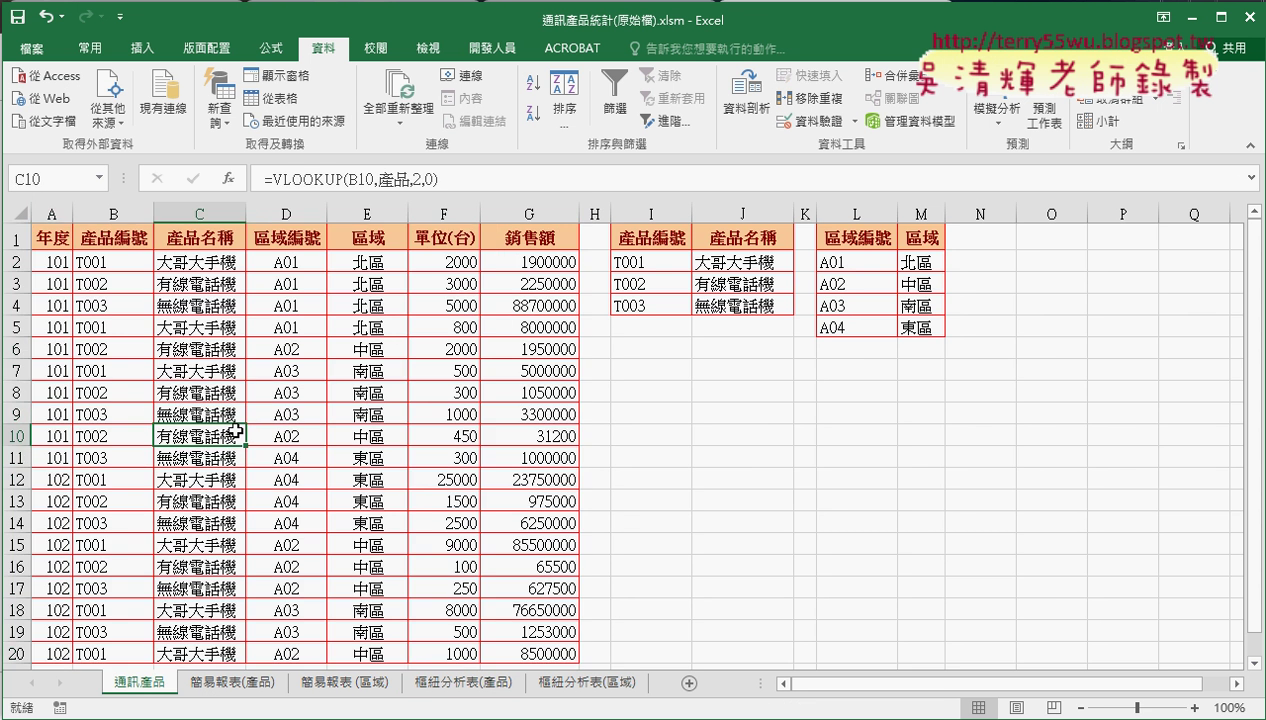
click(150, 50)
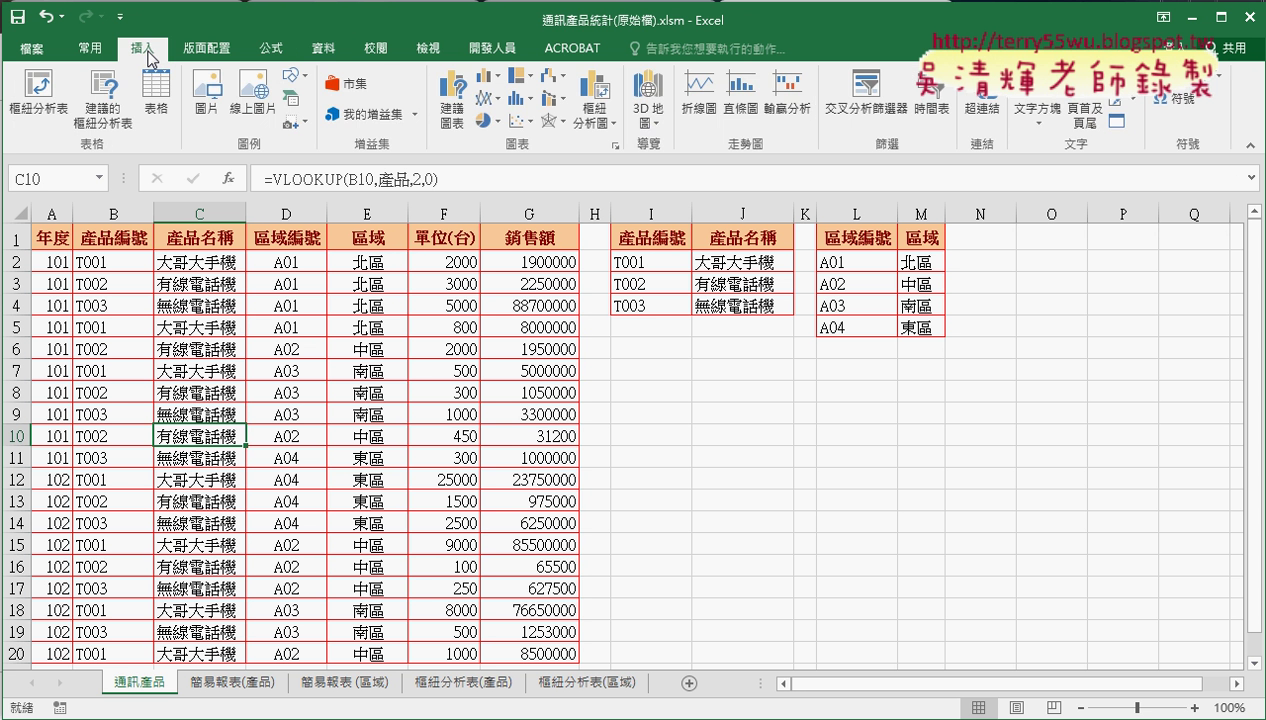
click(42, 95)
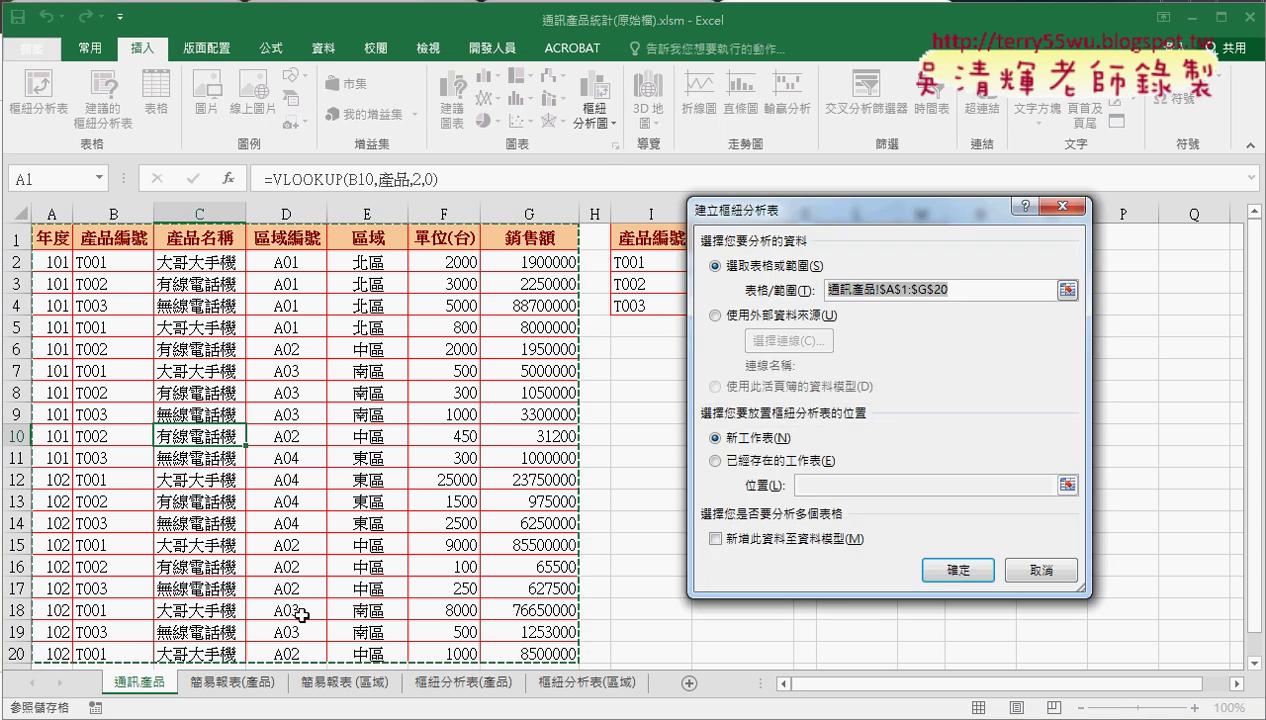
drag(768, 222, 621, 204)
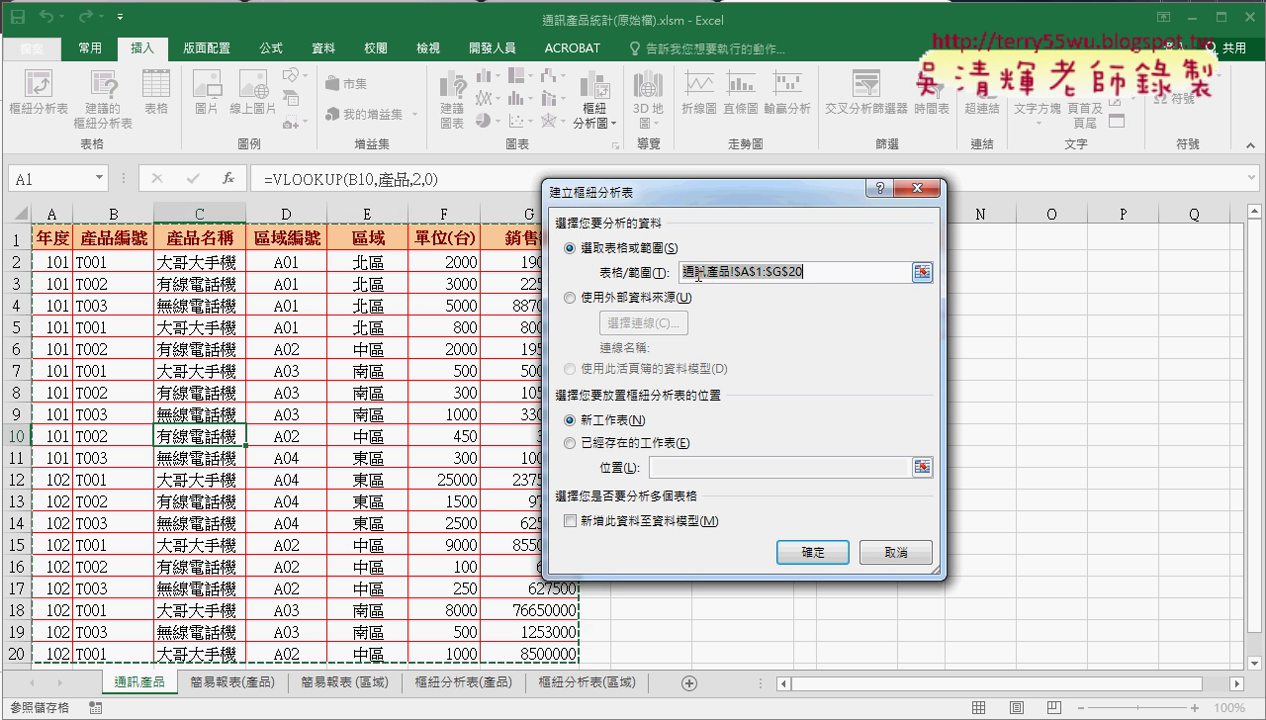
click(732, 276)
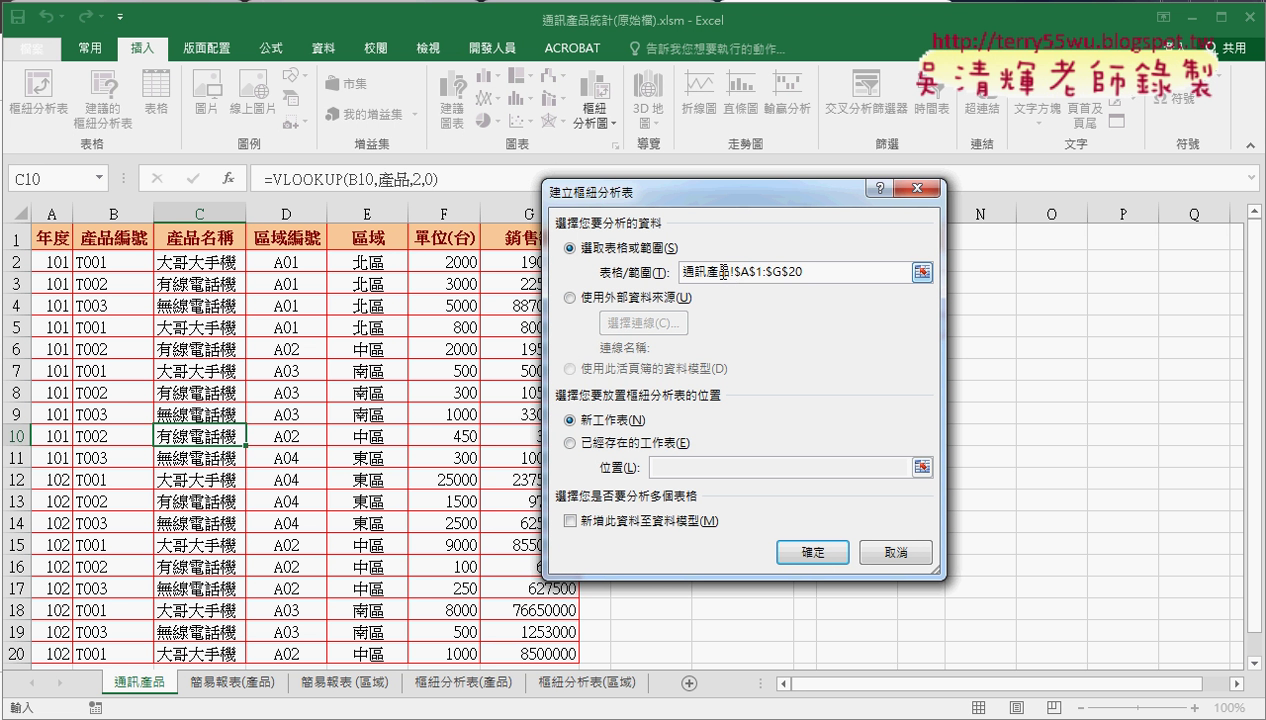
double_click(723, 271)
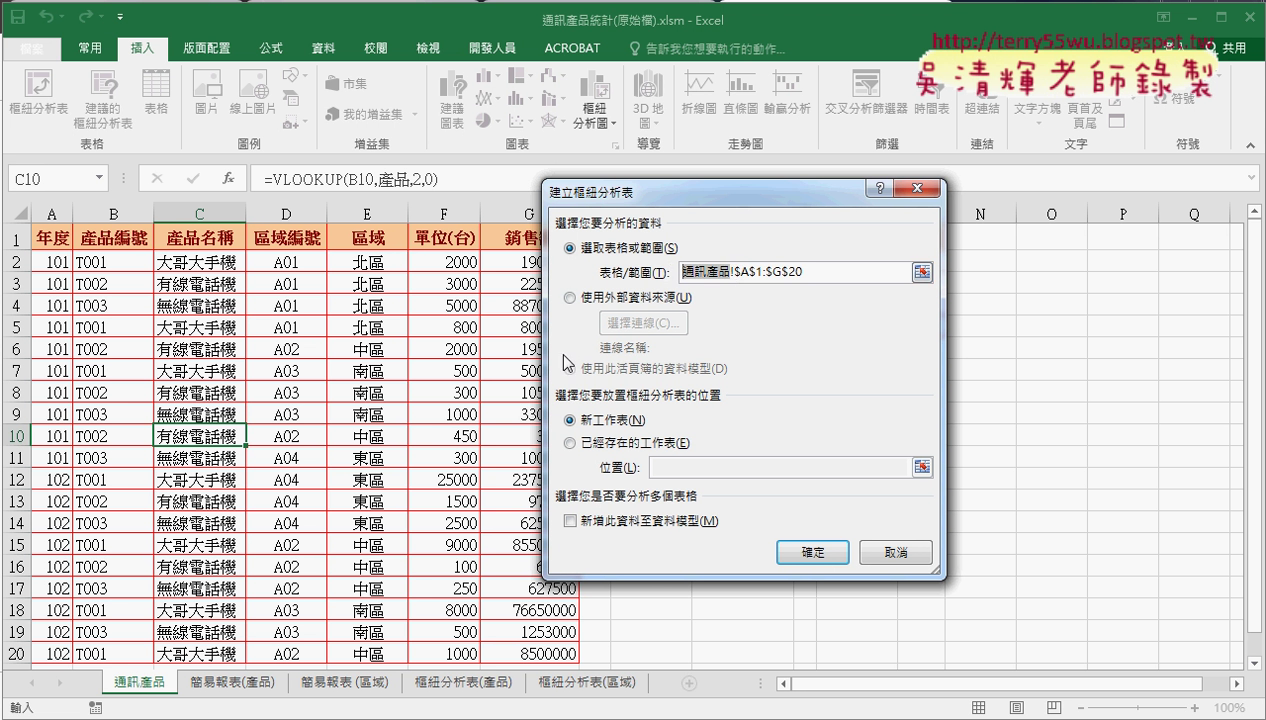
drag(737, 274, 805, 274)
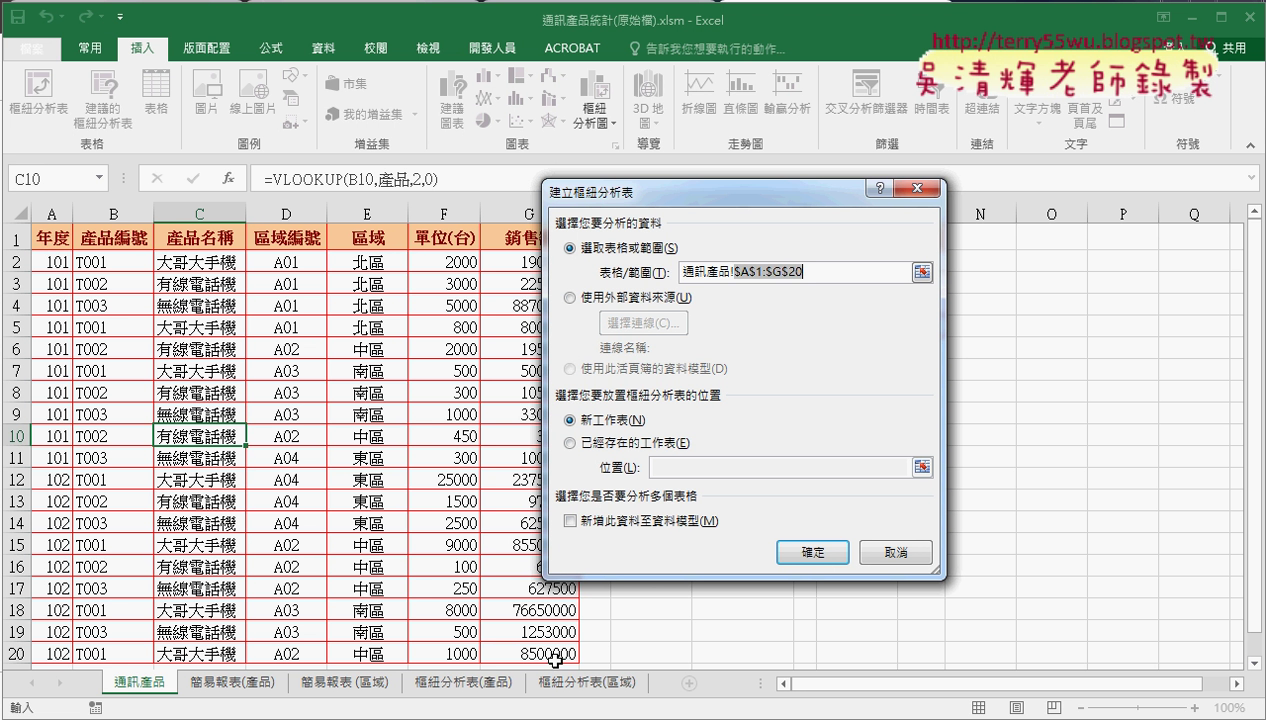
click(818, 553)
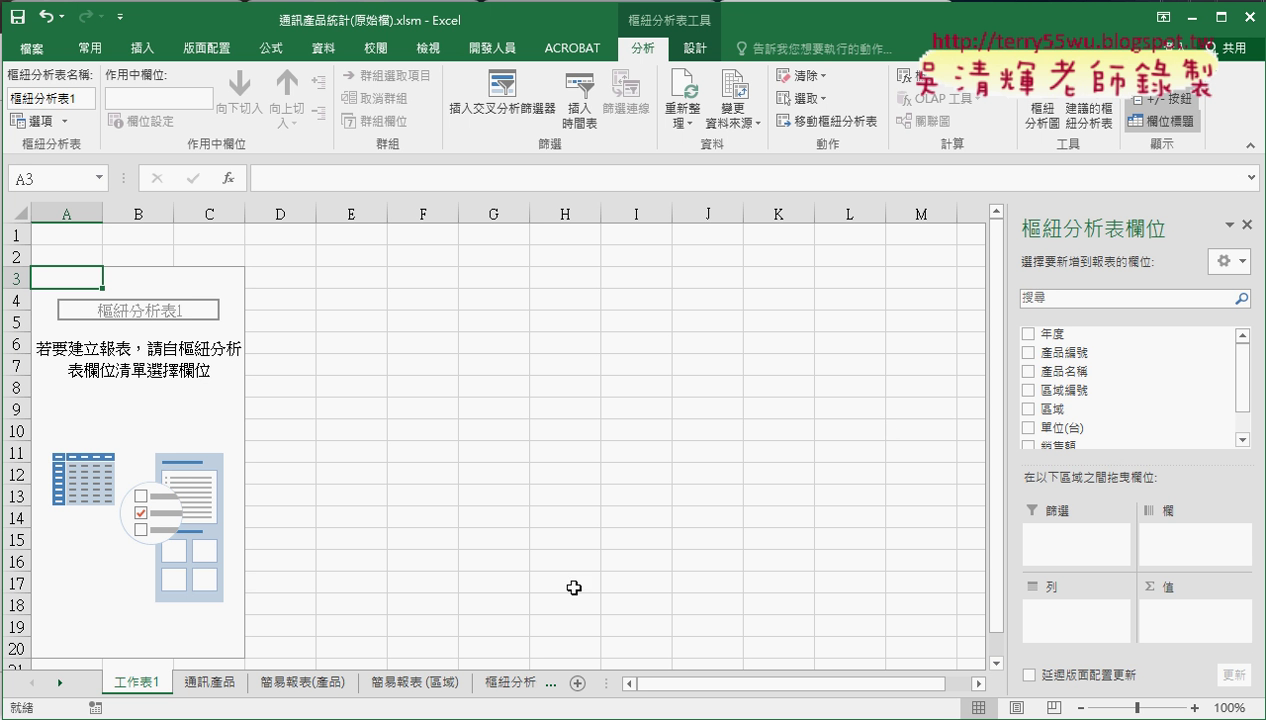
click(303, 683)
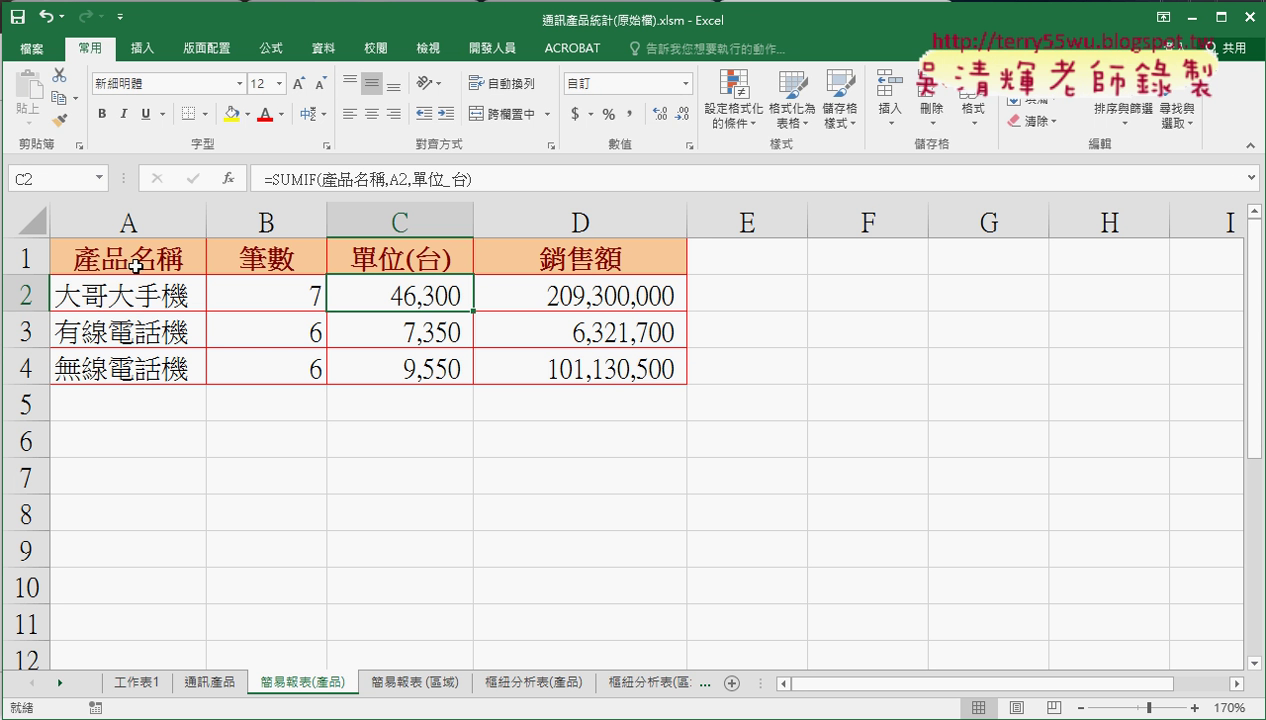
drag(132, 248, 122, 368)
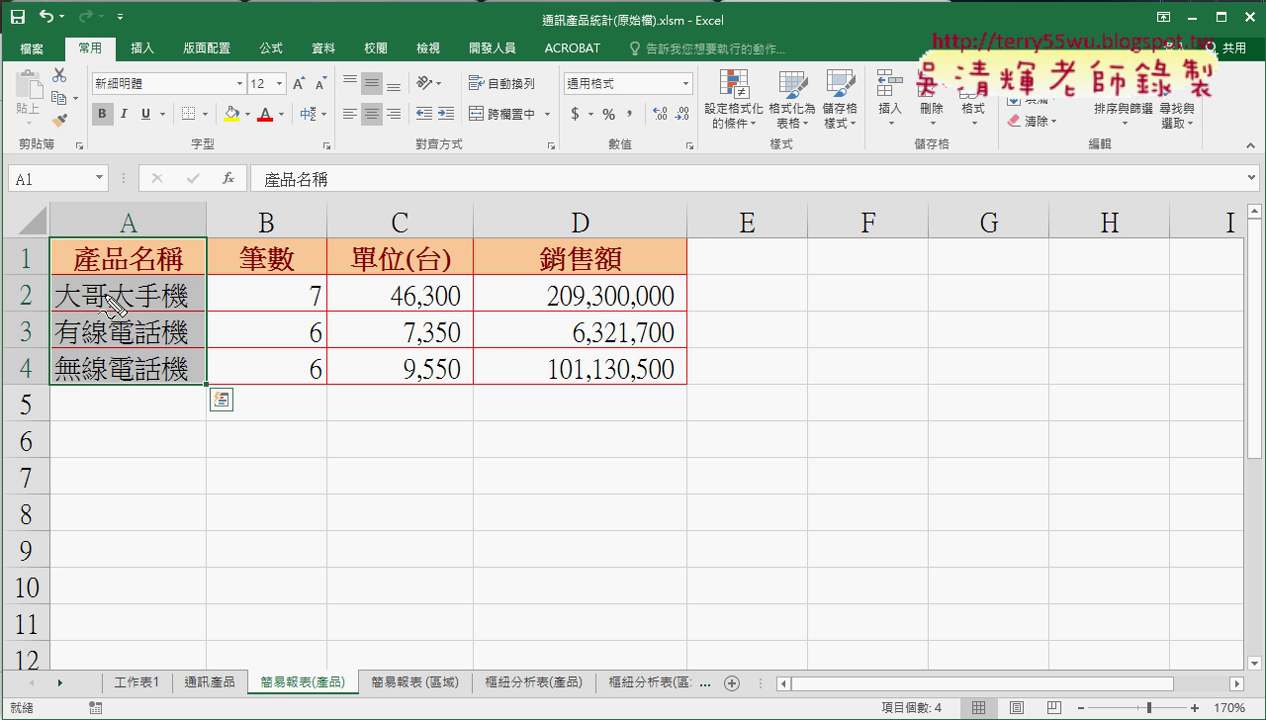
drag(96, 297, 186, 308)
drag(100, 322, 186, 318)
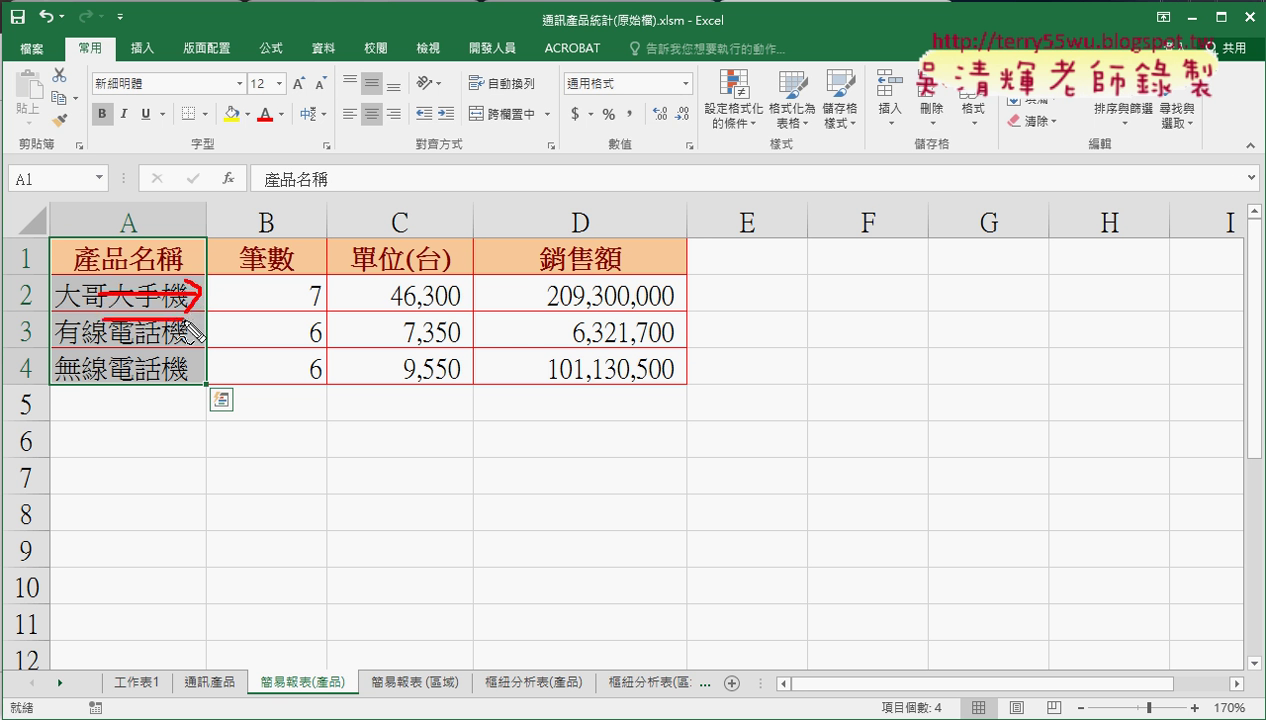
mouse_move(271, 172)
mouse_down()
mouse_move(270, 218)
mouse_move(288, 213)
mouse_up()
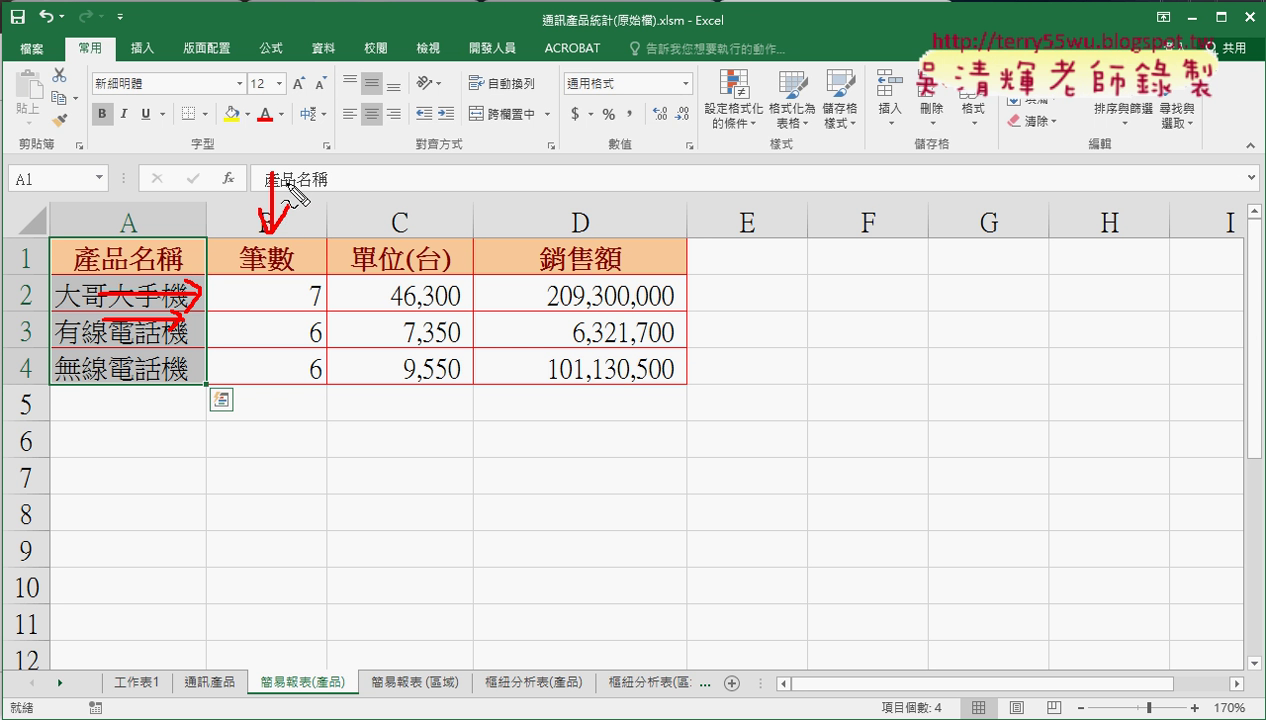
drag(45, 268, 50, 390)
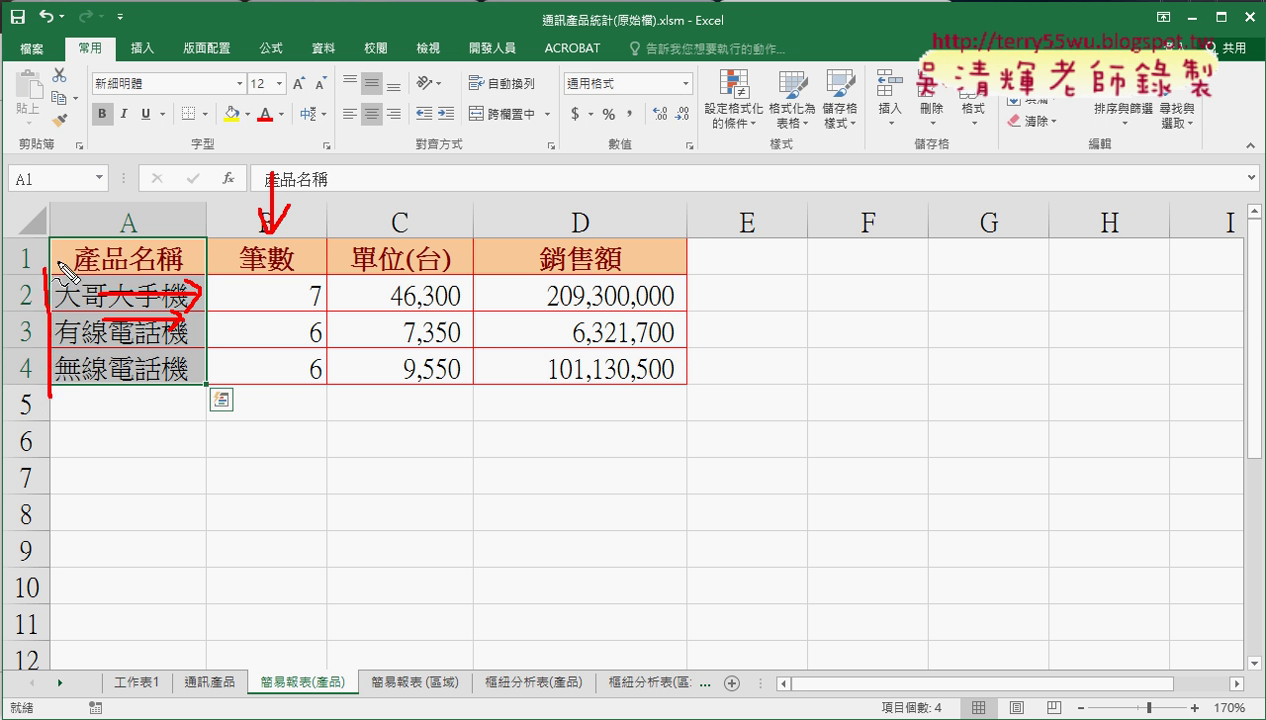
drag(57, 262, 60, 397)
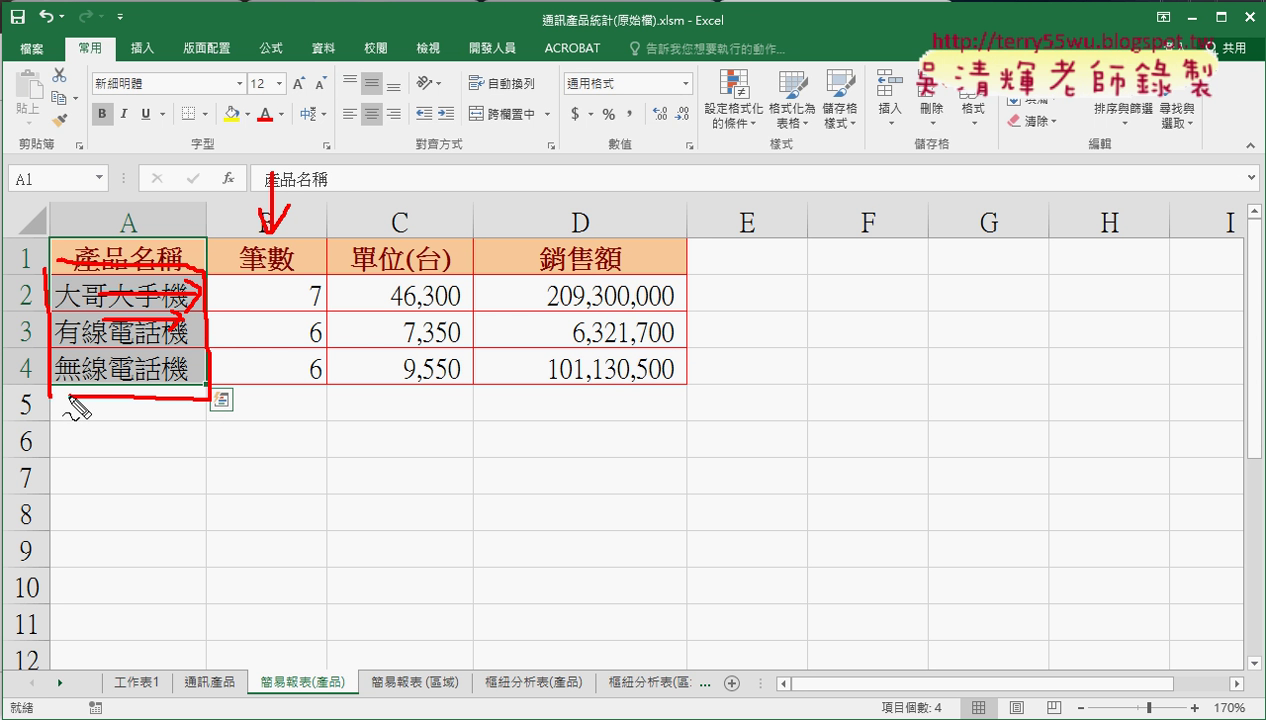
drag(229, 283, 638, 262)
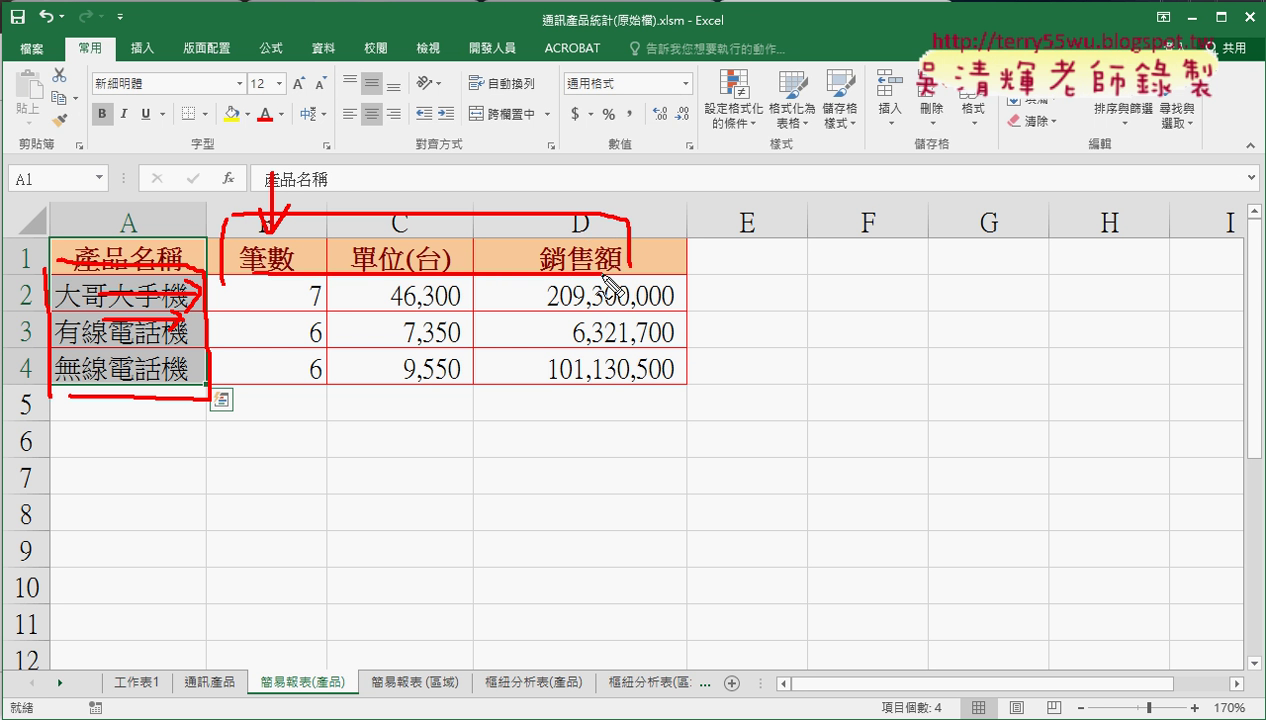
drag(251, 291, 263, 388)
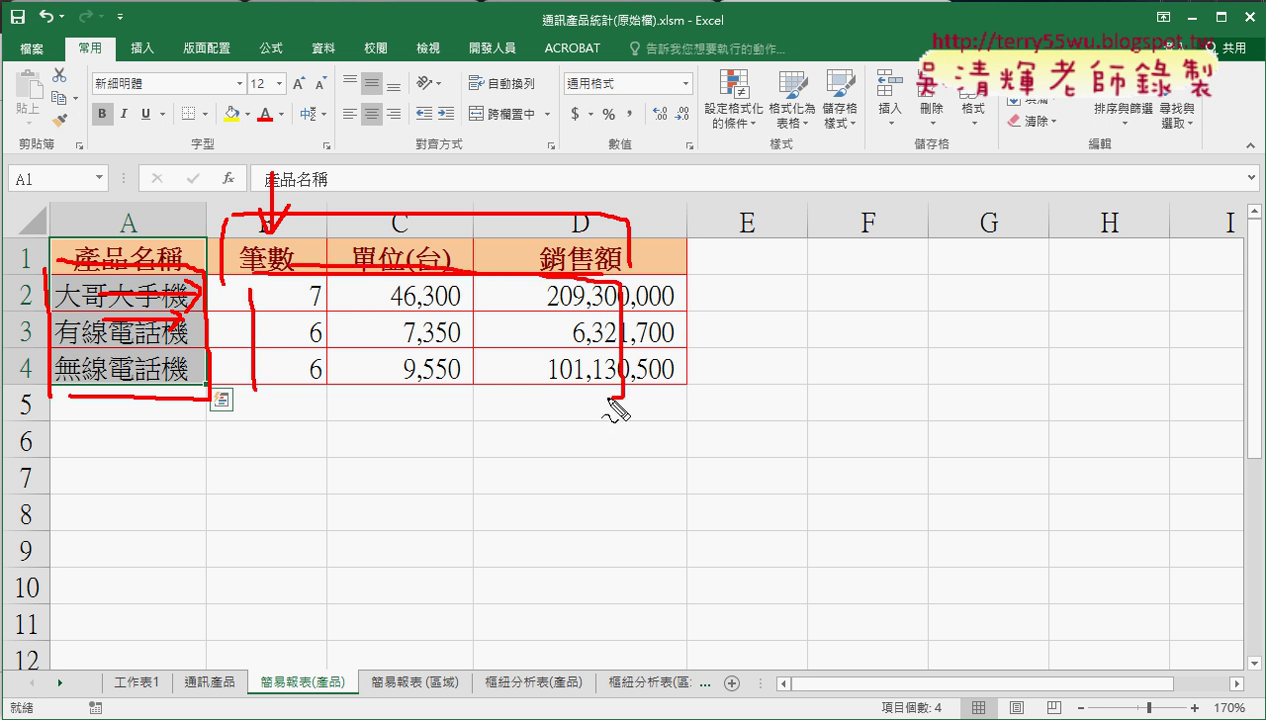
key(Escape)
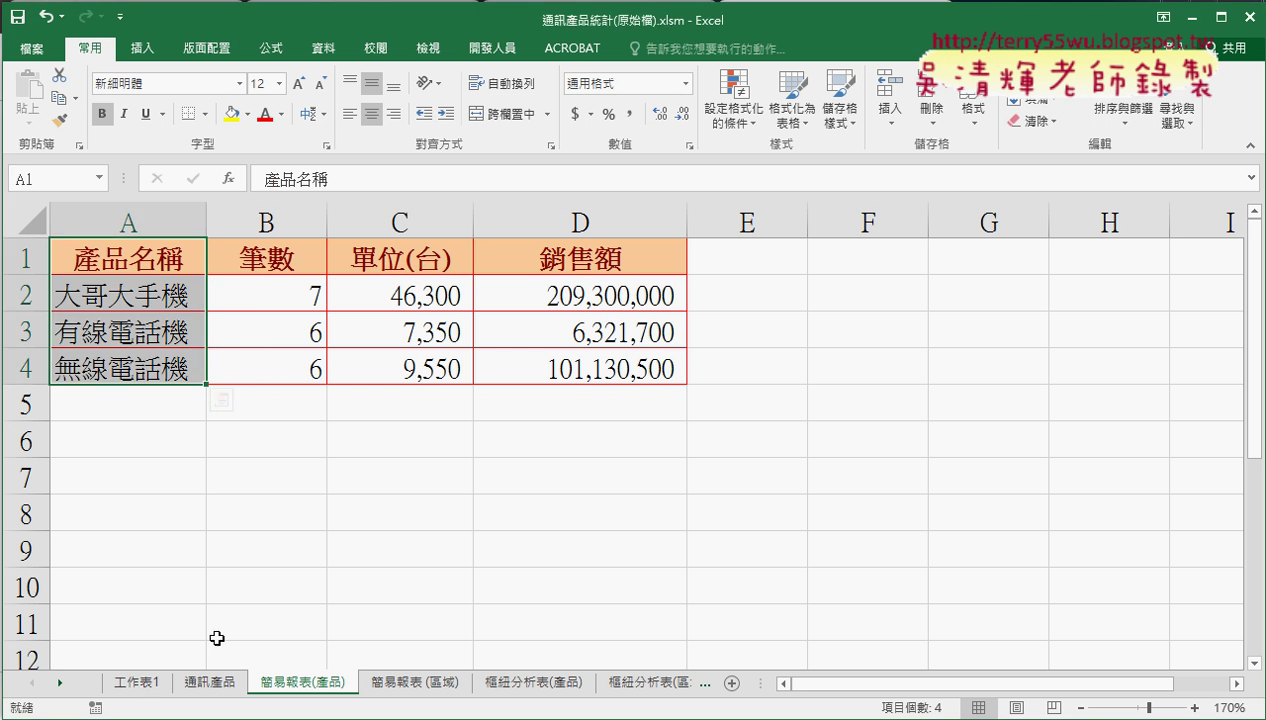
click(142, 683)
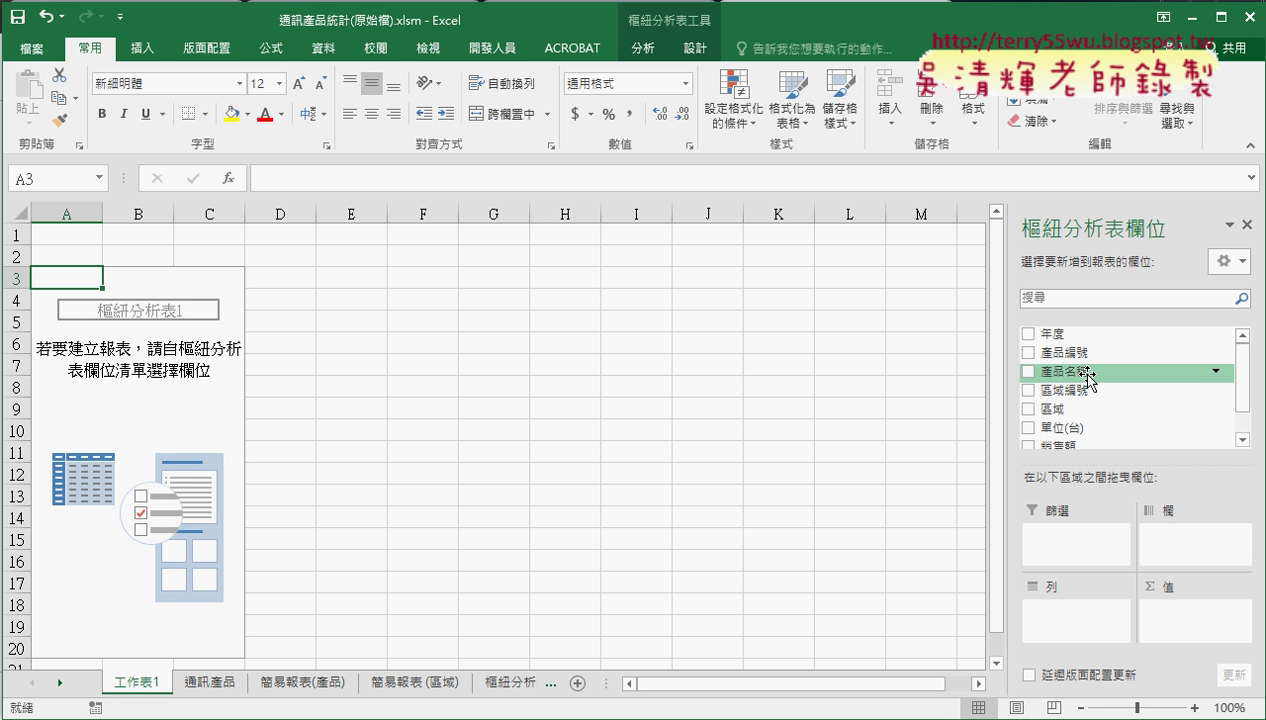
- Put 產品名稱 in the pivot rows and add its record count to Values
drag(1088, 378, 1055, 625)
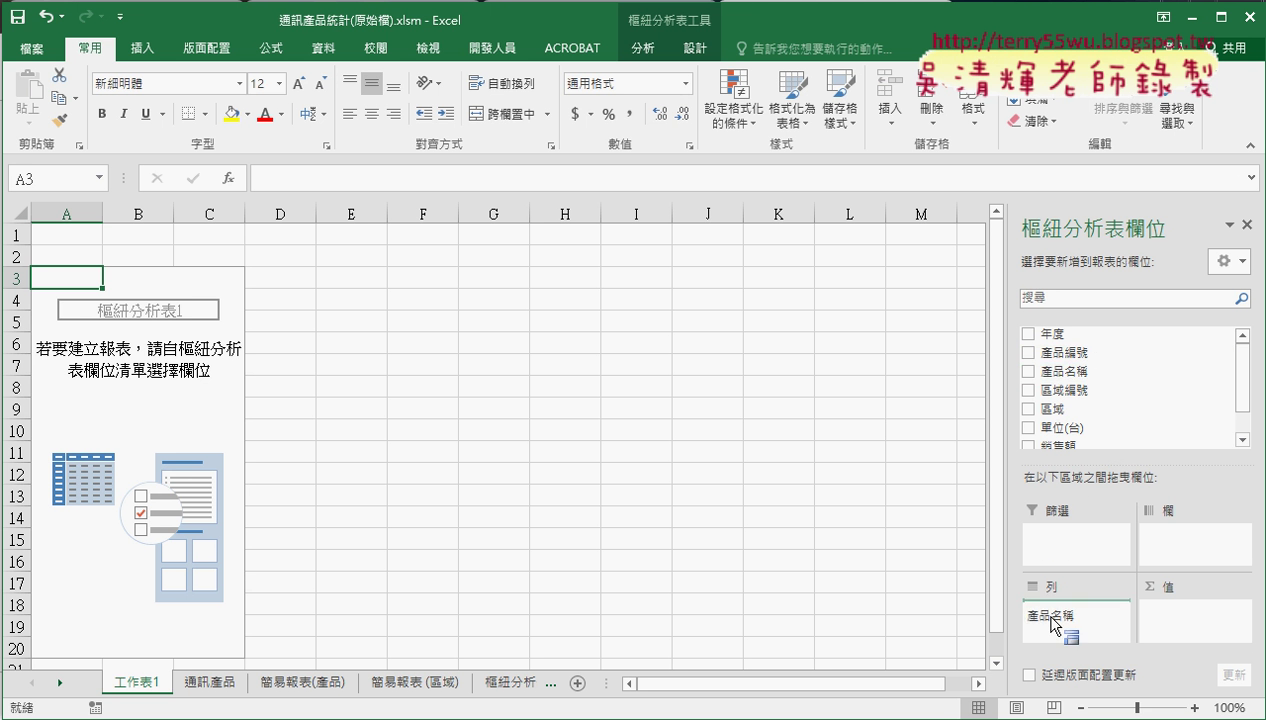
drag(1055, 625, 1055, 624)
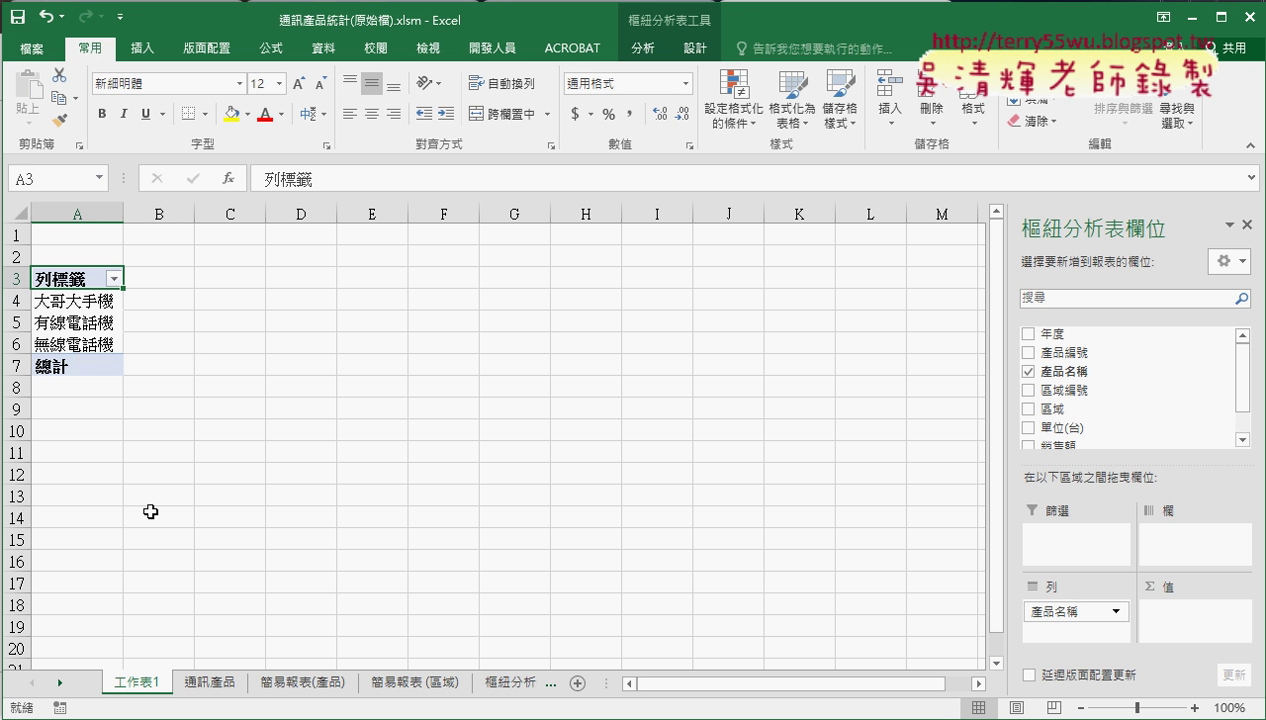
click(278, 686)
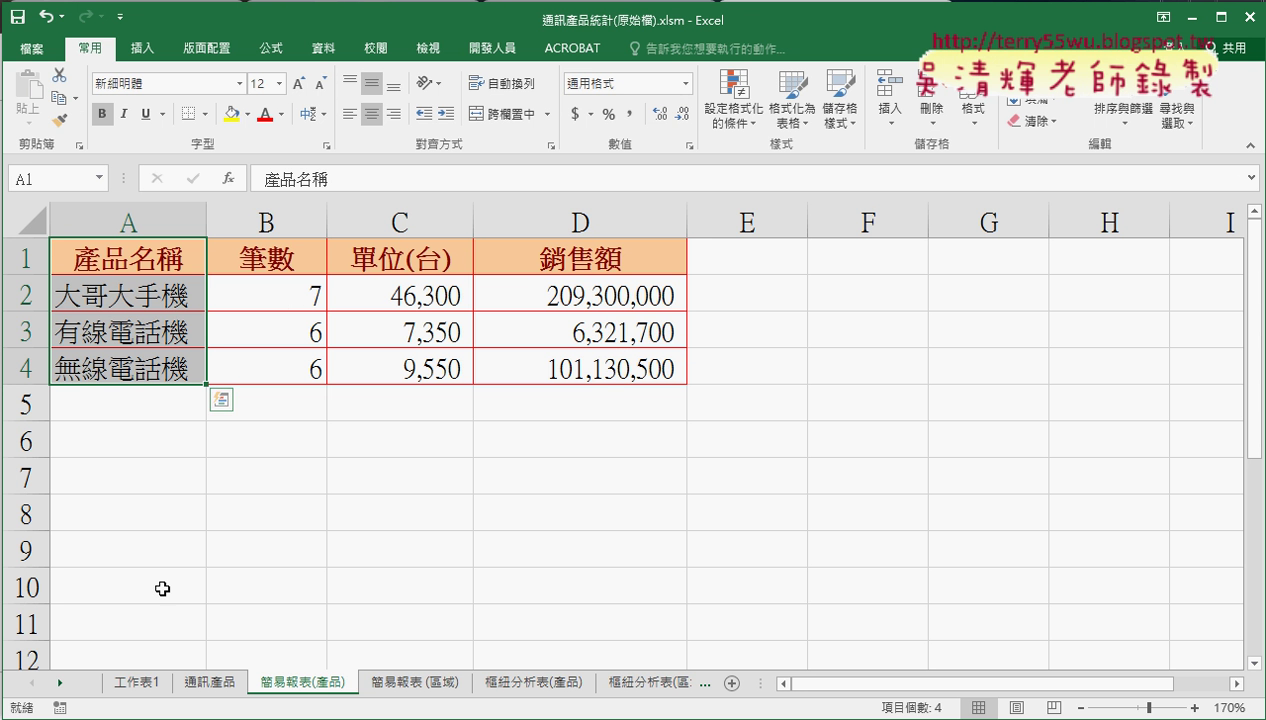
click(137, 683)
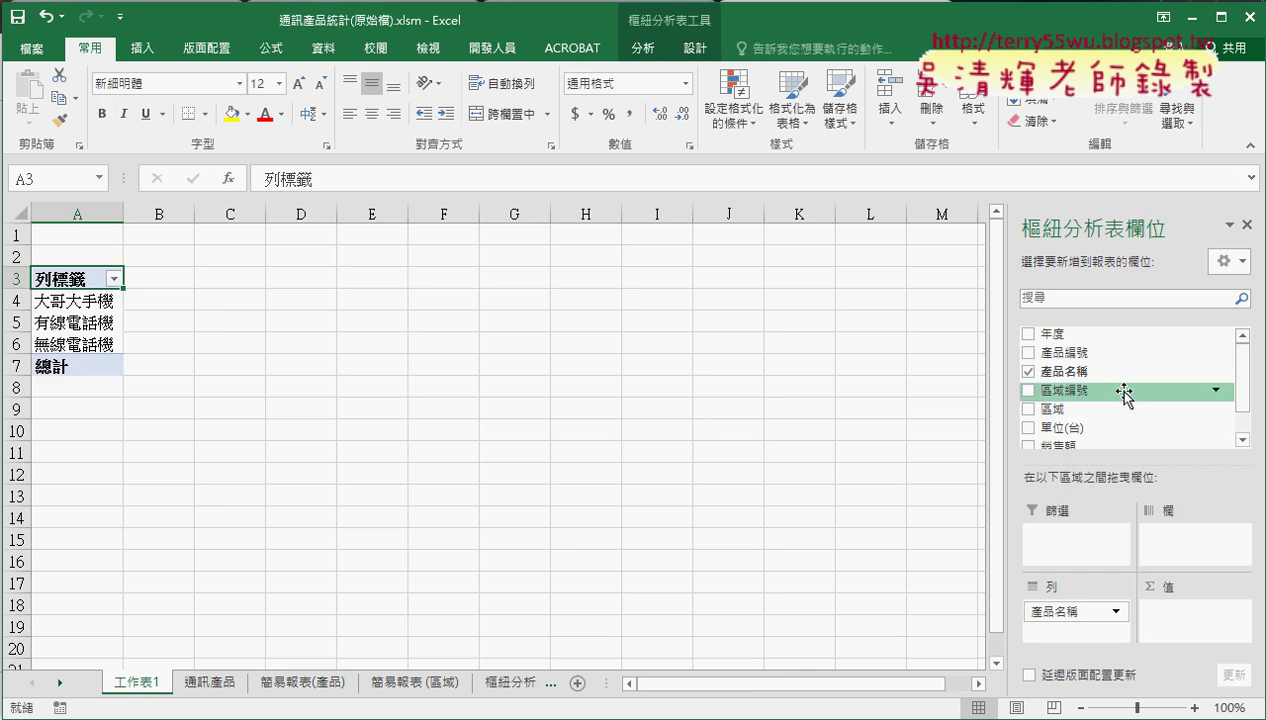
drag(1072, 372, 1180, 628)
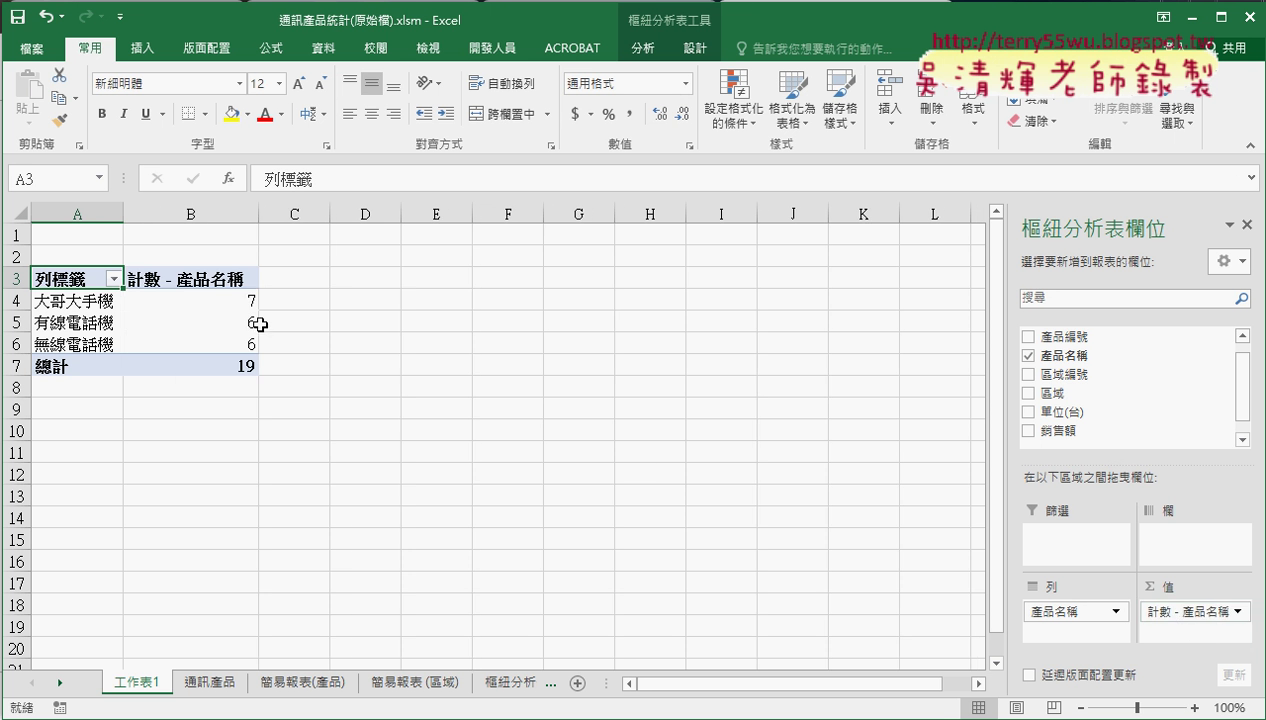
- After checking the summary sheet's 筆數 figures, add the 單位(台) sum to the pivot values
click(310, 688)
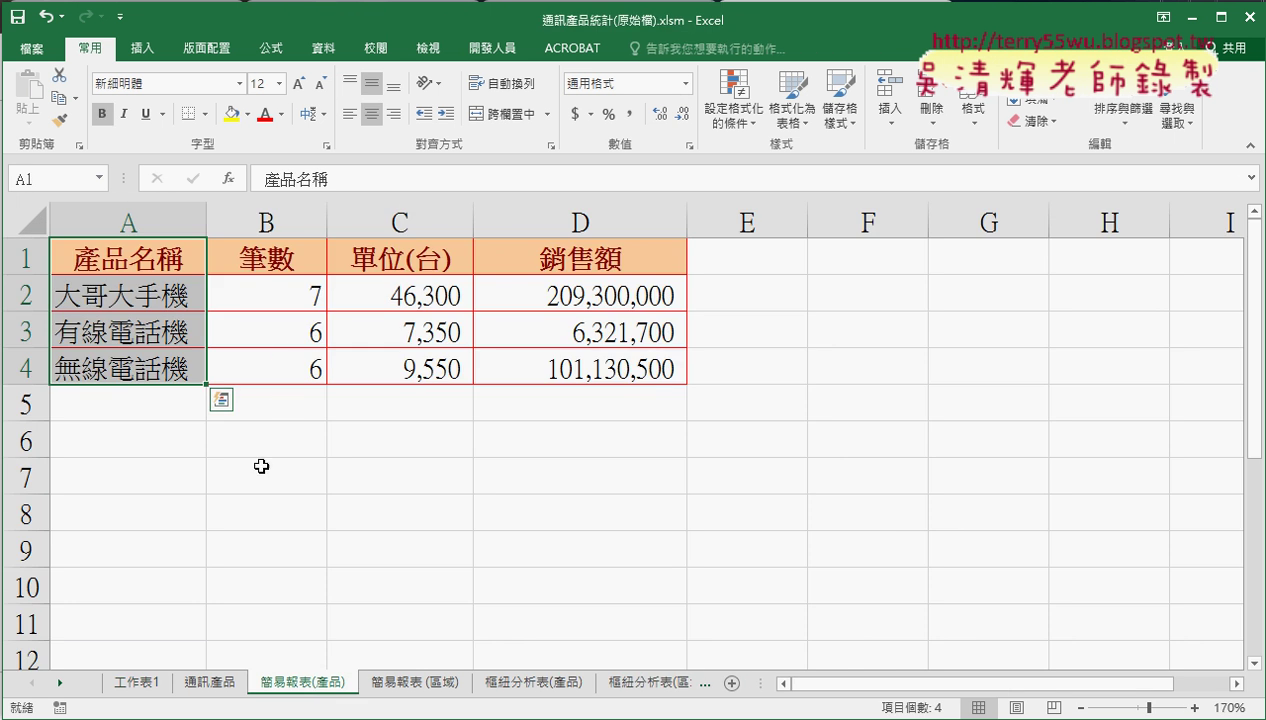
click(145, 684)
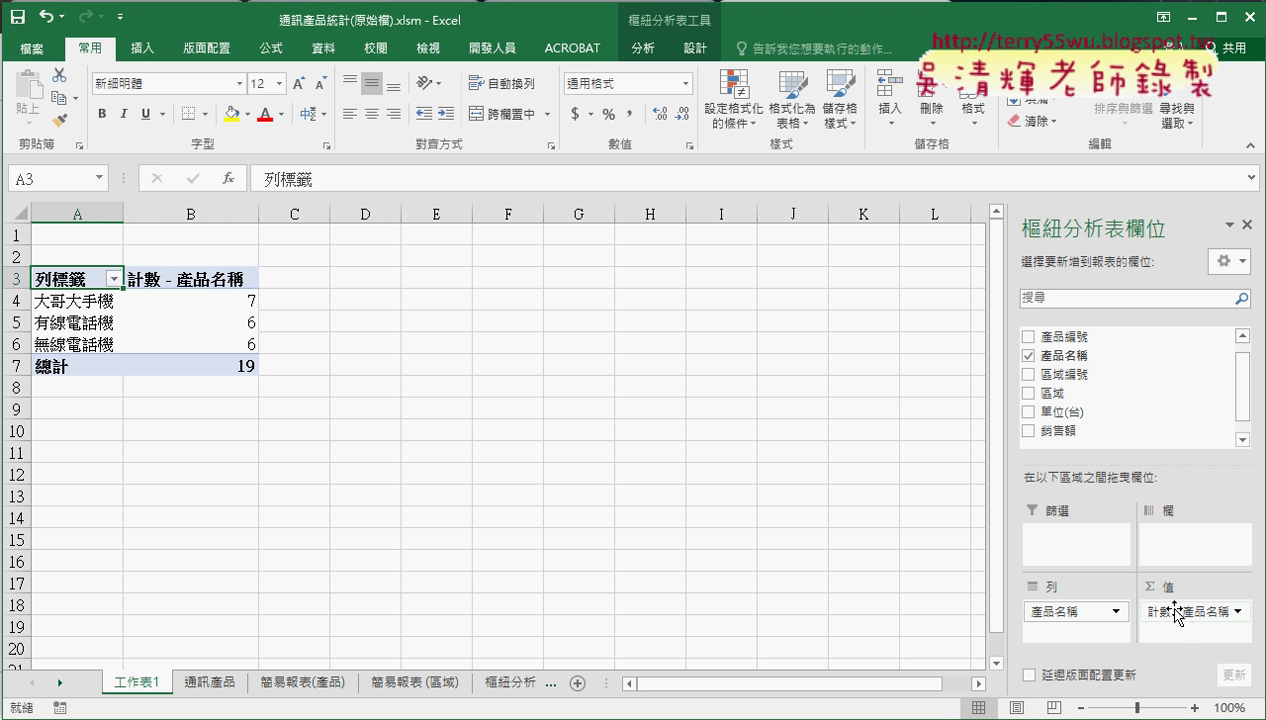
click(305, 684)
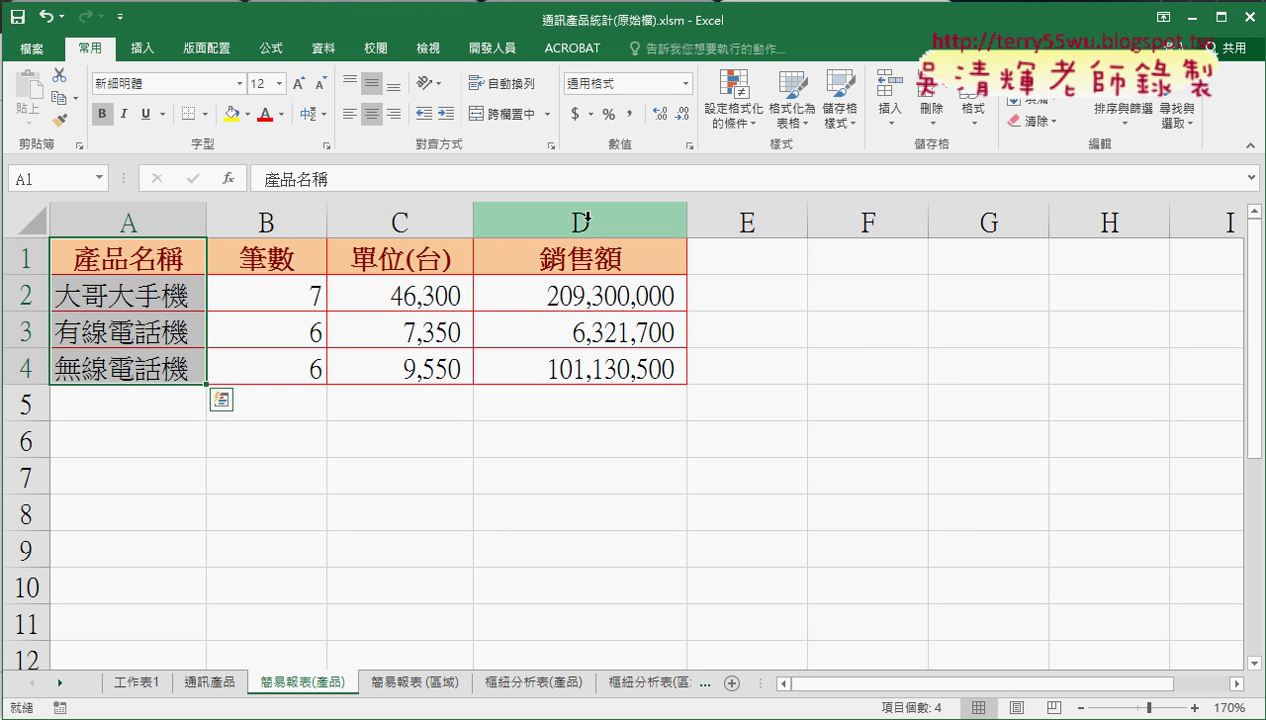
click(136, 682)
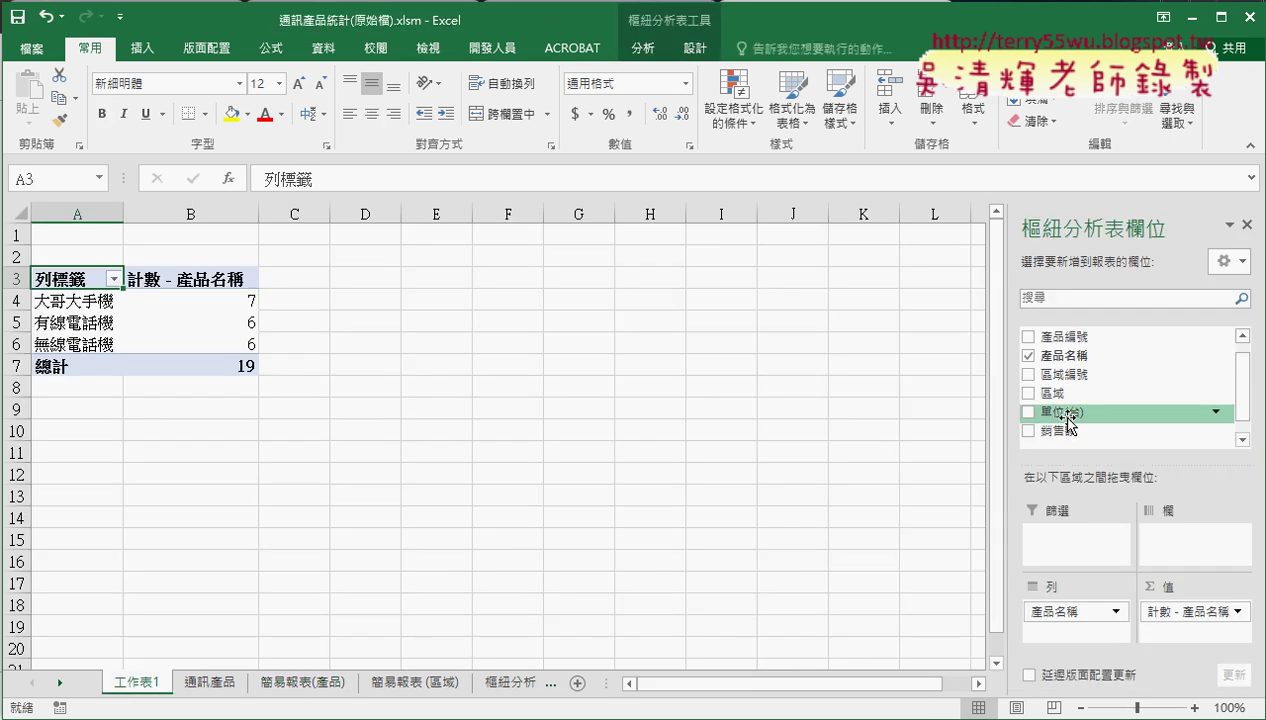
drag(1060, 411, 1180, 638)
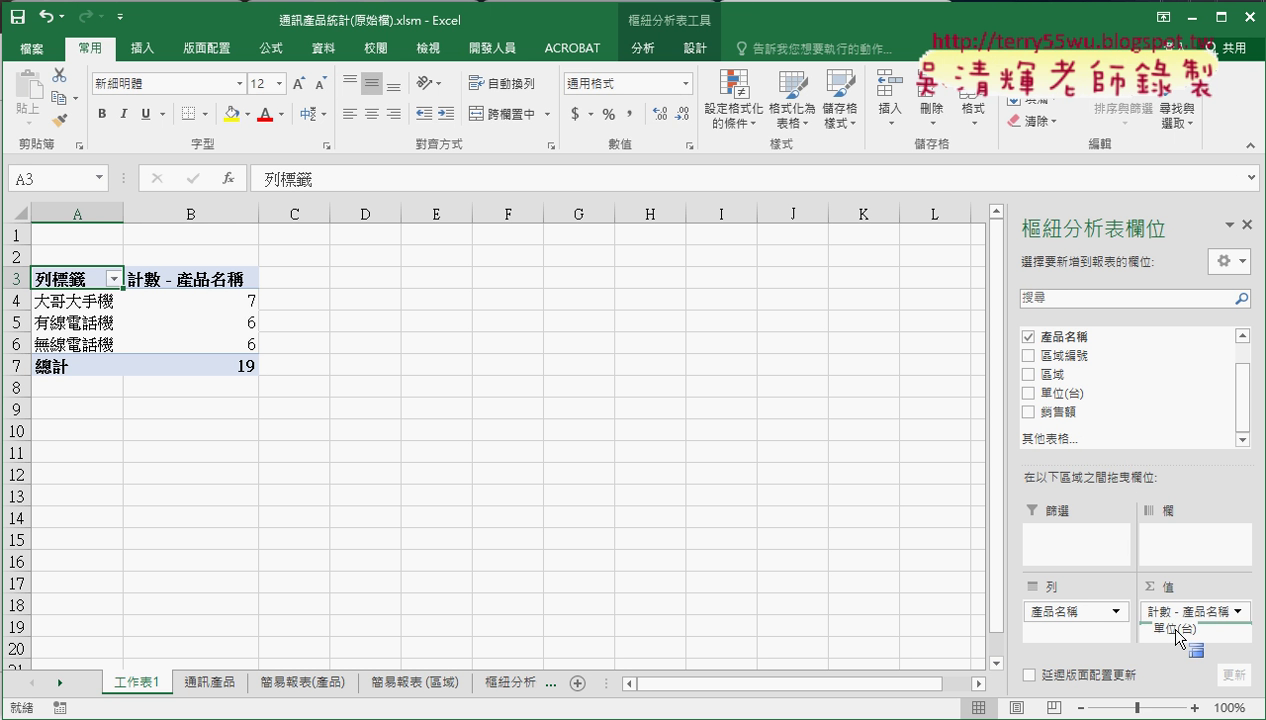
drag(1180, 638, 1182, 634)
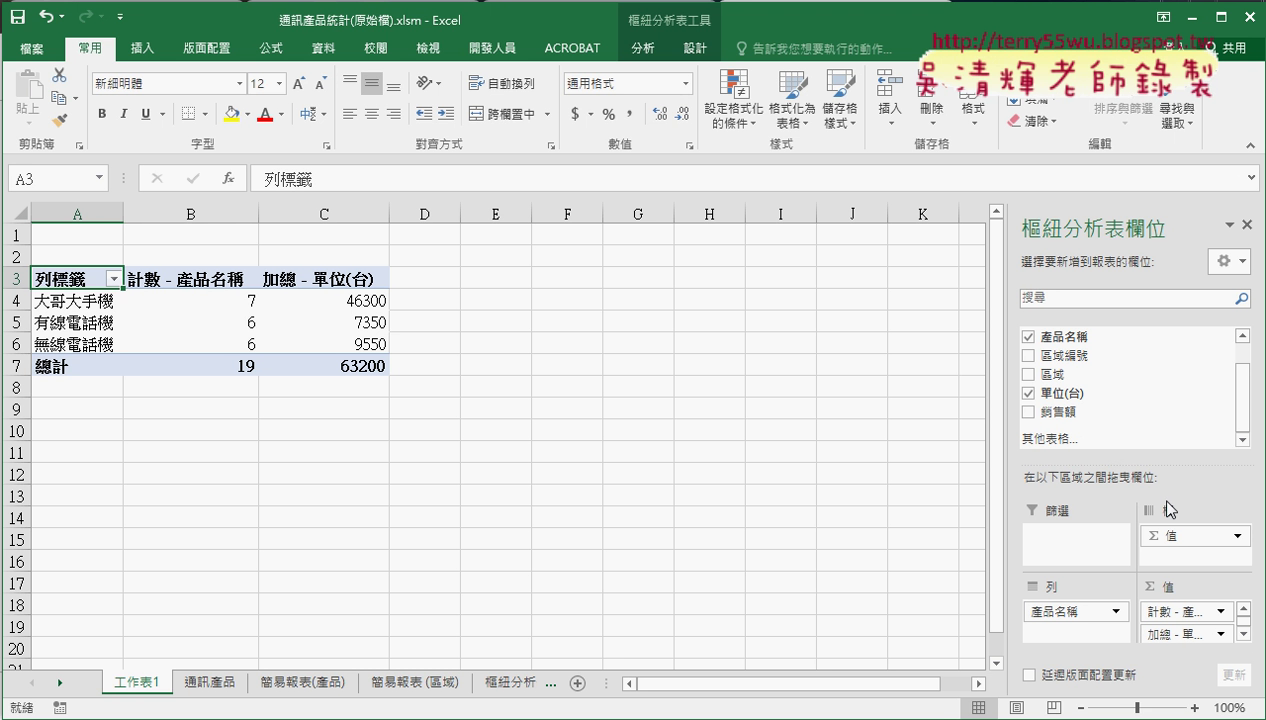
click(203, 683)
- Add the 銷售額 sum to the product pivot, giving a 316,752,200 total
click(440, 213)
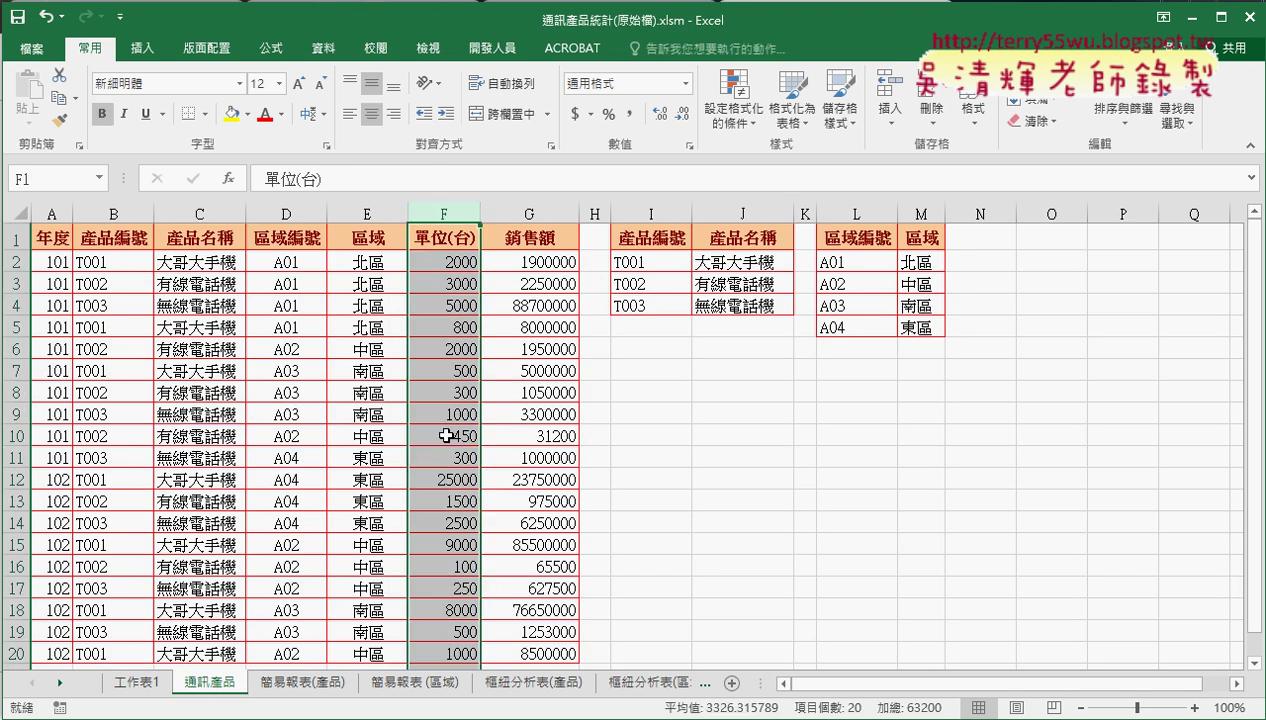
click(217, 204)
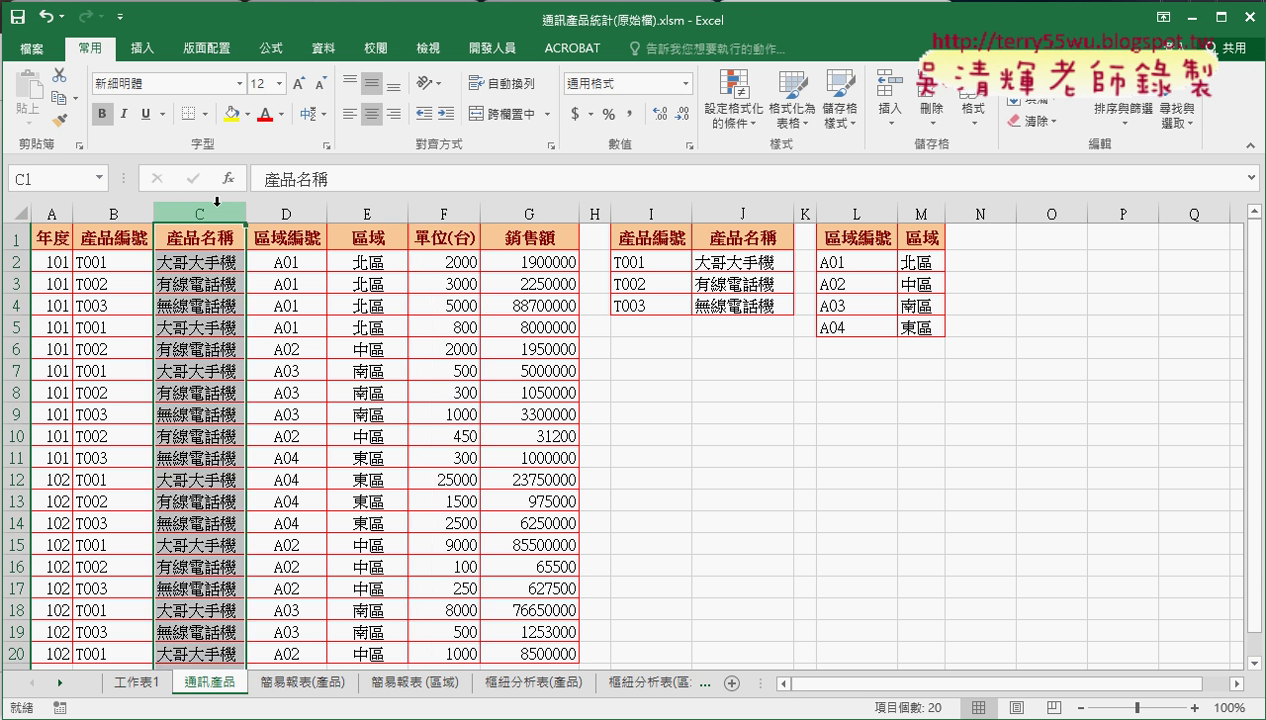
click(277, 204)
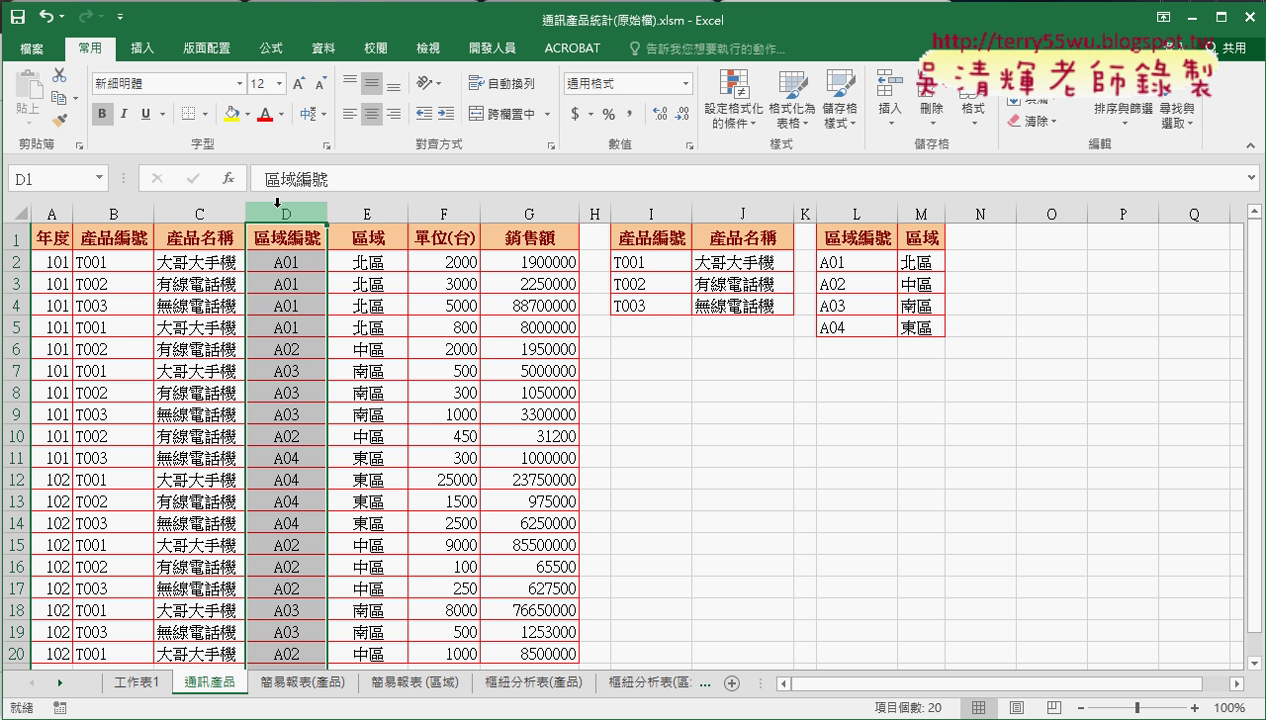
click(430, 205)
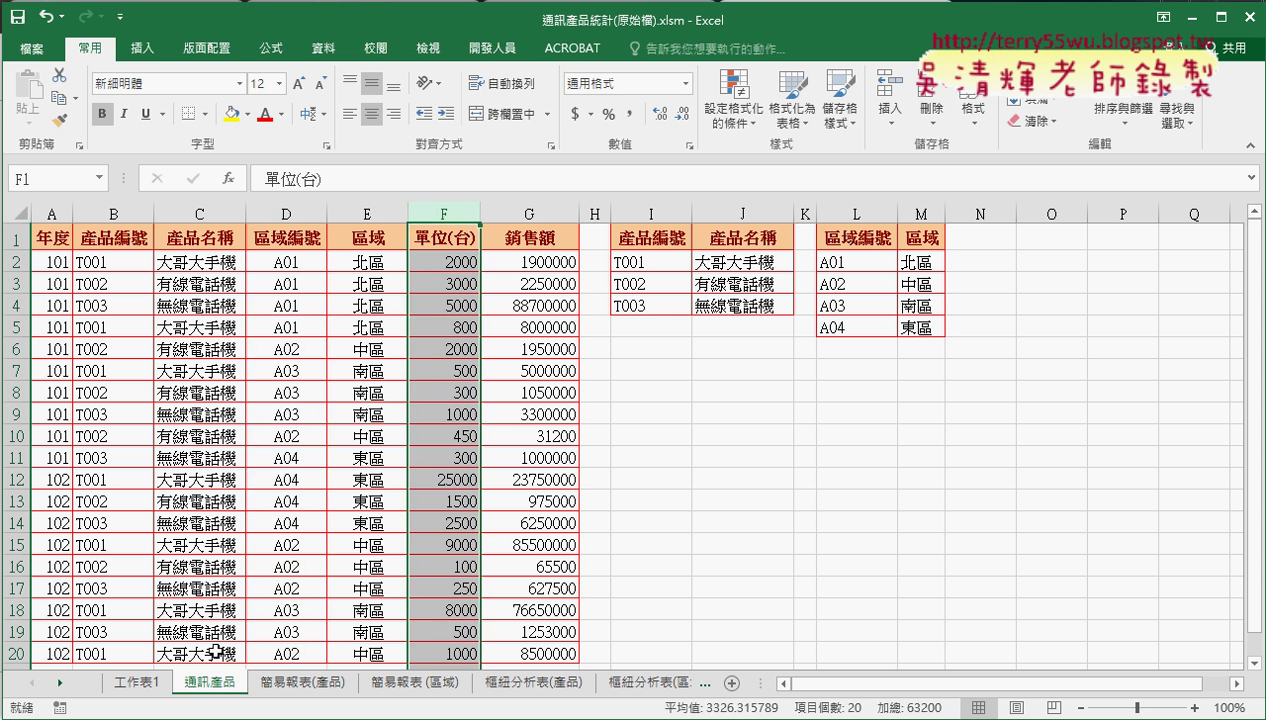
click(136, 683)
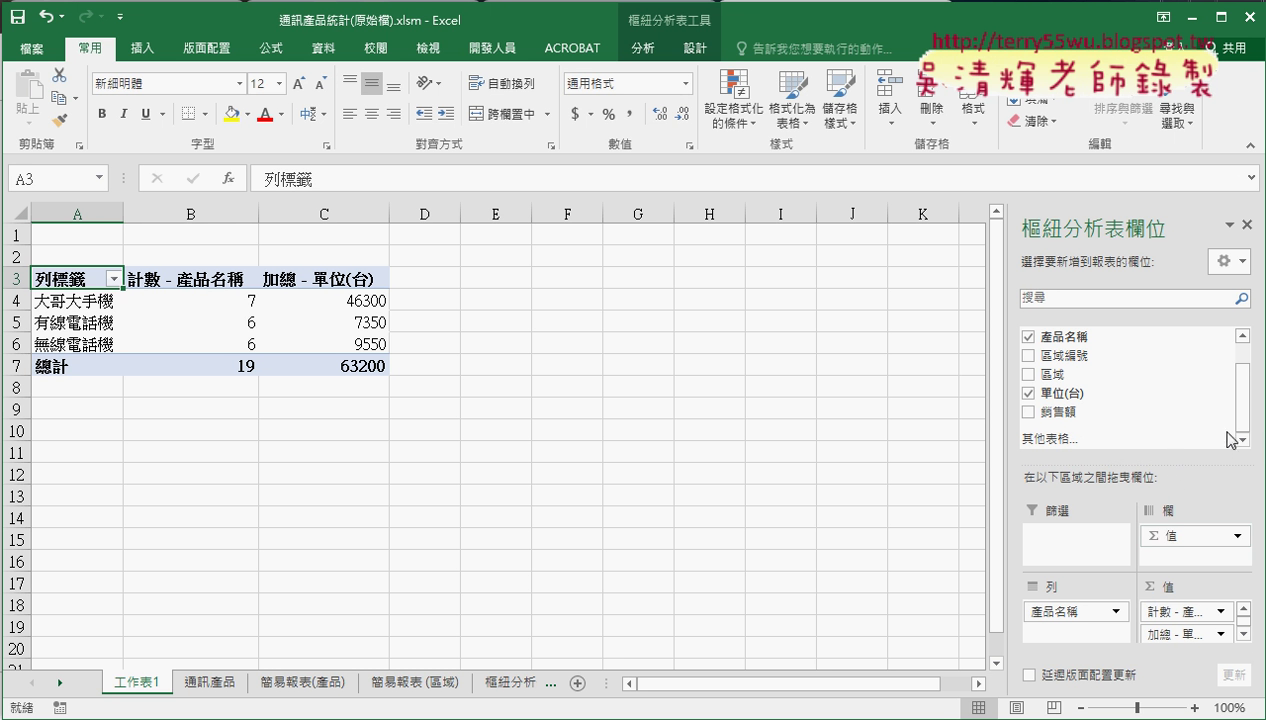
mouse_move(1062, 413)
mouse_down()
mouse_move(1163, 645)
mouse_move(1178, 648)
mouse_up()
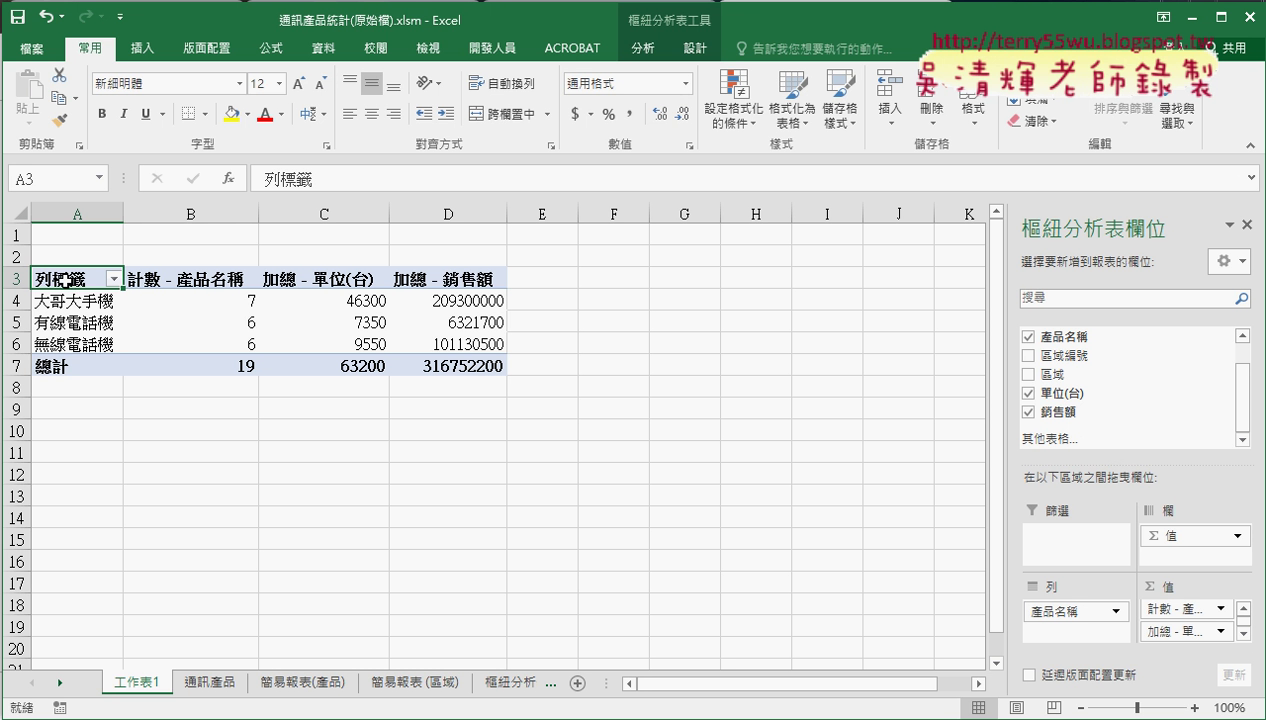
- Rename the pivot's 列標籤 row heading in A3 to 產品名稱
double_click(62, 280)
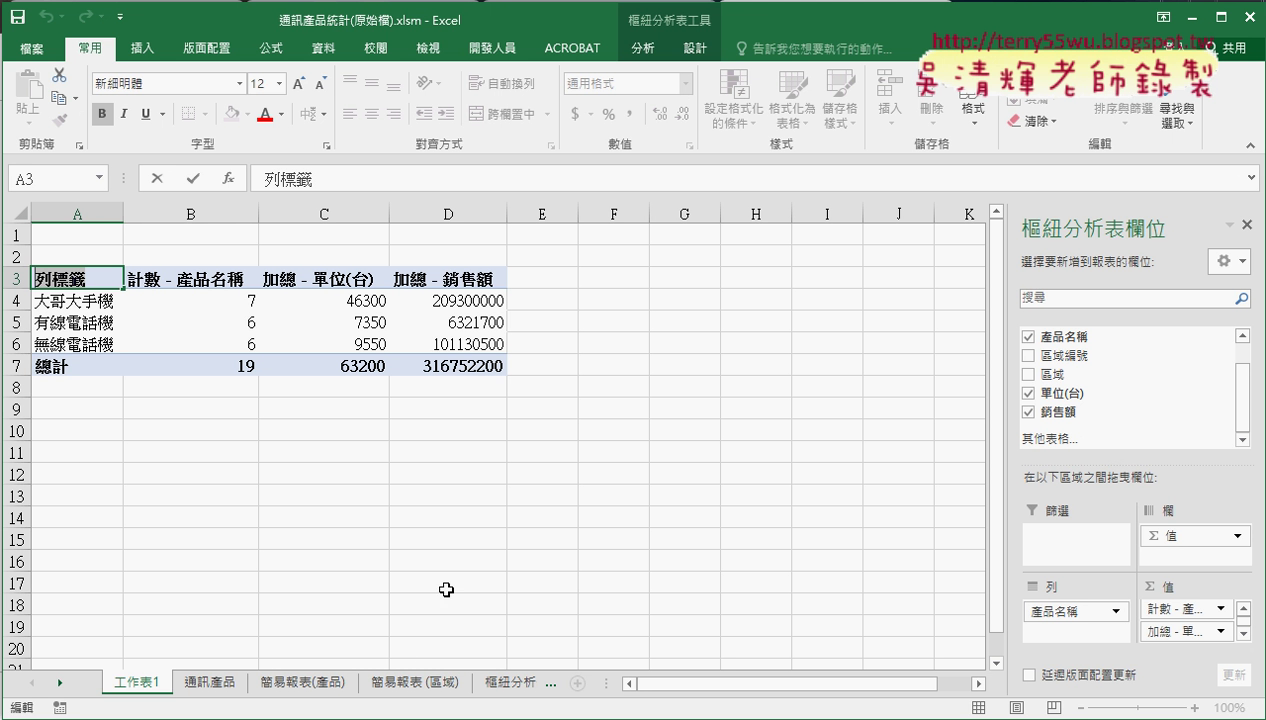
key(BackSpace)
key(BackSpace)
key(BackSpace)
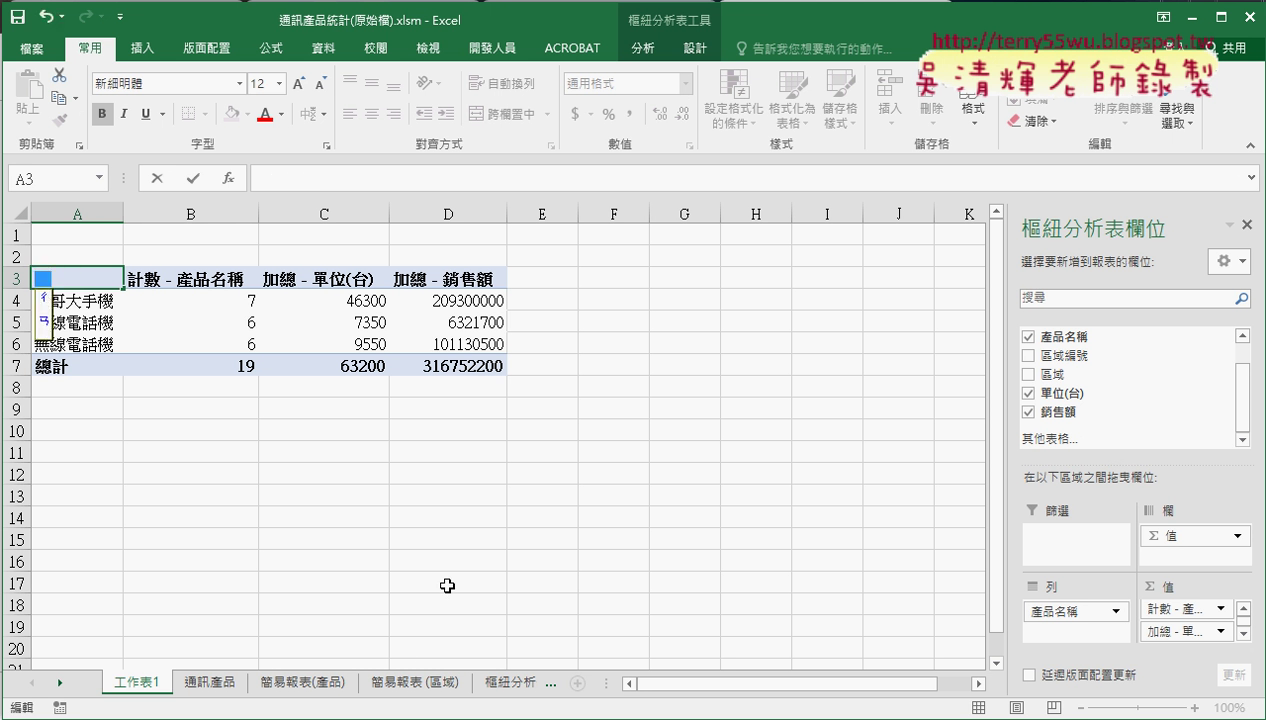
text(產)
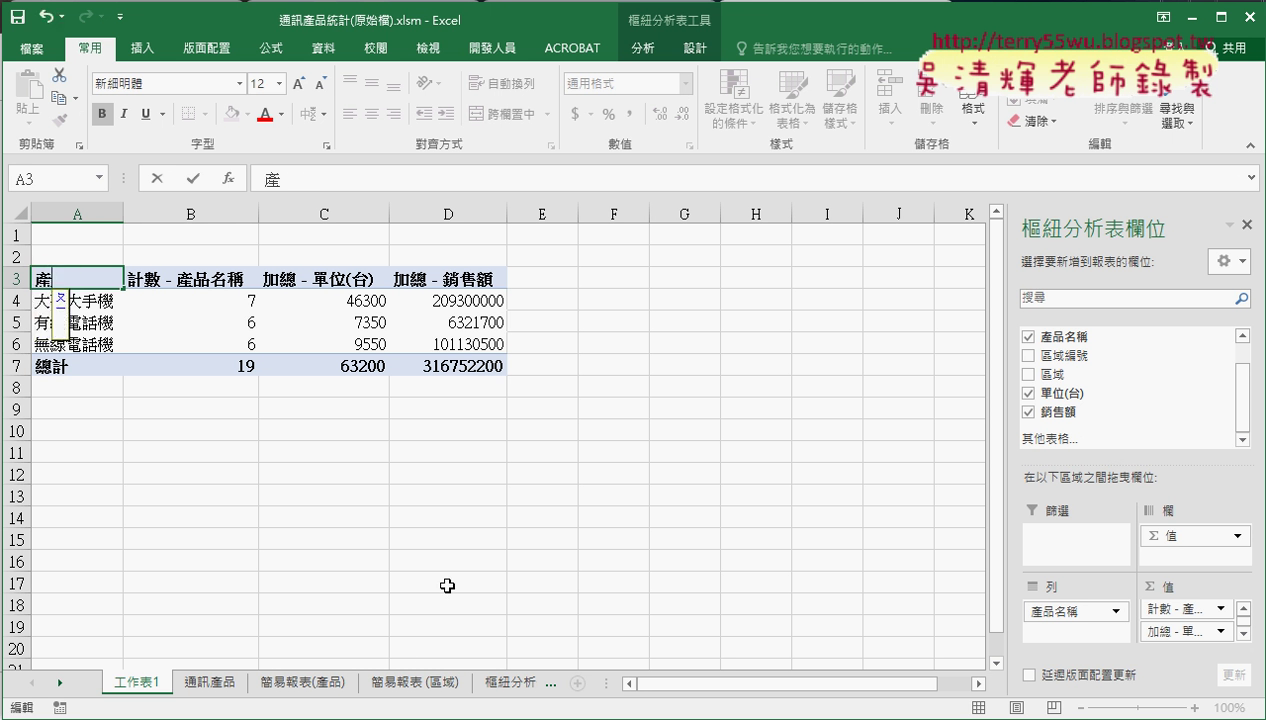
text(品名)
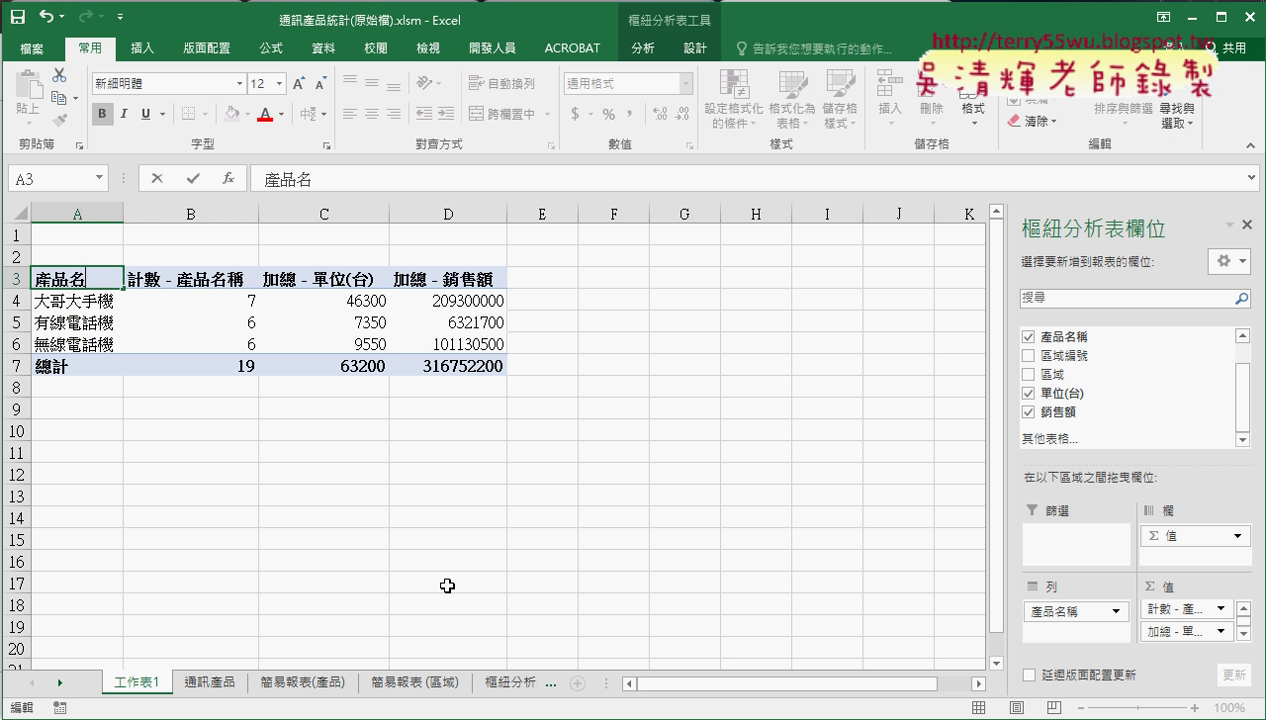
text(稱)
key(Return)
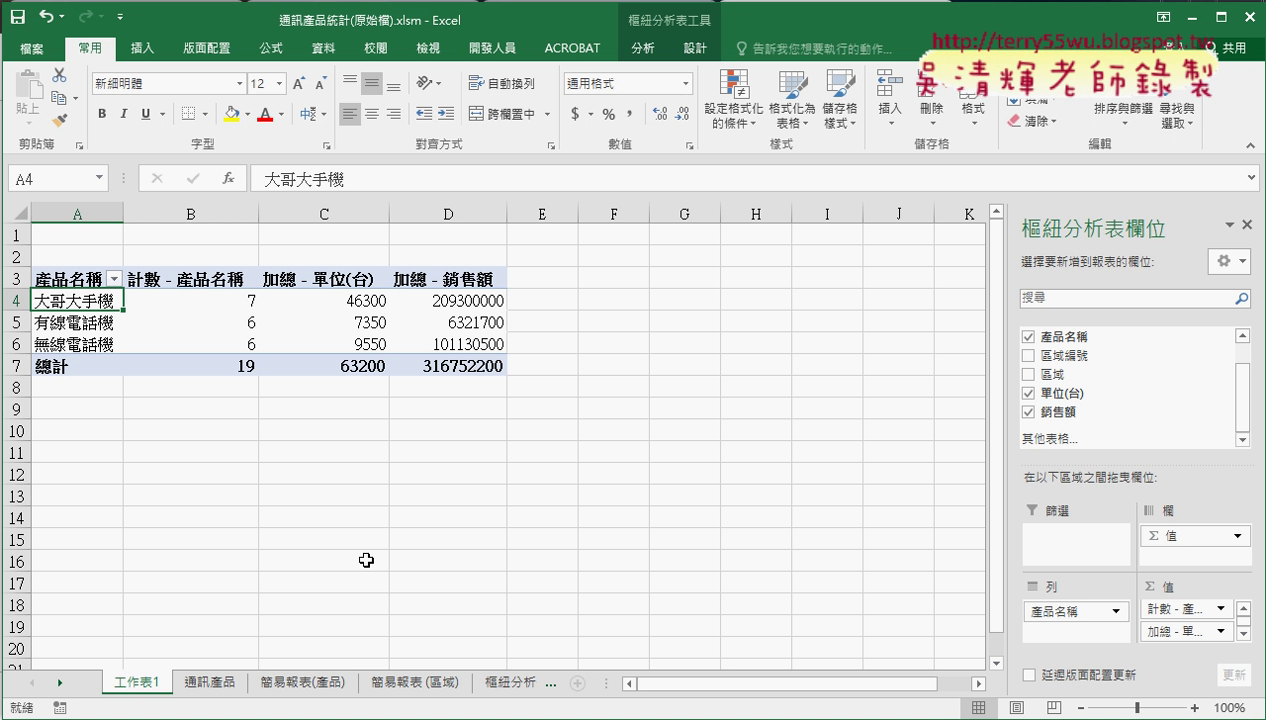
- Apply a green medium pivot table style to the product pivot
click(692, 52)
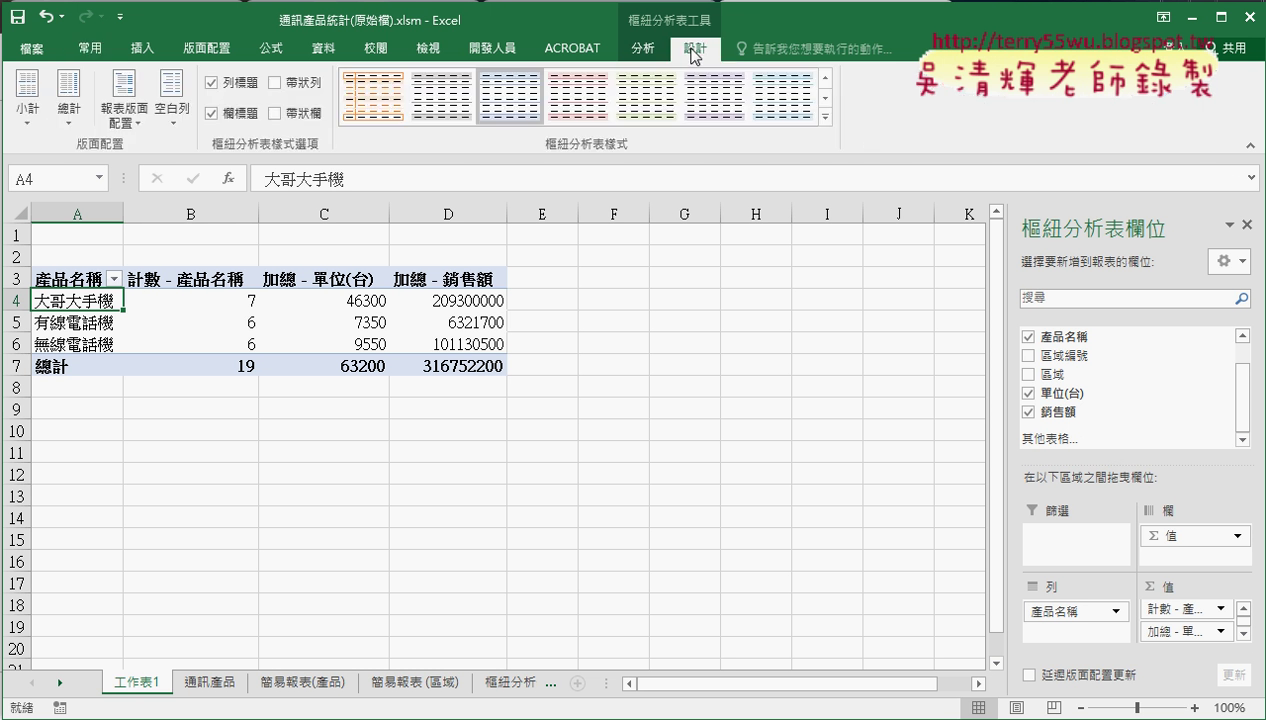
click(820, 127)
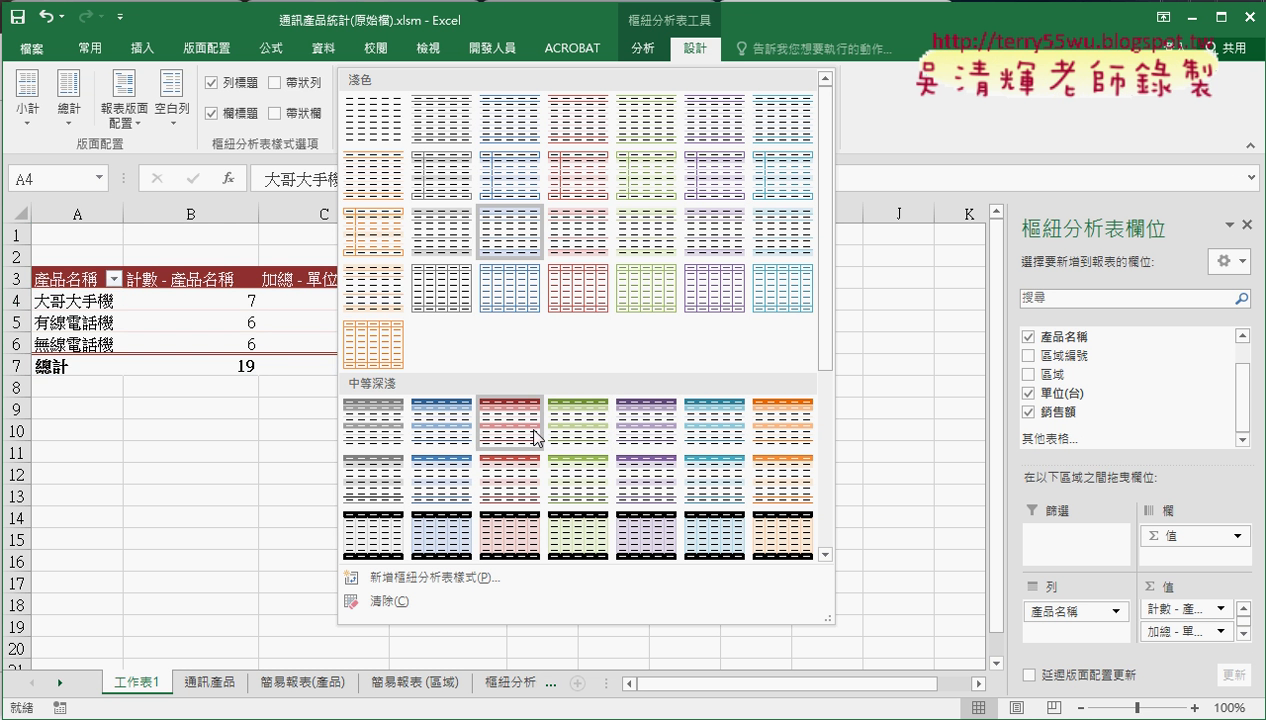
click(568, 424)
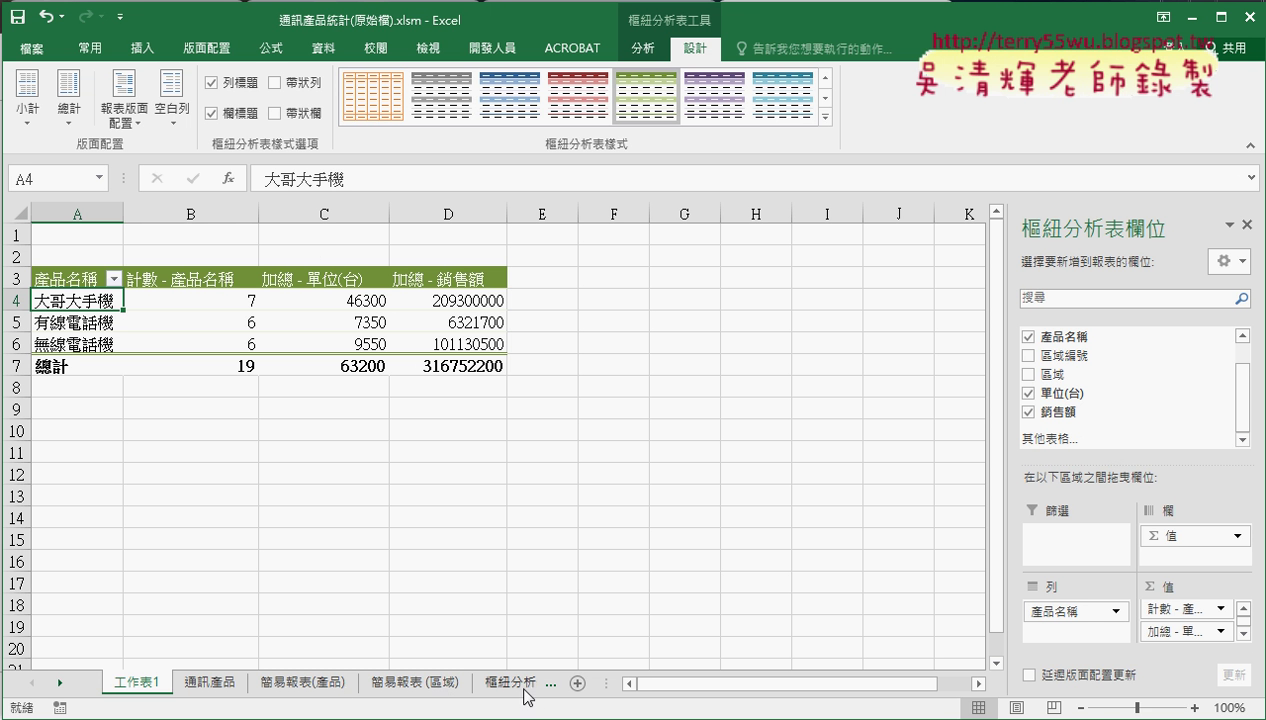
mouse_move(343, 350)
- Create a new pivot table from the 通訊產品 sales data on a new sheet
click(300, 688)
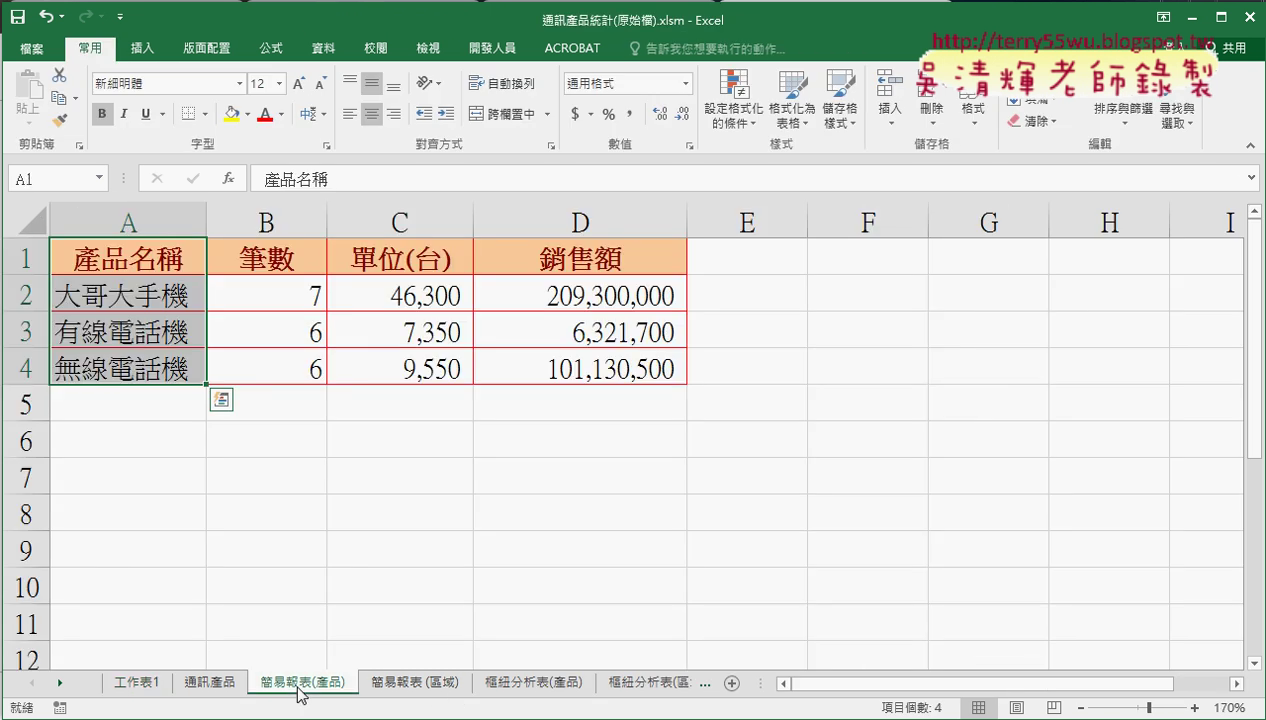
click(418, 686)
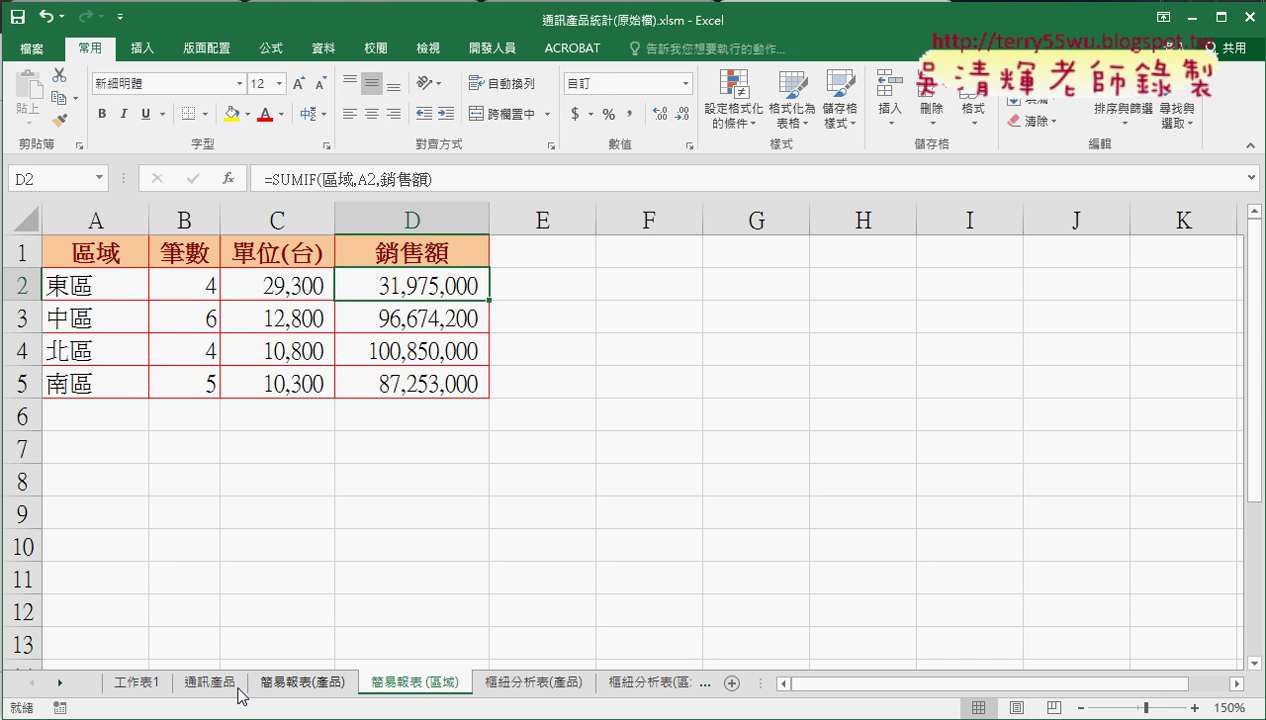
click(137, 688)
click(200, 690)
click(276, 441)
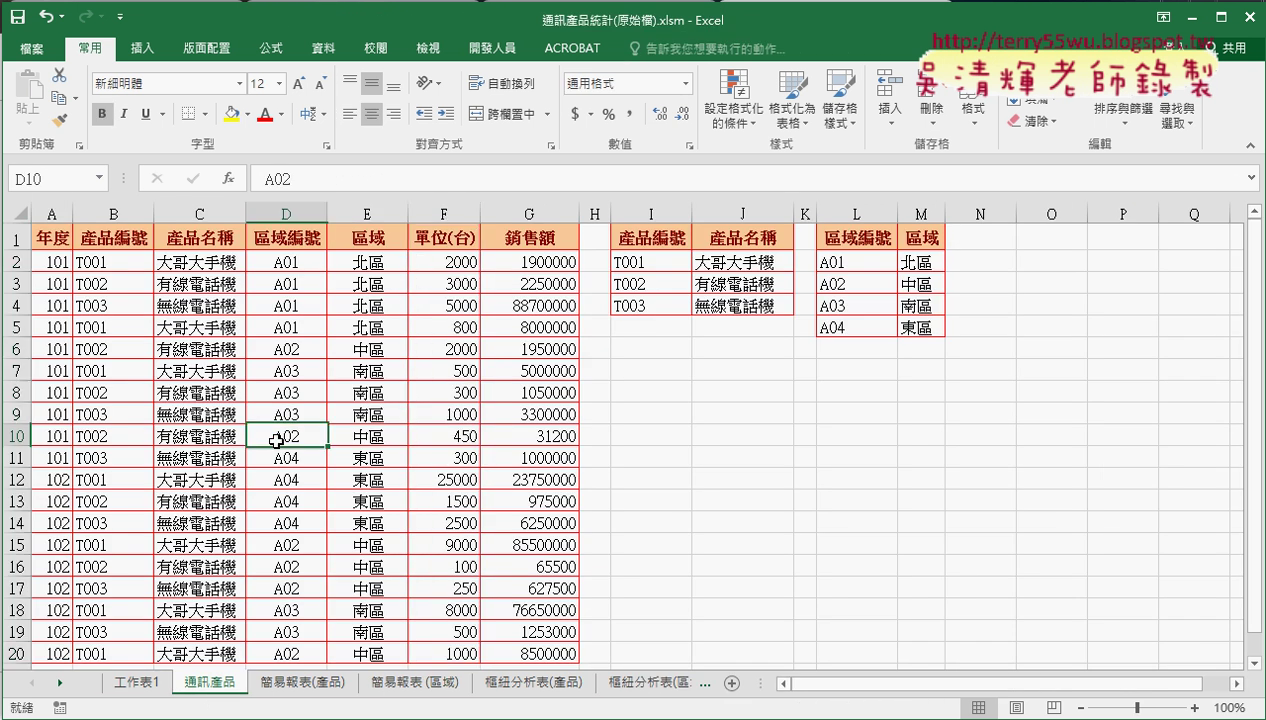
click(143, 50)
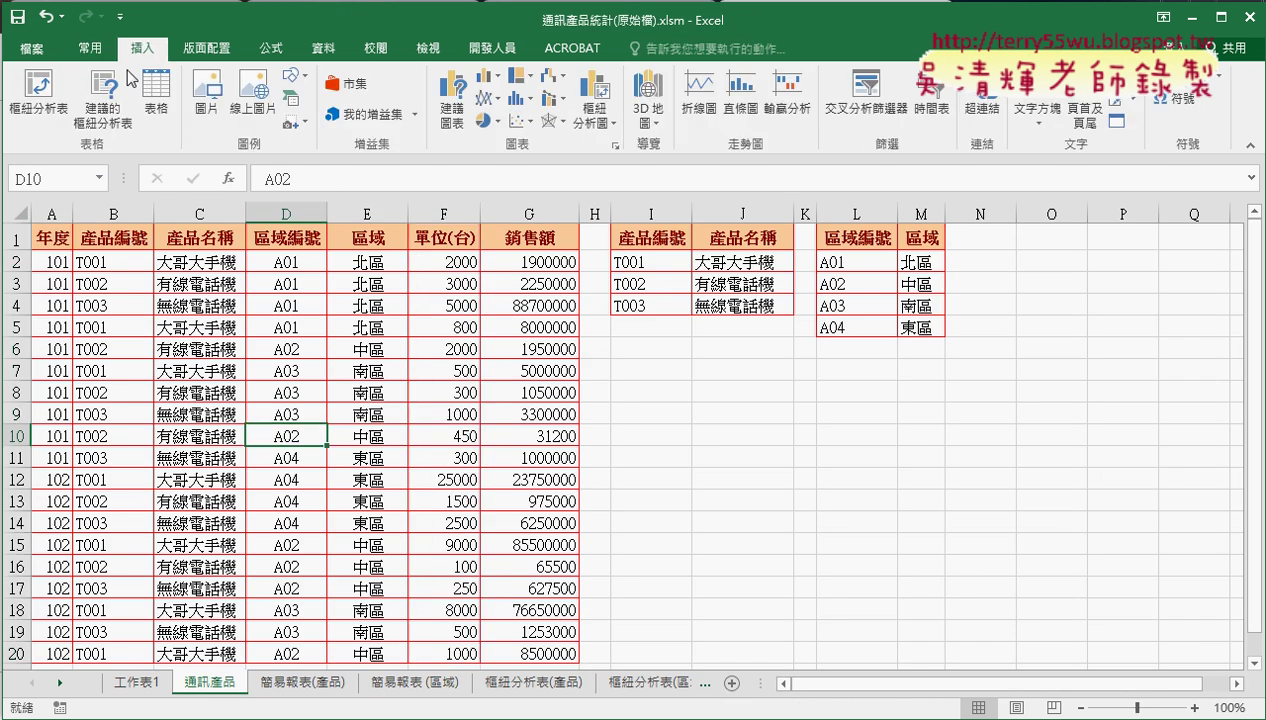
click(30, 97)
click(802, 548)
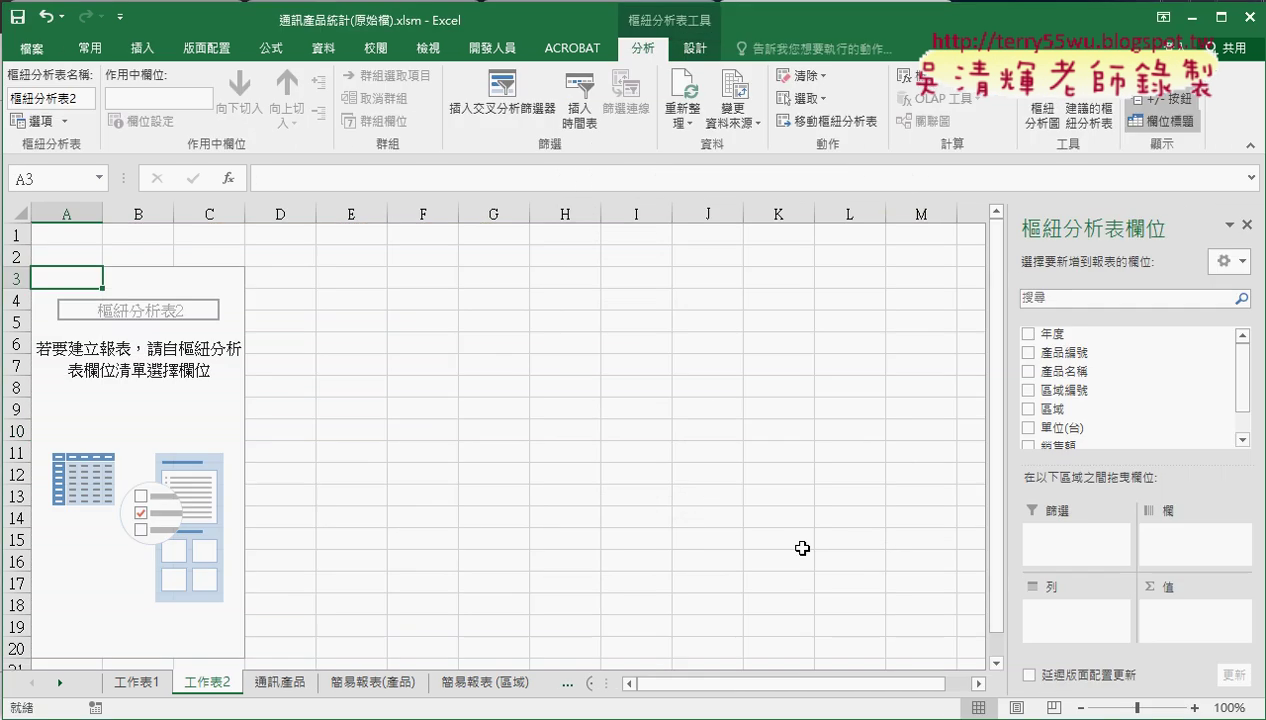
- Place 區域 in rows, with its count plus 單位(台) and 銷售額 sums in Values
drag(1050, 408, 1045, 616)
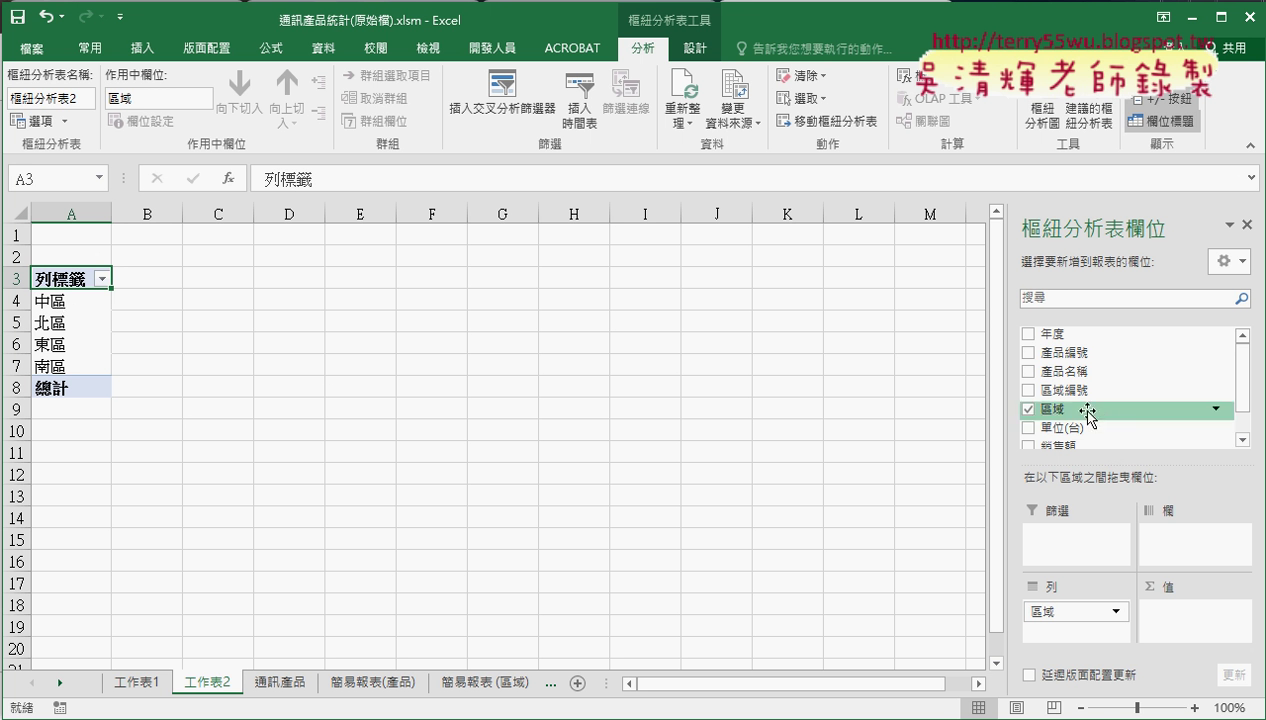
drag(1060, 408, 1172, 614)
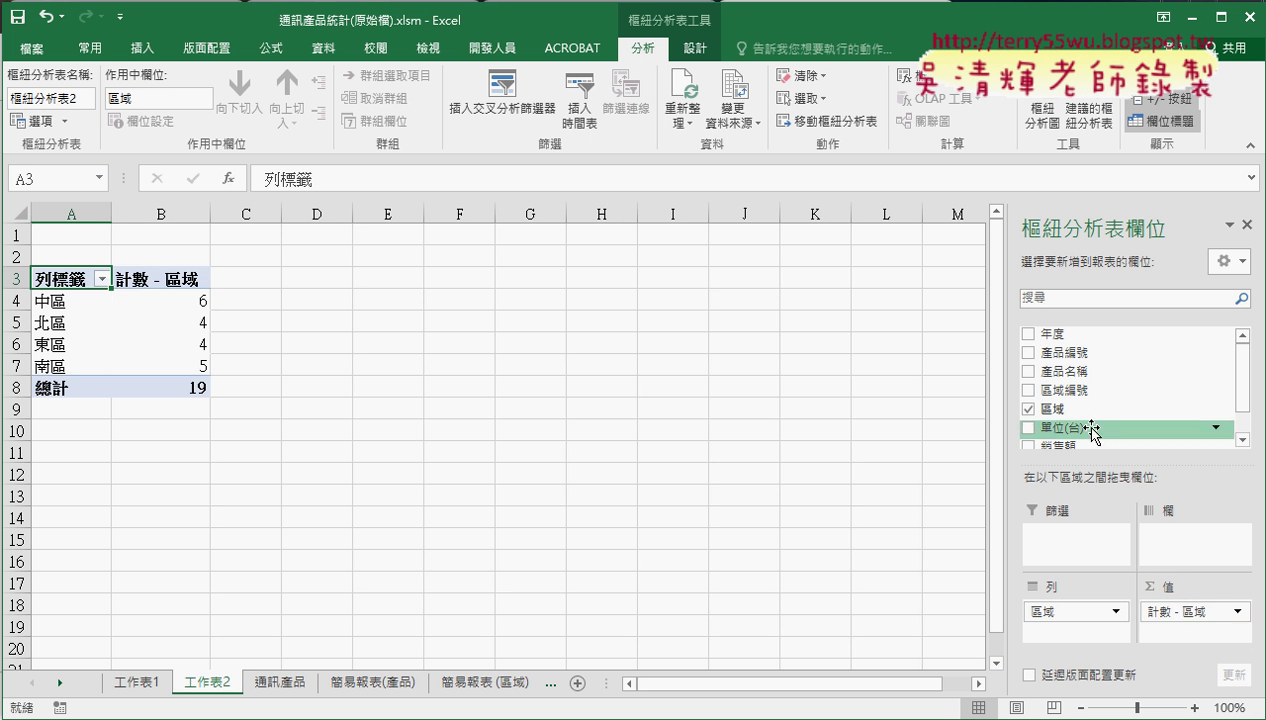
drag(1060, 427, 1170, 614)
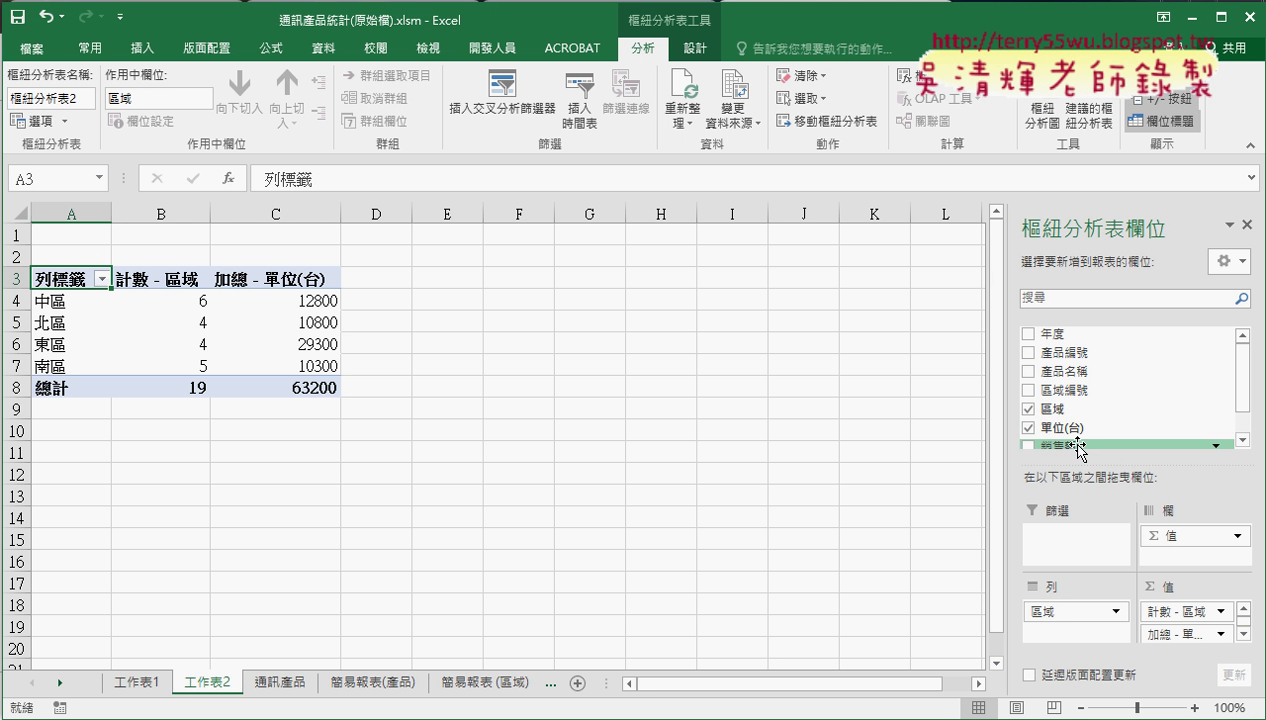
drag(1078, 450, 1177, 640)
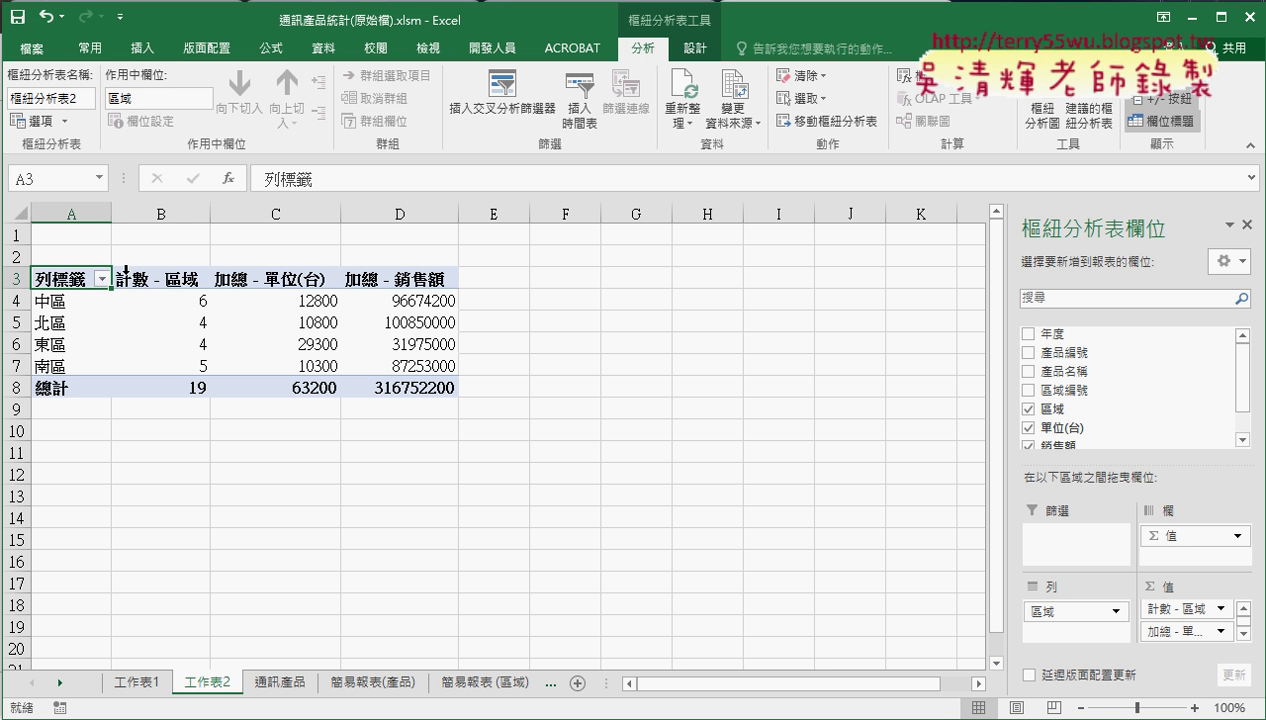
double_click(80, 278)
- Change the region pivot's row header in A3 to 區域
drag(84, 278, 14, 265)
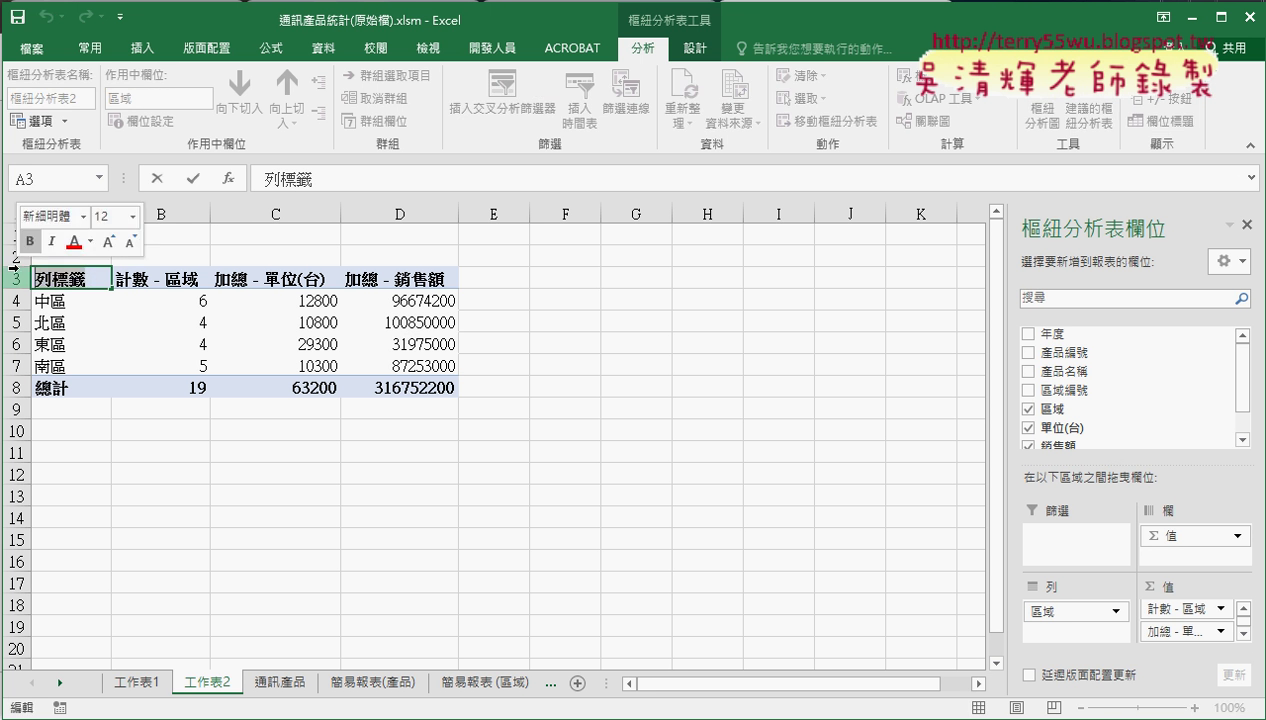
text(區域)
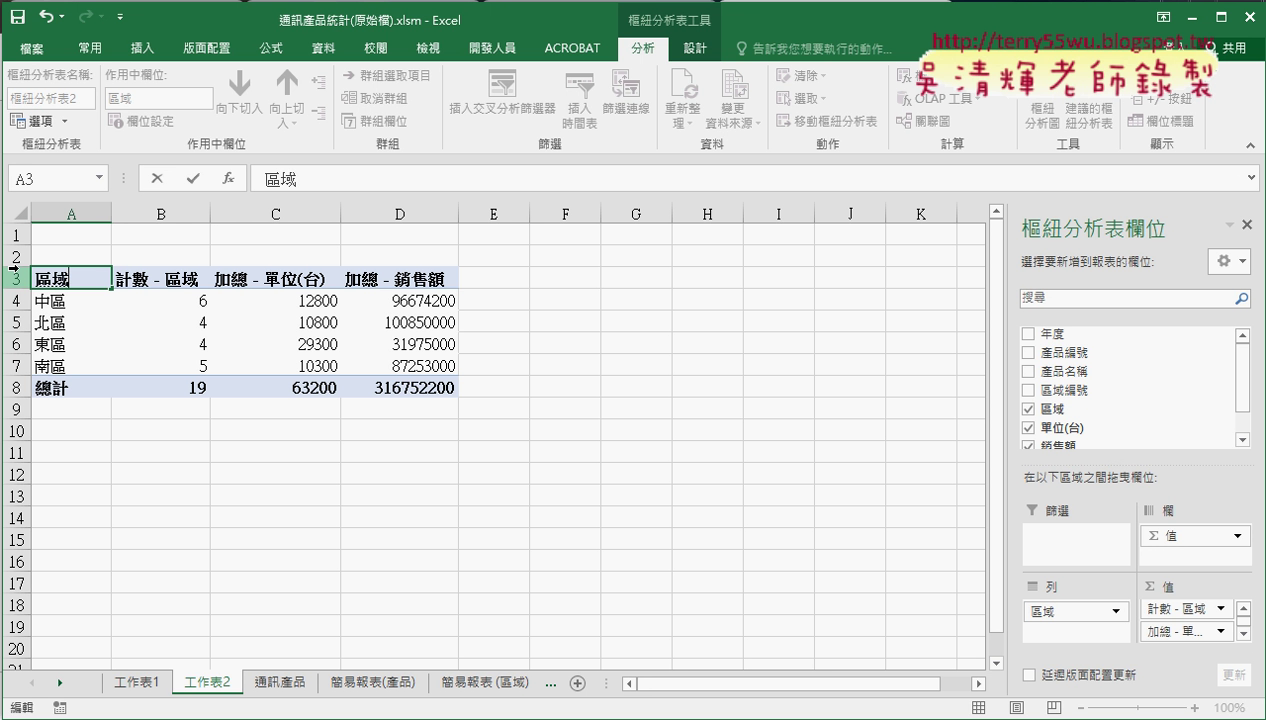
key(Return)
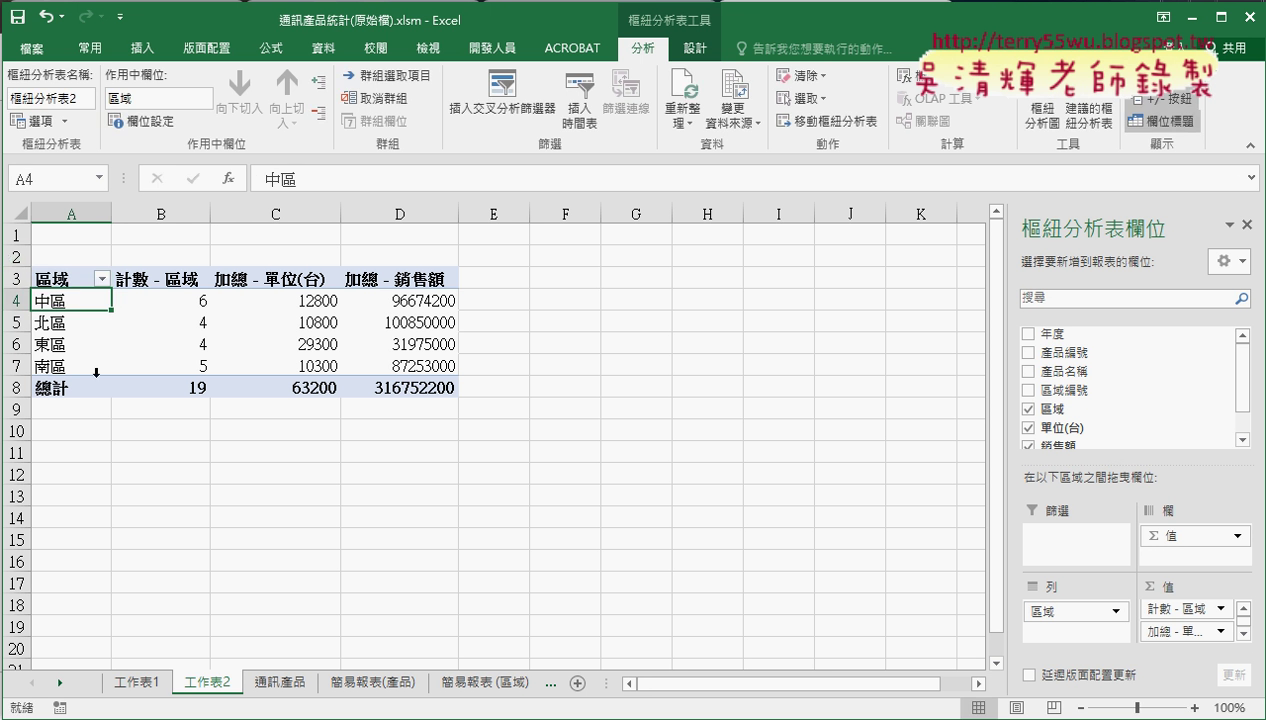
- Apply a purple medium pivot table style to the region pivot
click(695, 47)
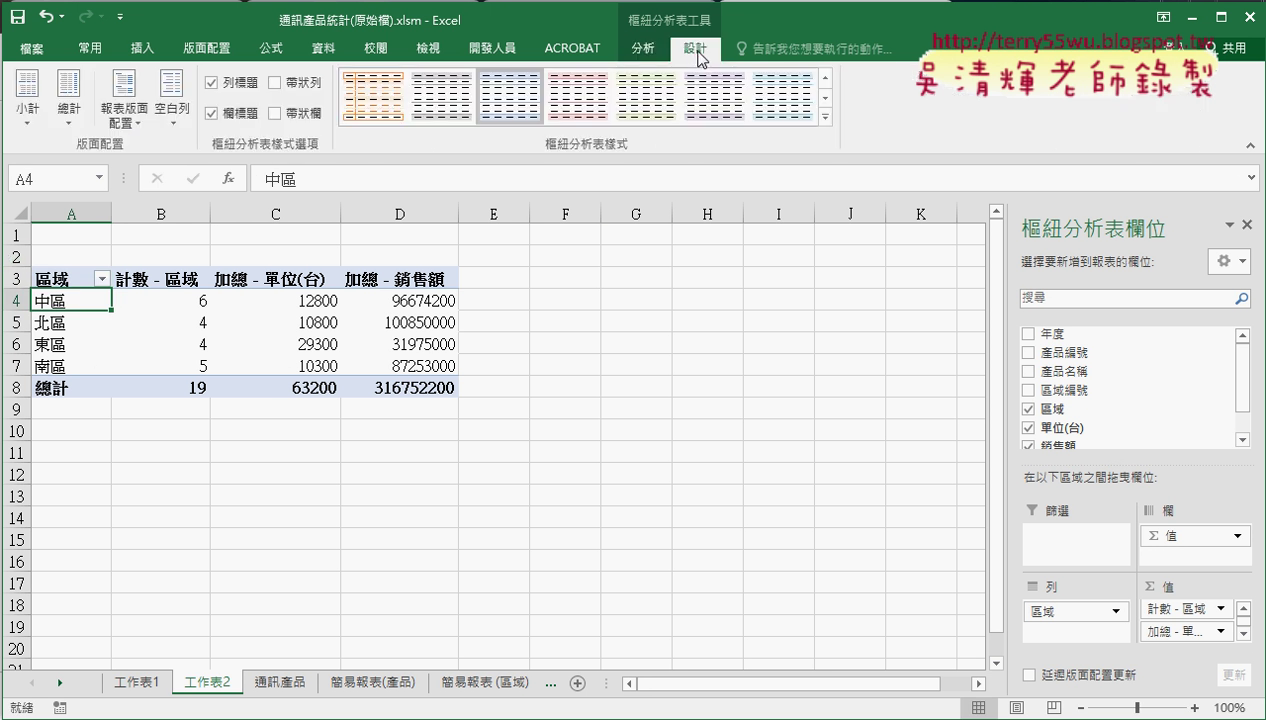
click(826, 127)
click(630, 432)
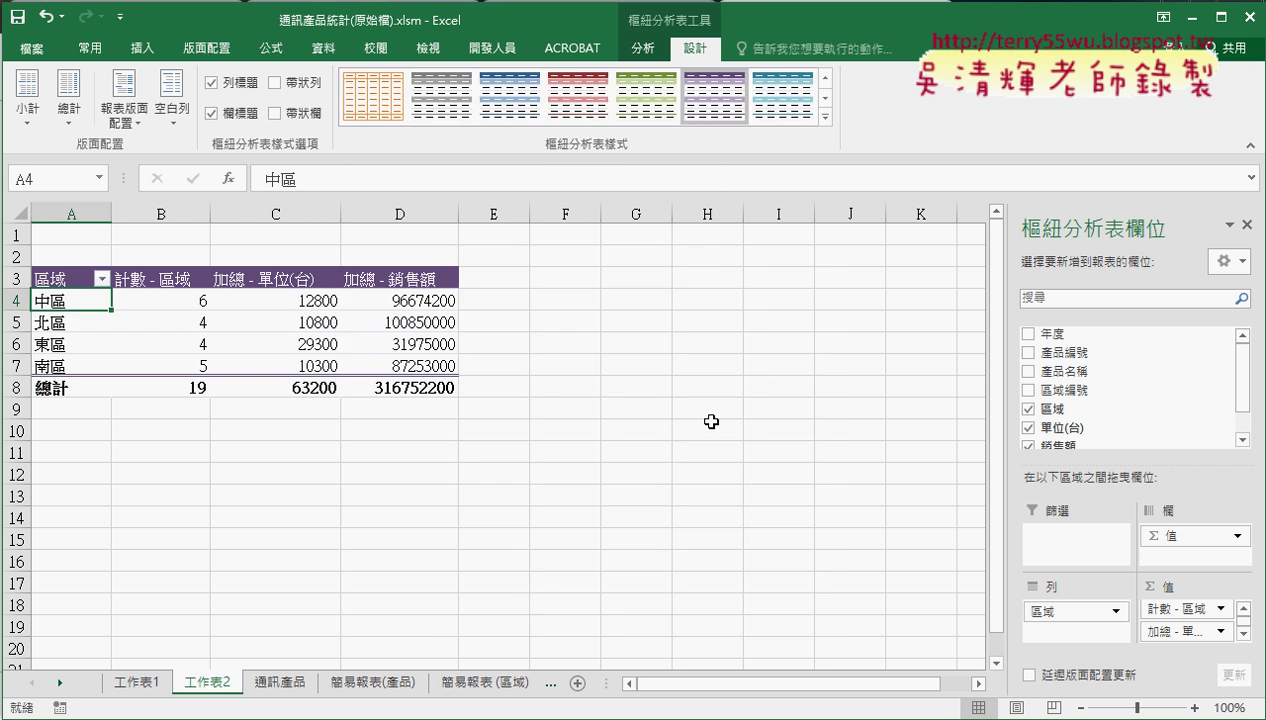
- Compare the two pivots, then view the 樞紐分析表(產品) and 樞紐分析表(區域) sheets
click(134, 682)
click(222, 690)
click(140, 684)
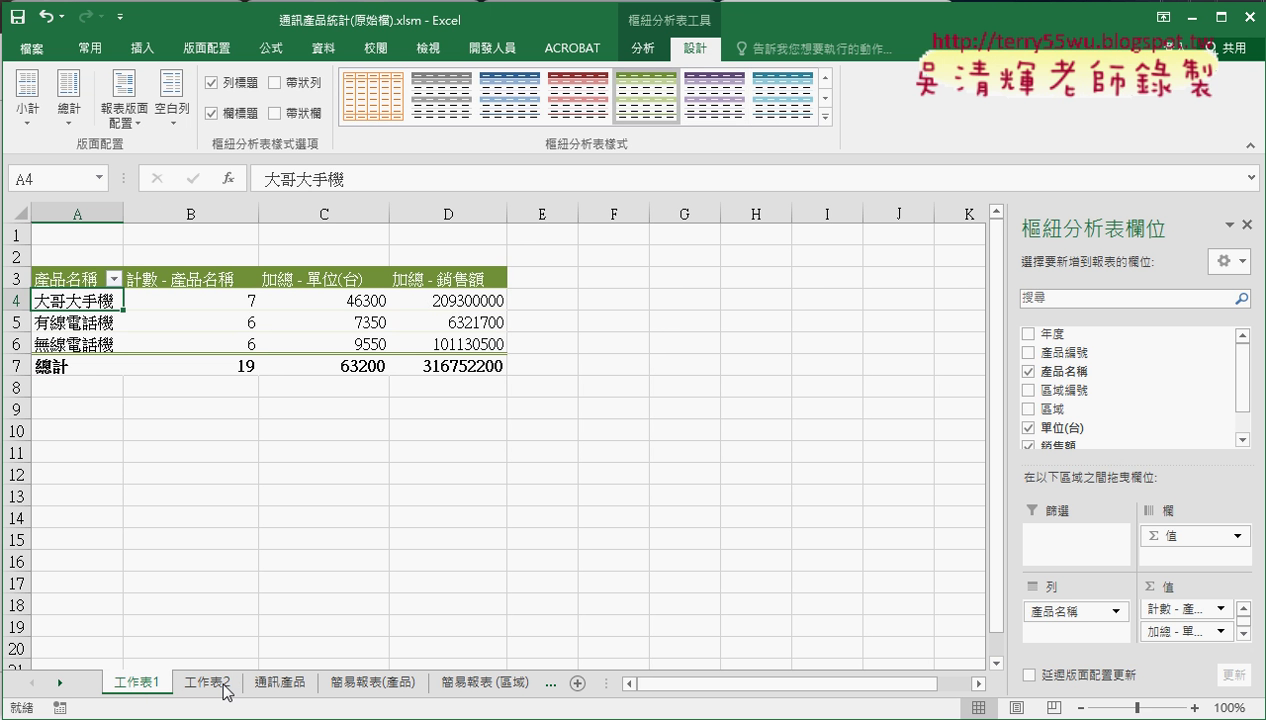
drag(606, 686, 757, 686)
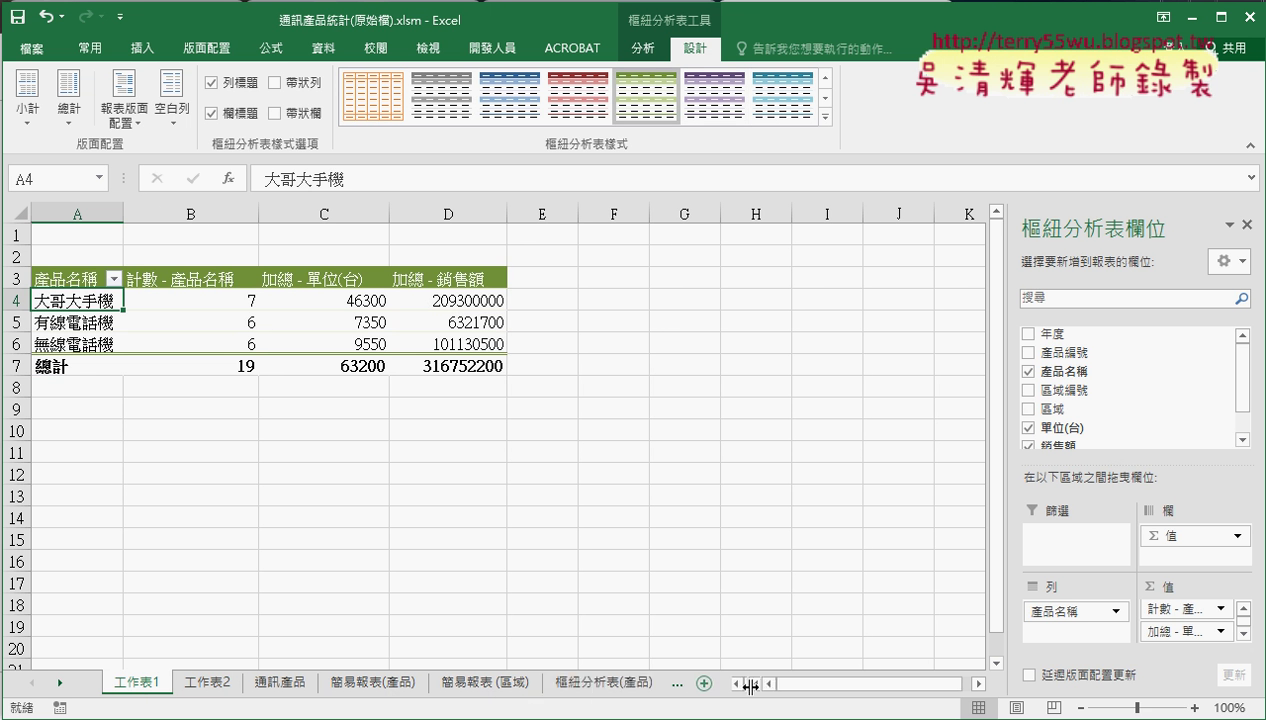
click(632, 686)
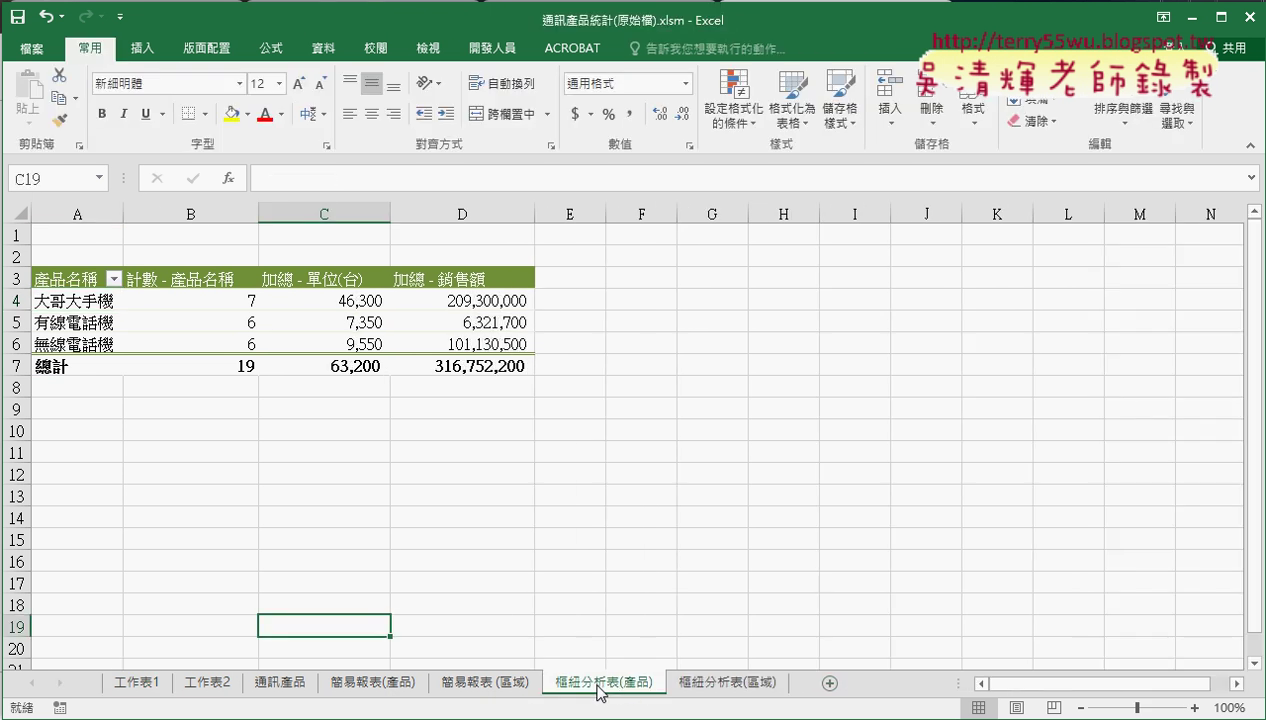
click(716, 690)
click(630, 690)
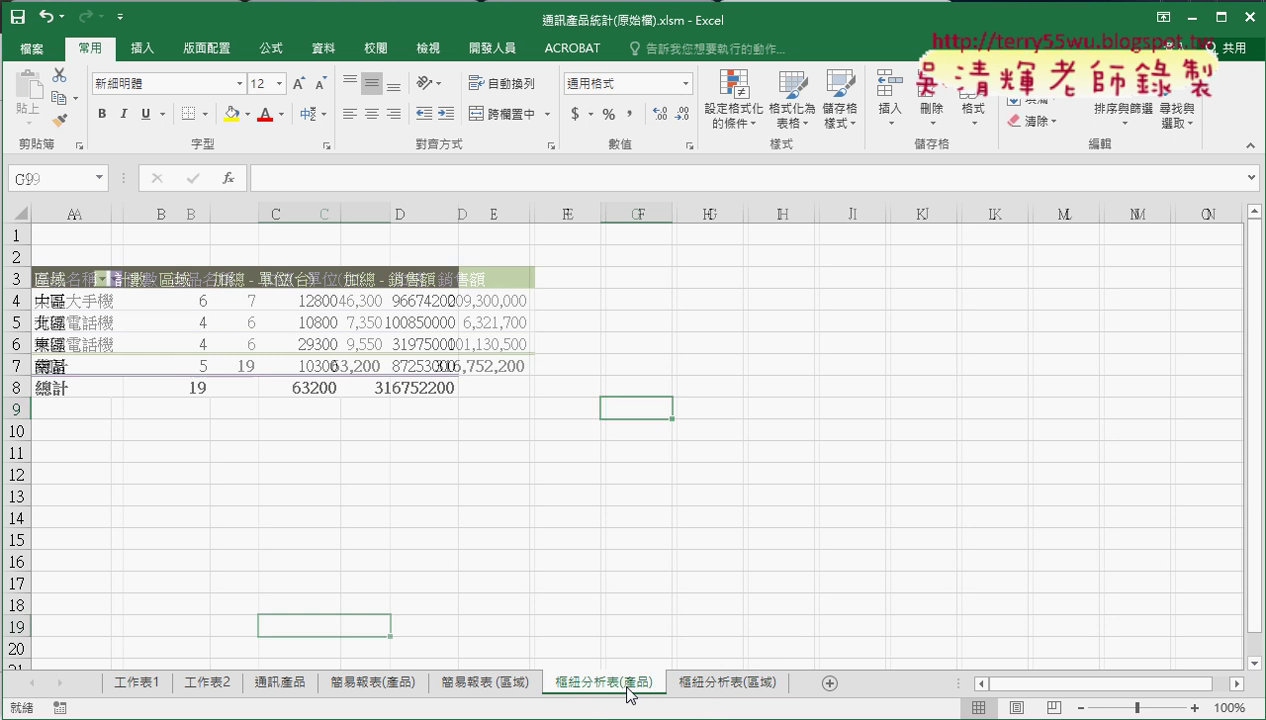
- Remove the practice sheets 工作表2 and 工作表1 from the workbook, confirming each deletion
click(718, 686)
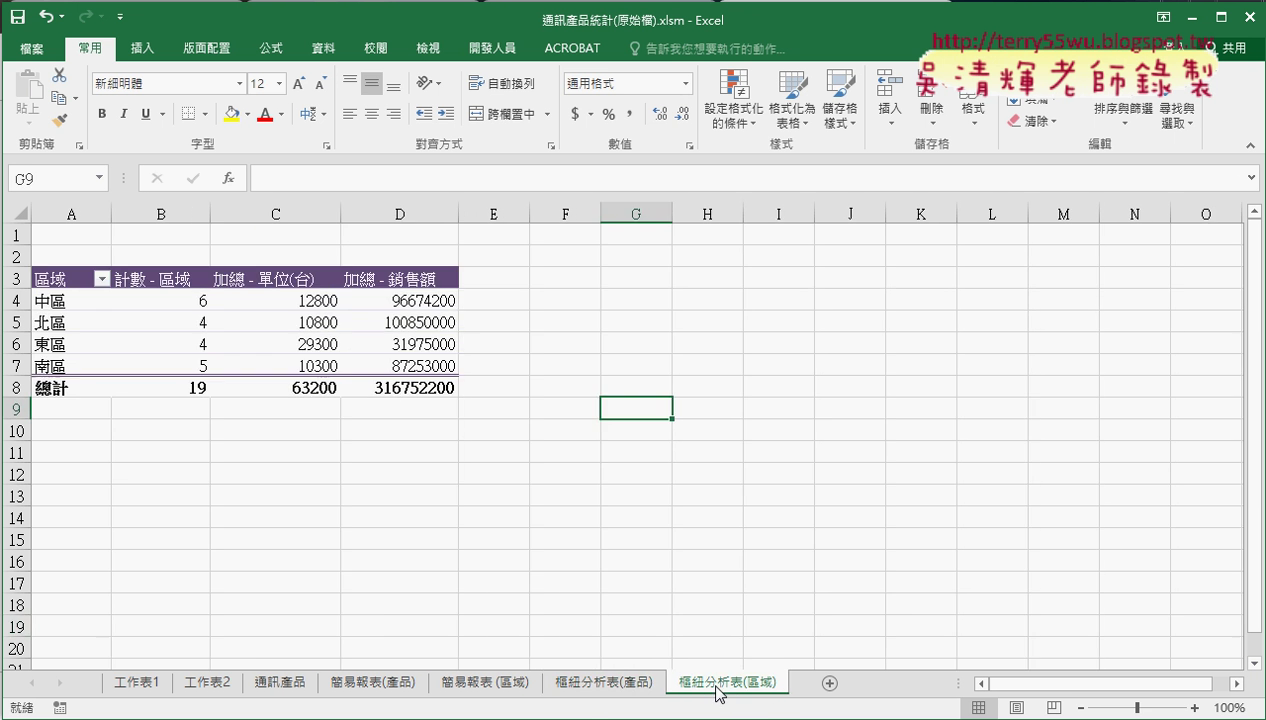
right_click(213, 688)
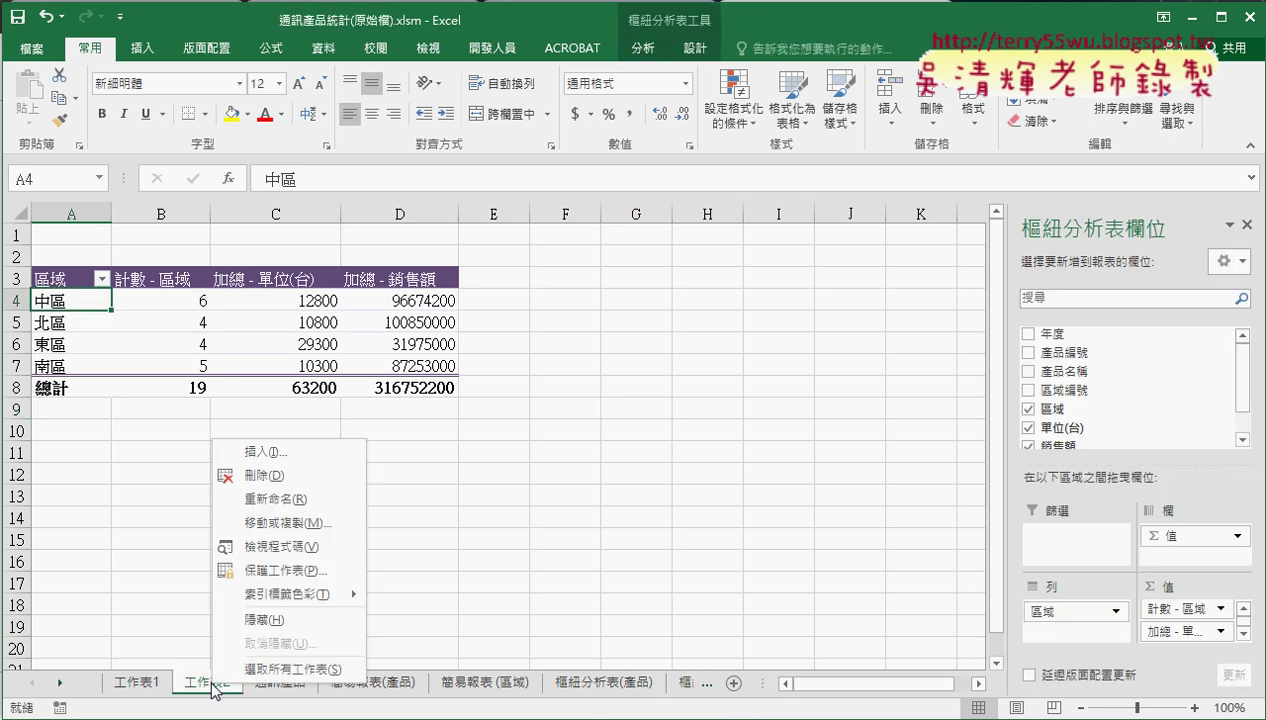
click(277, 475)
click(590, 428)
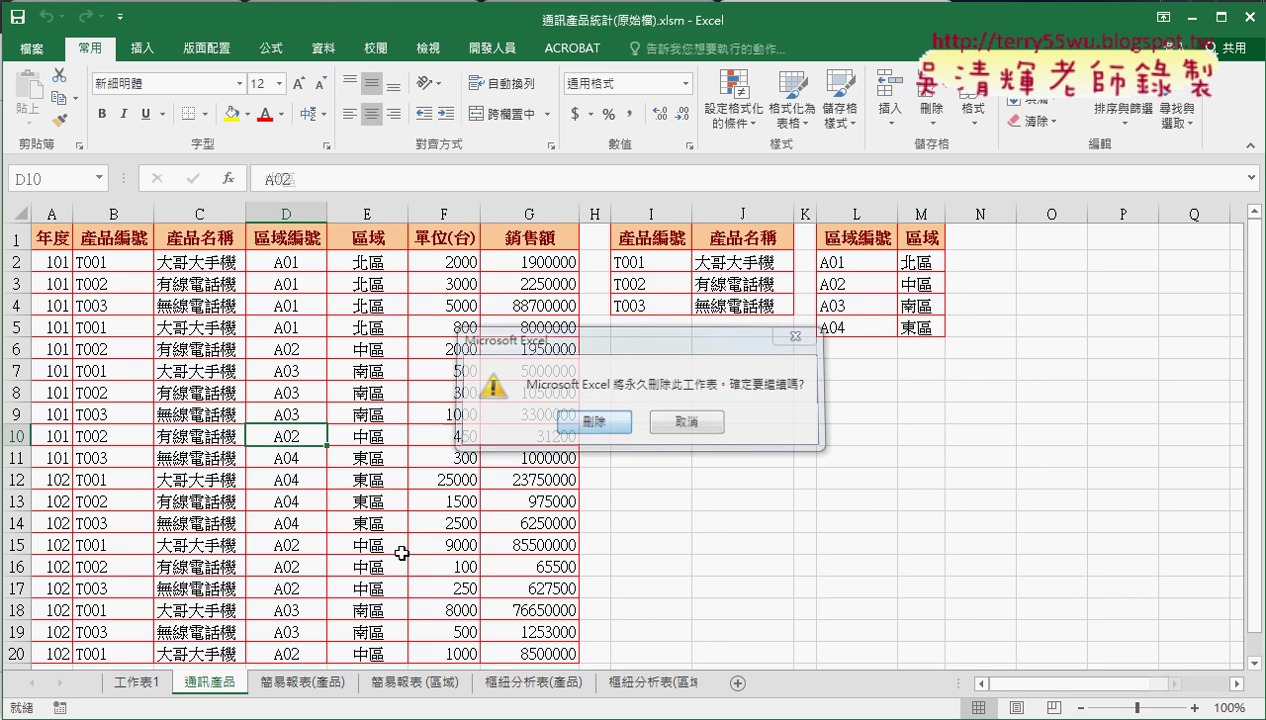
right_click(148, 690)
click(205, 478)
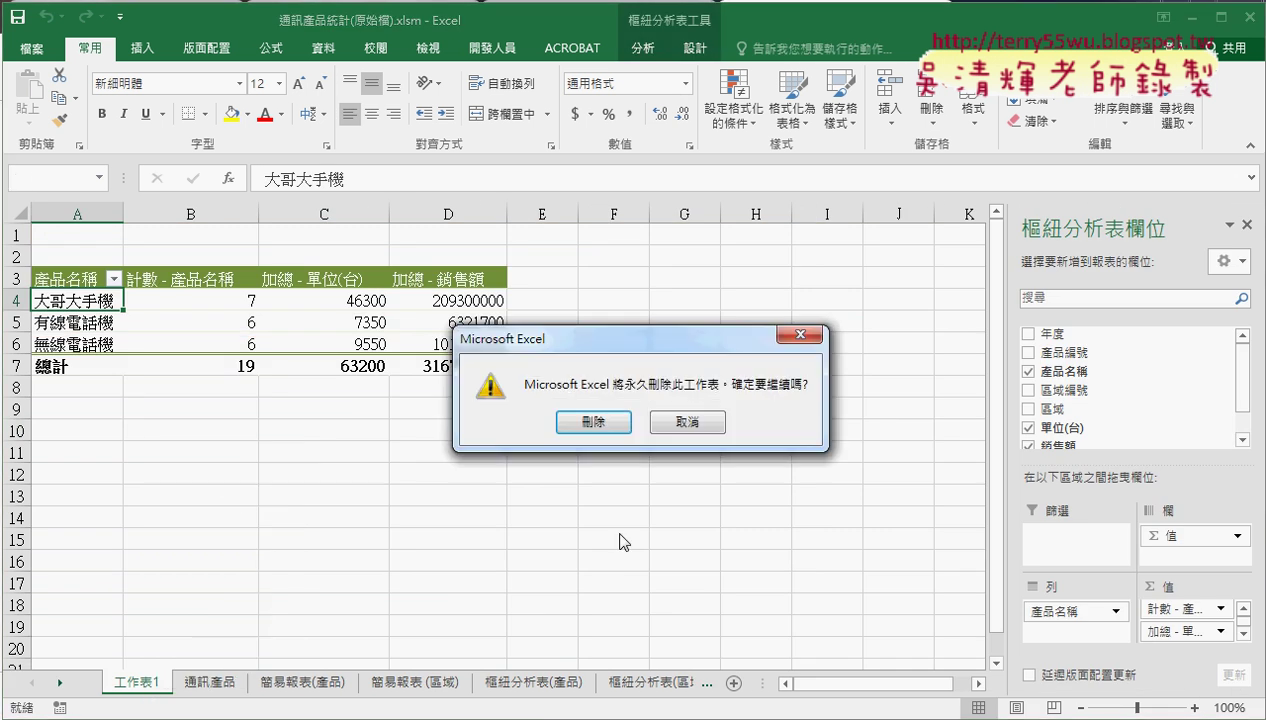
click(590, 421)
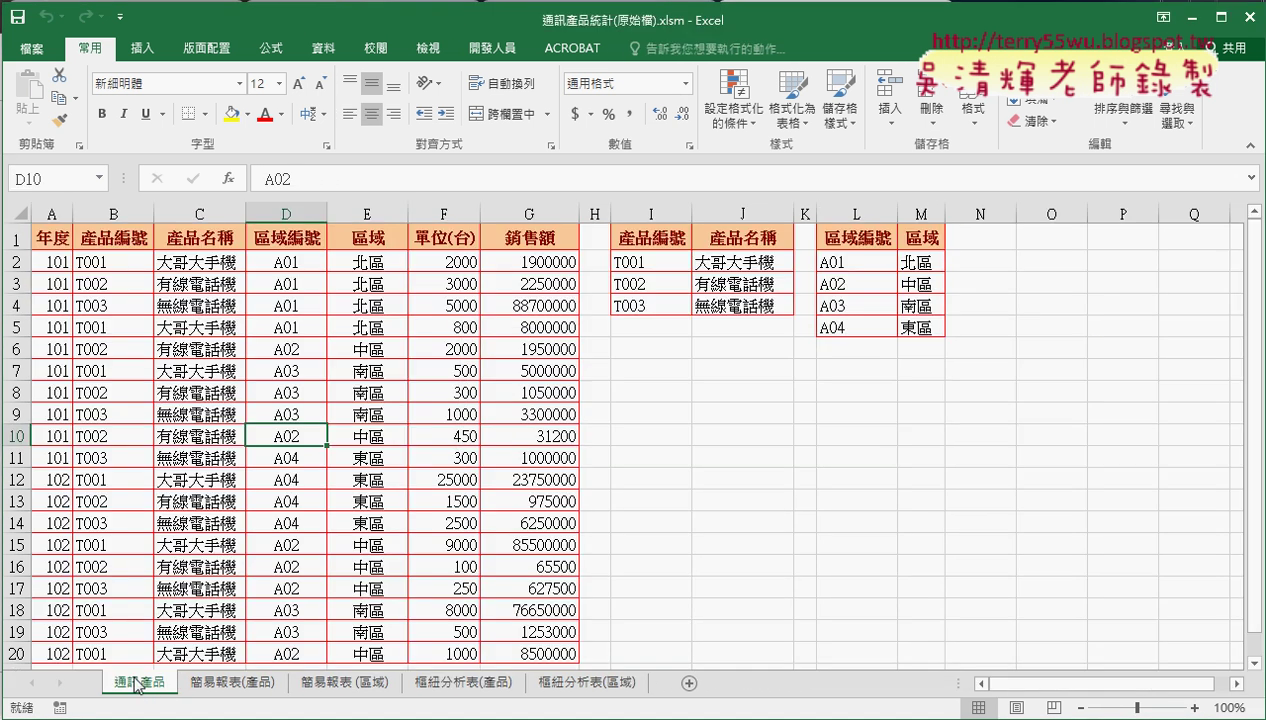
- Review the remaining report and pivot sheets, then return to the 通訊產品 data sheet
click(220, 690)
click(390, 688)
click(452, 688)
click(610, 688)
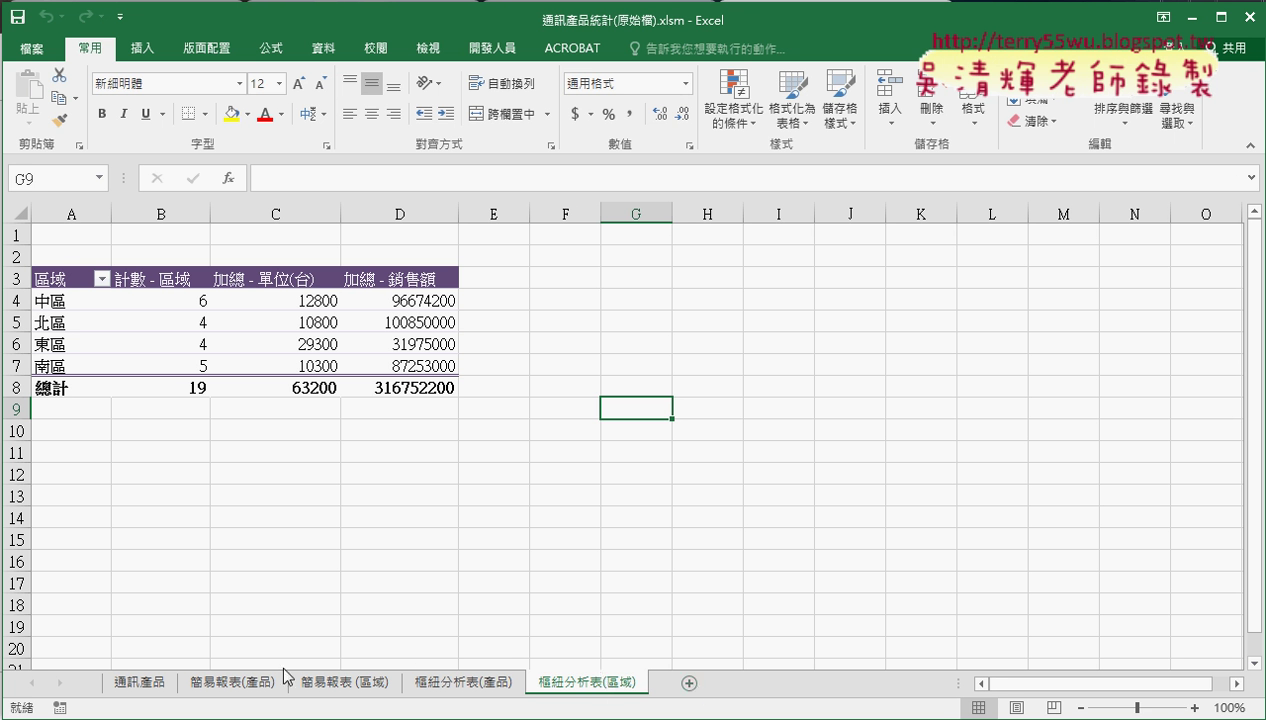
click(139, 686)
mouse_move(148, 718)
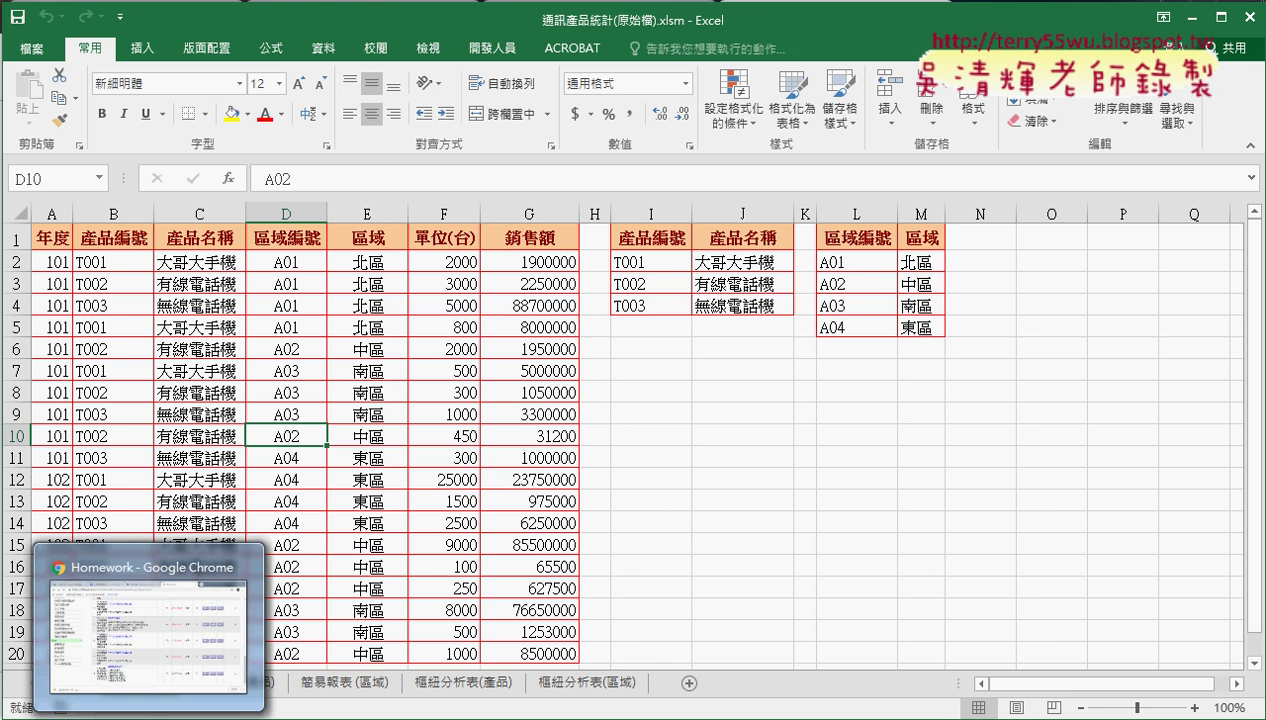
click(148, 630)
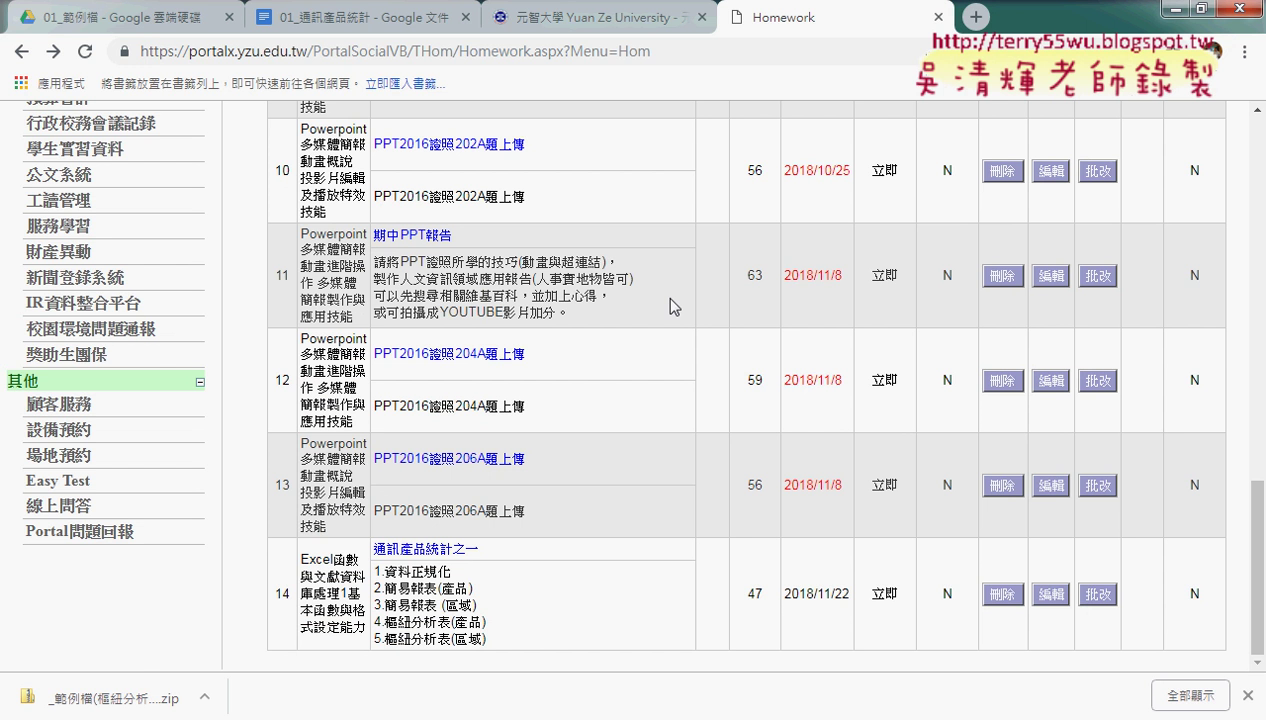
click(345, 17)
scroll(578, 325, down, 10)
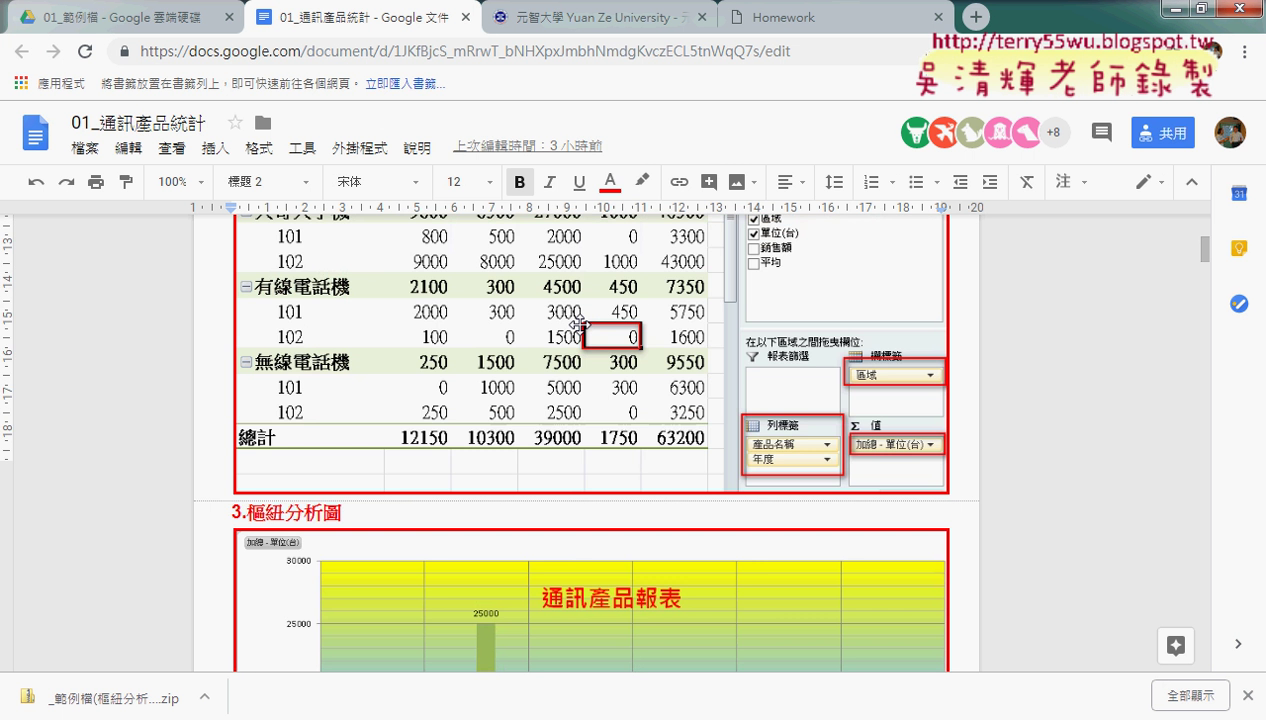
scroll(580, 325, up, 3)
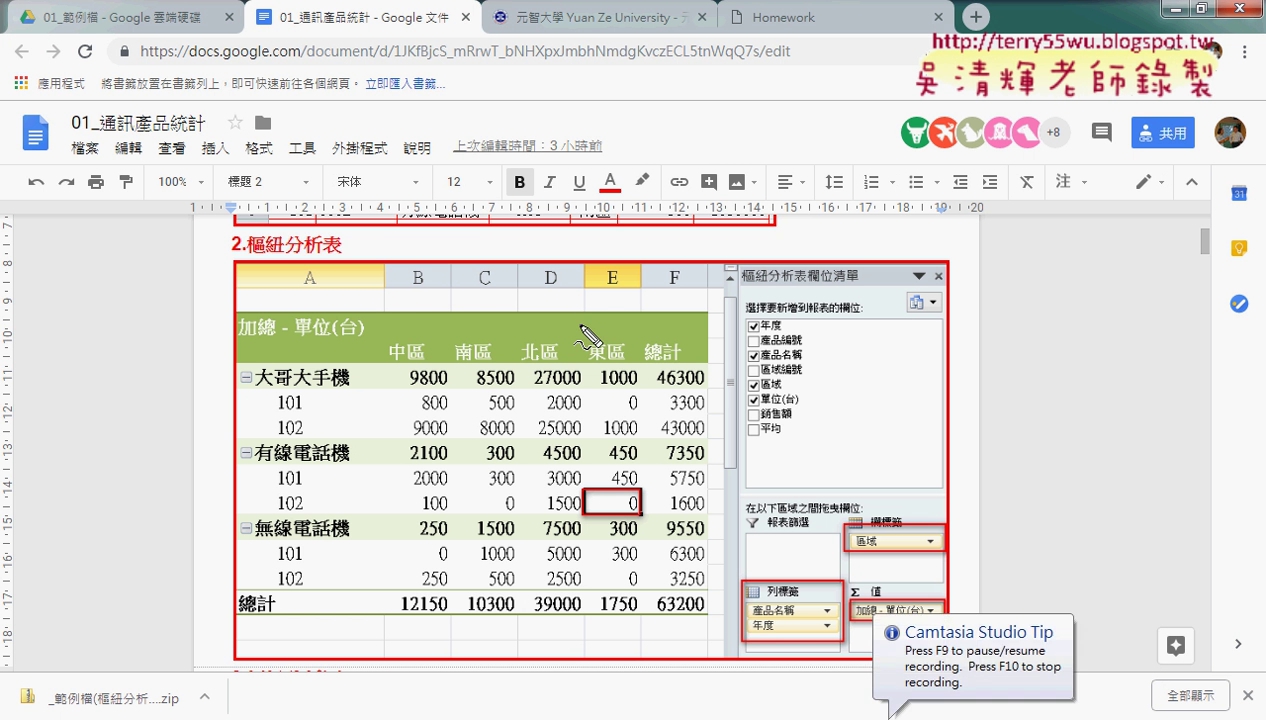
drag(335, 393, 355, 383)
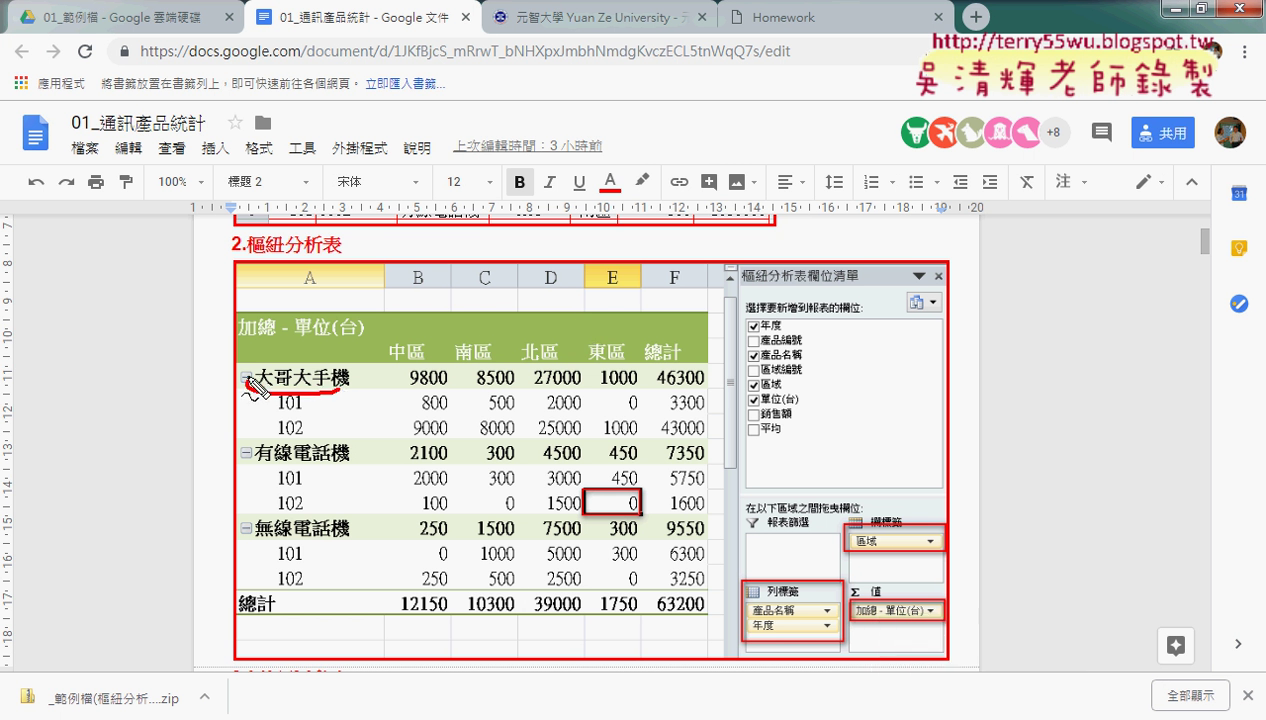
mouse_move(330, 464)
mouse_down()
mouse_move(297, 470)
mouse_move(355, 466)
mouse_up()
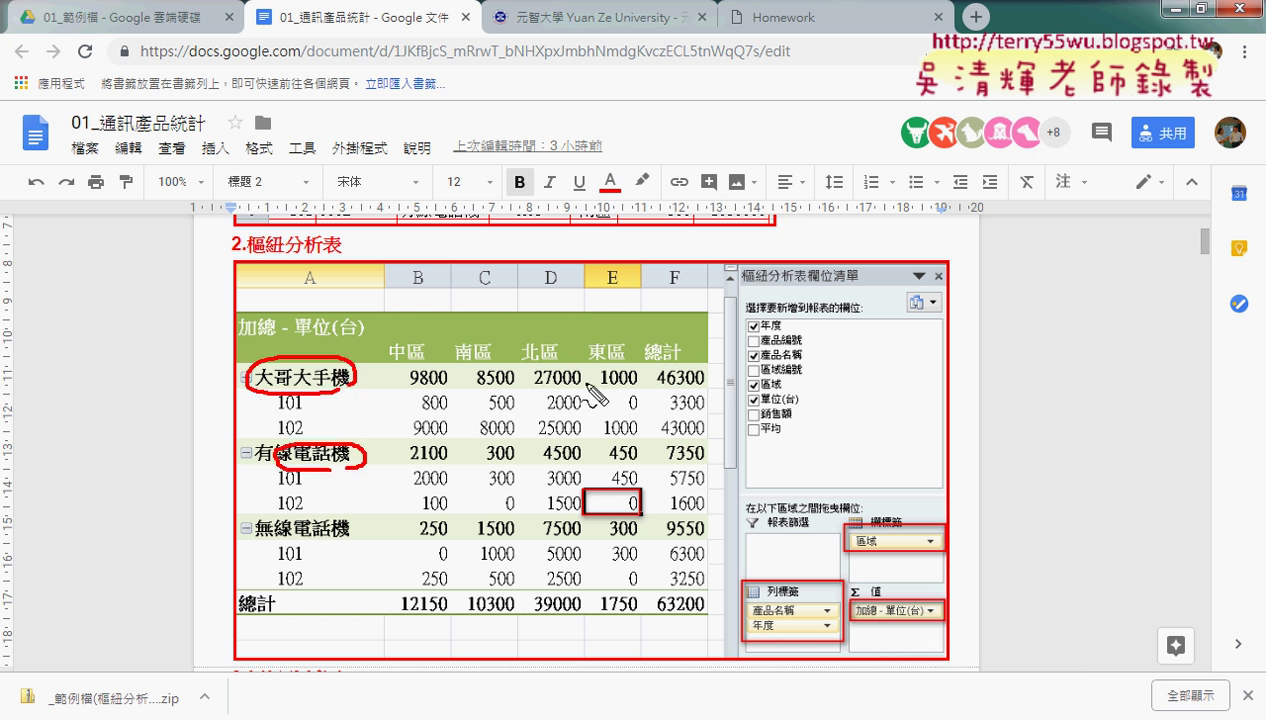
mouse_move(520, 369)
mouse_down()
mouse_move(391, 368)
mouse_move(560, 368)
mouse_up()
drag(285, 393, 284, 437)
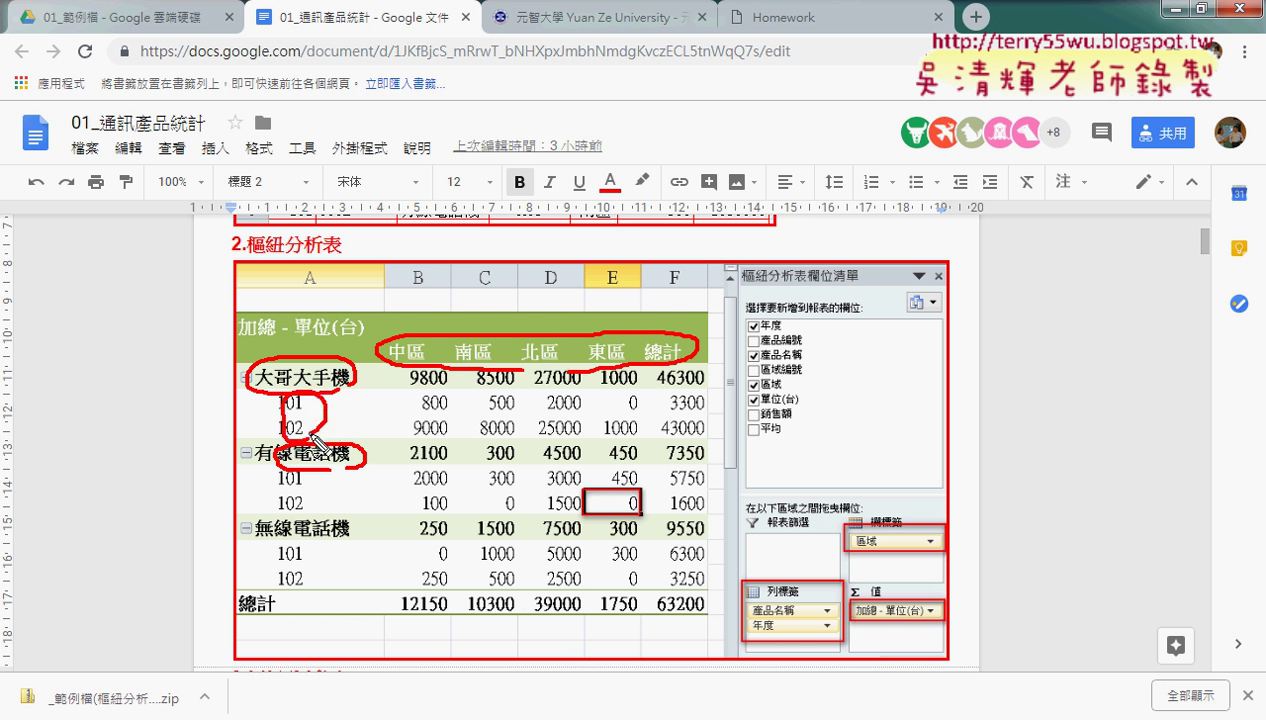
drag(376, 374, 390, 580)
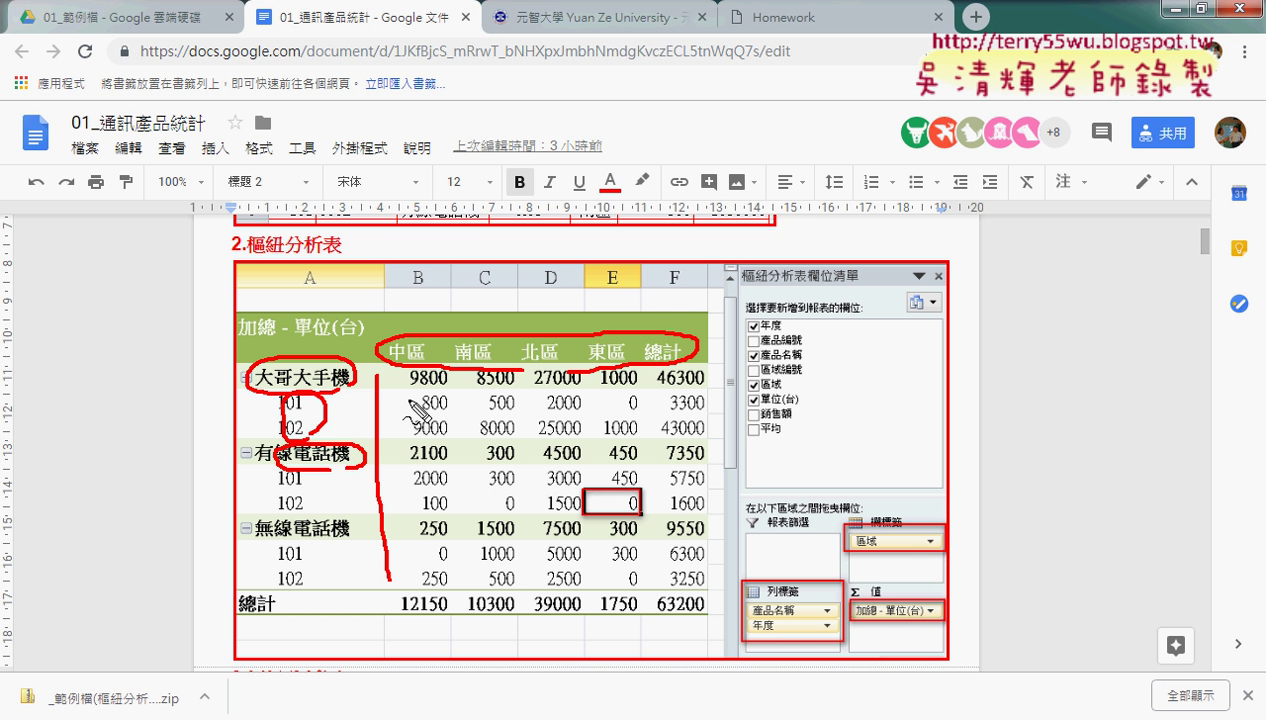
mouse_move(413, 372)
mouse_down()
mouse_move(717, 590)
mouse_move(432, 586)
mouse_up()
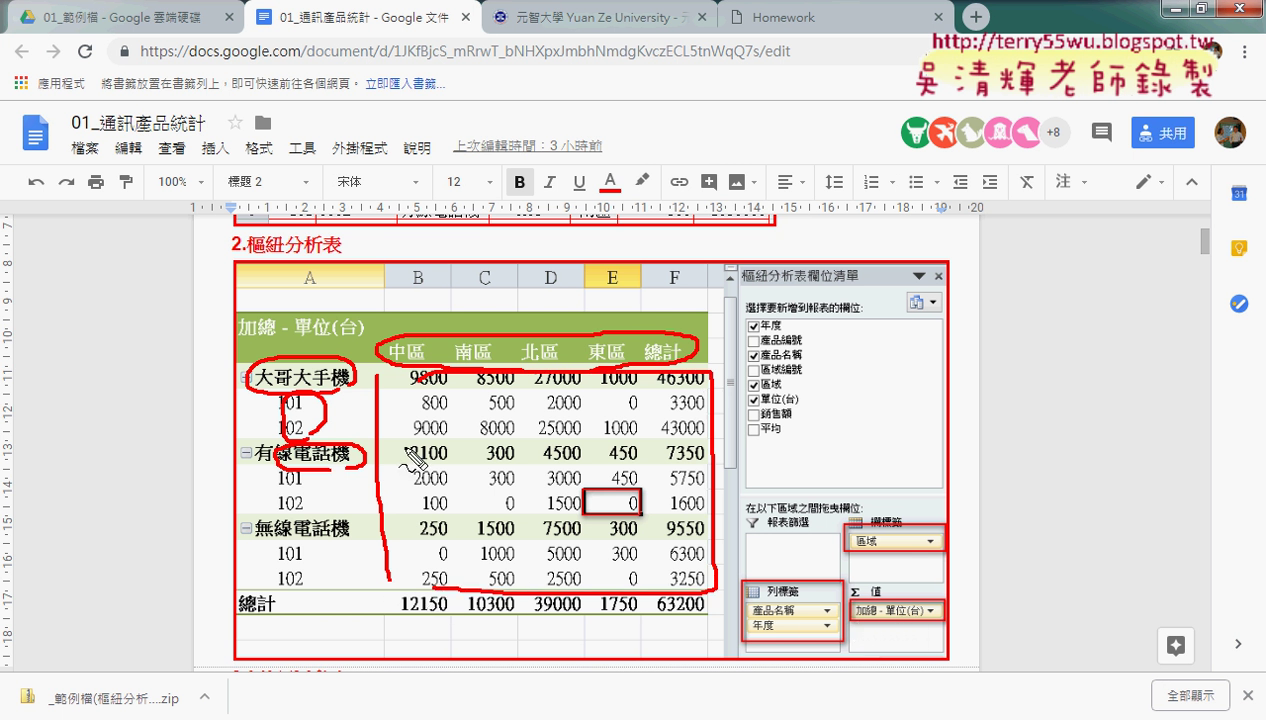
key(Escape)
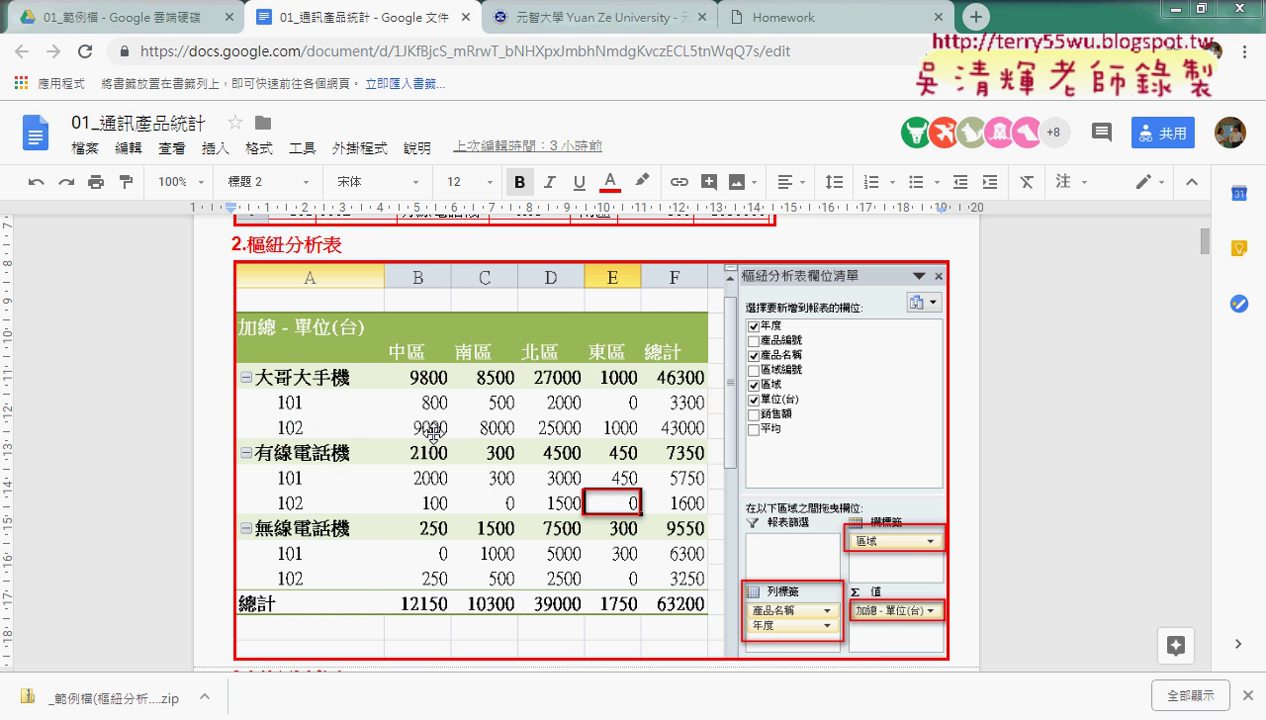
scroll(443, 408, down, 2)
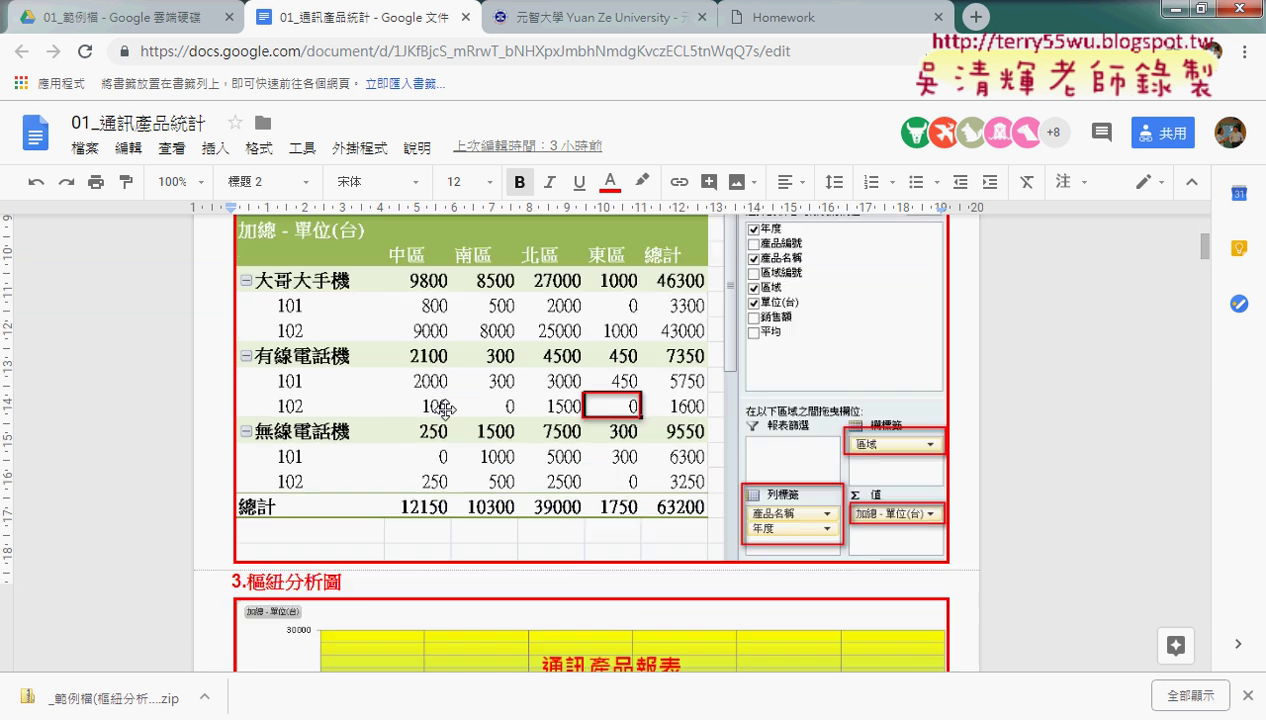
scroll(443, 400, down, 2)
scroll(440, 385, down, 1)
scroll(352, 397, down, 1)
click(358, 381)
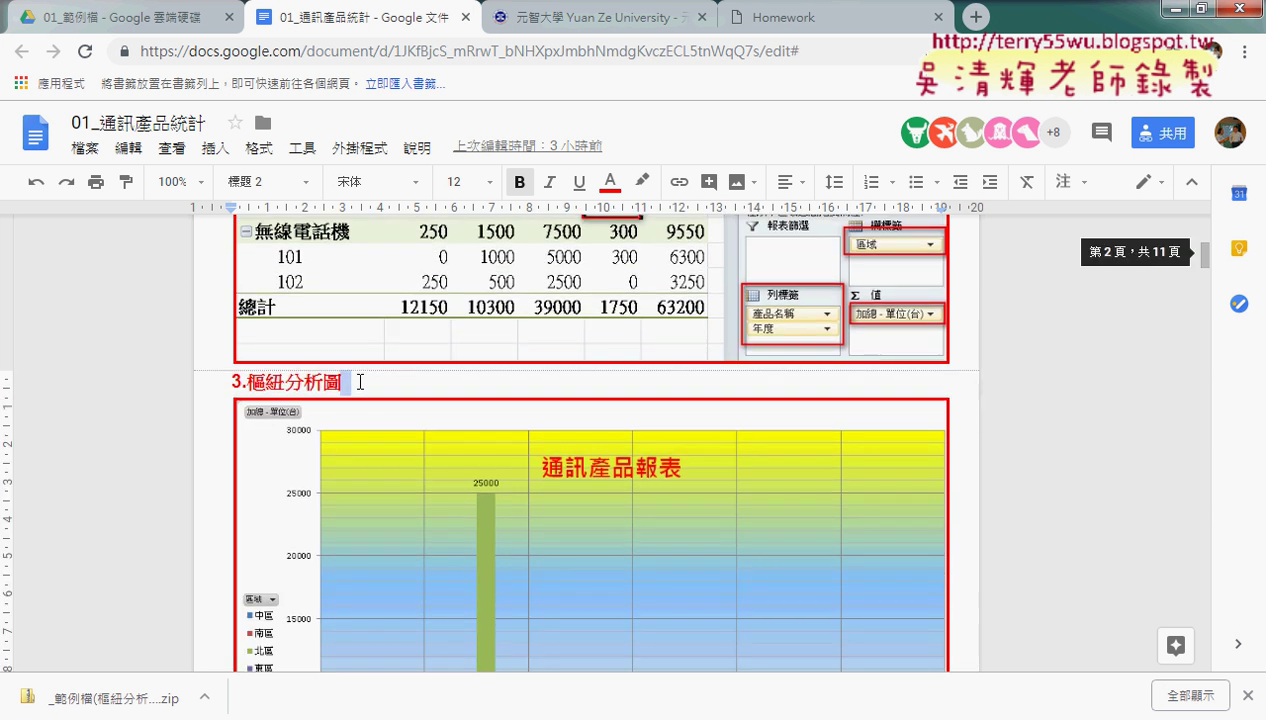
scroll(444, 392, down, 1)
scroll(365, 344, down, 1)
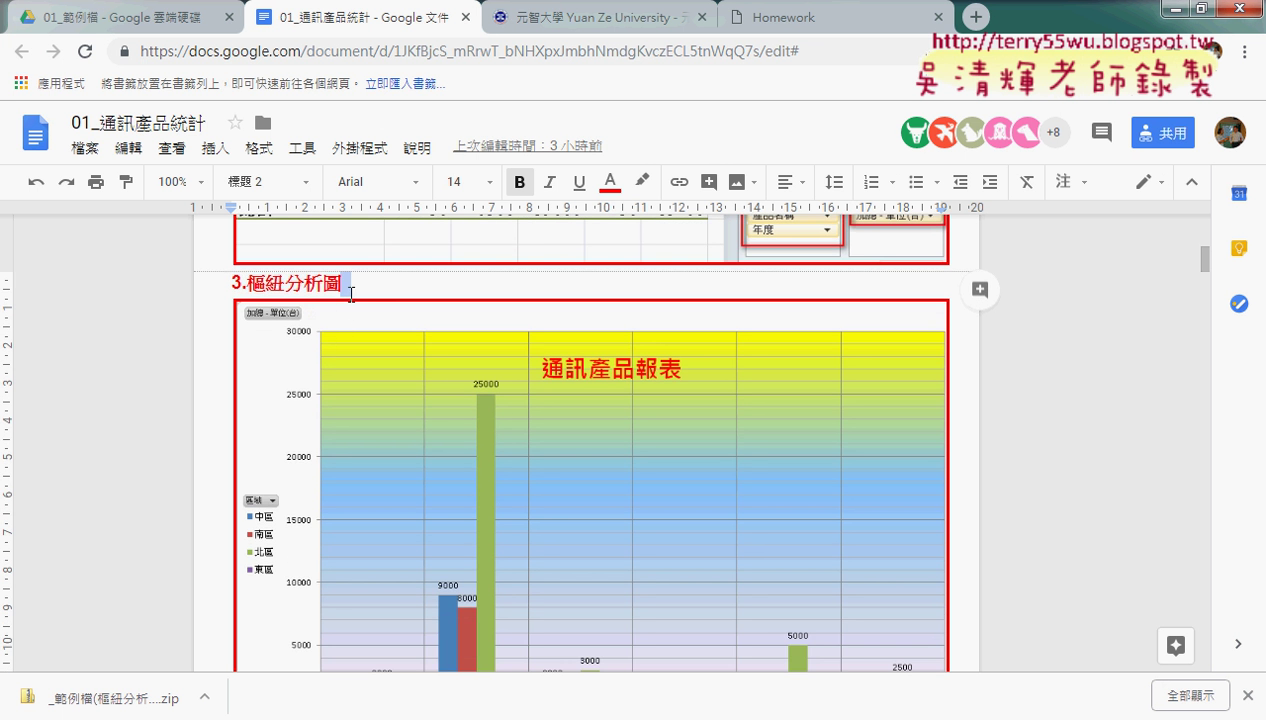
scroll(360, 320, down, 1)
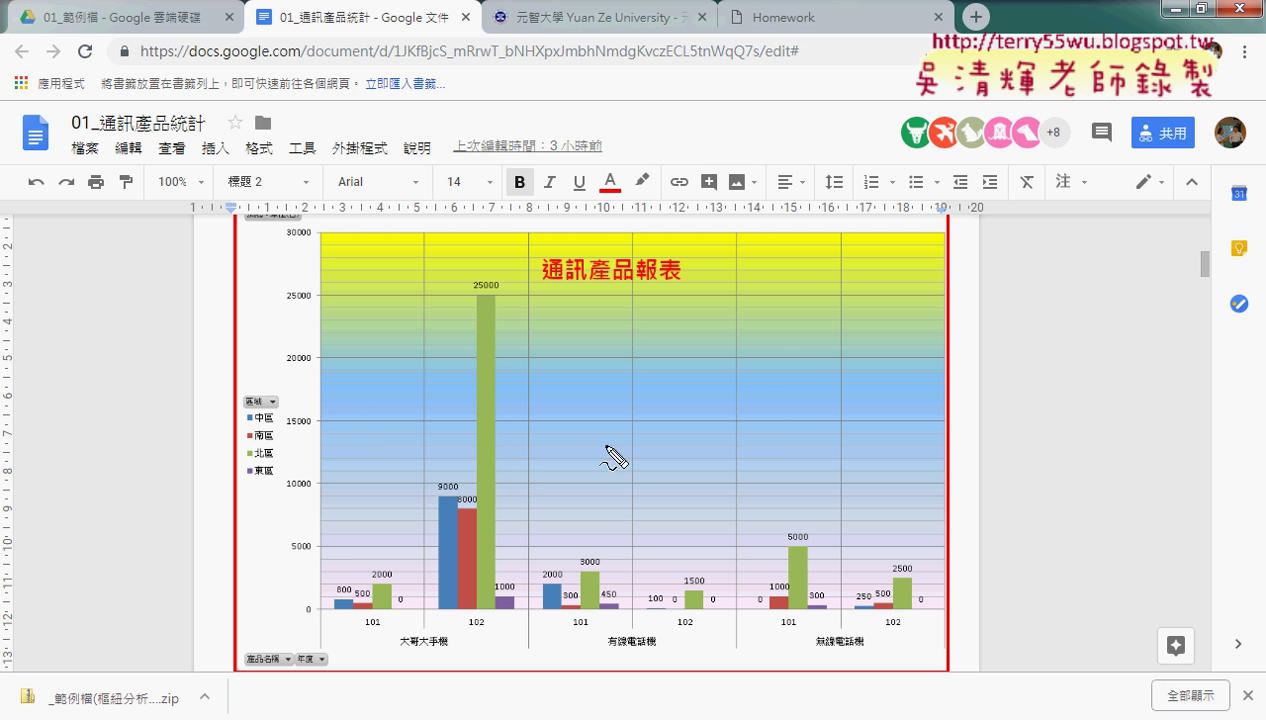
drag(681, 290, 660, 308)
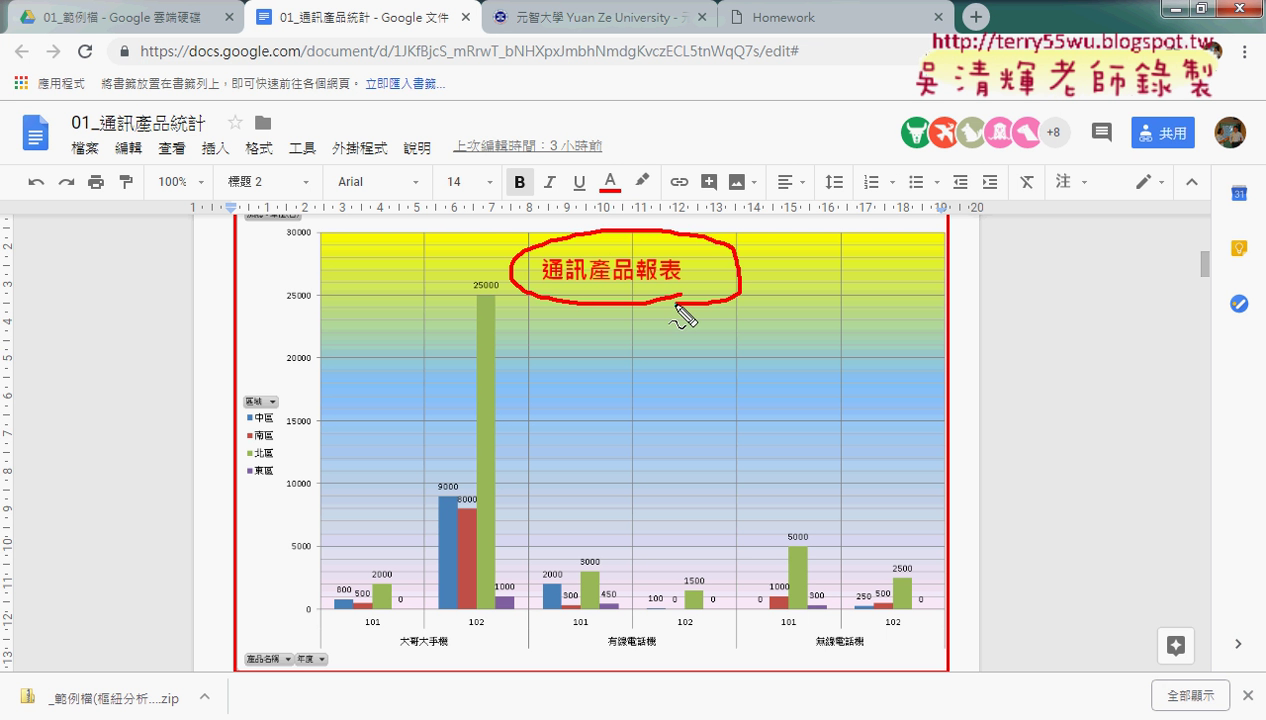
drag(272, 505, 277, 510)
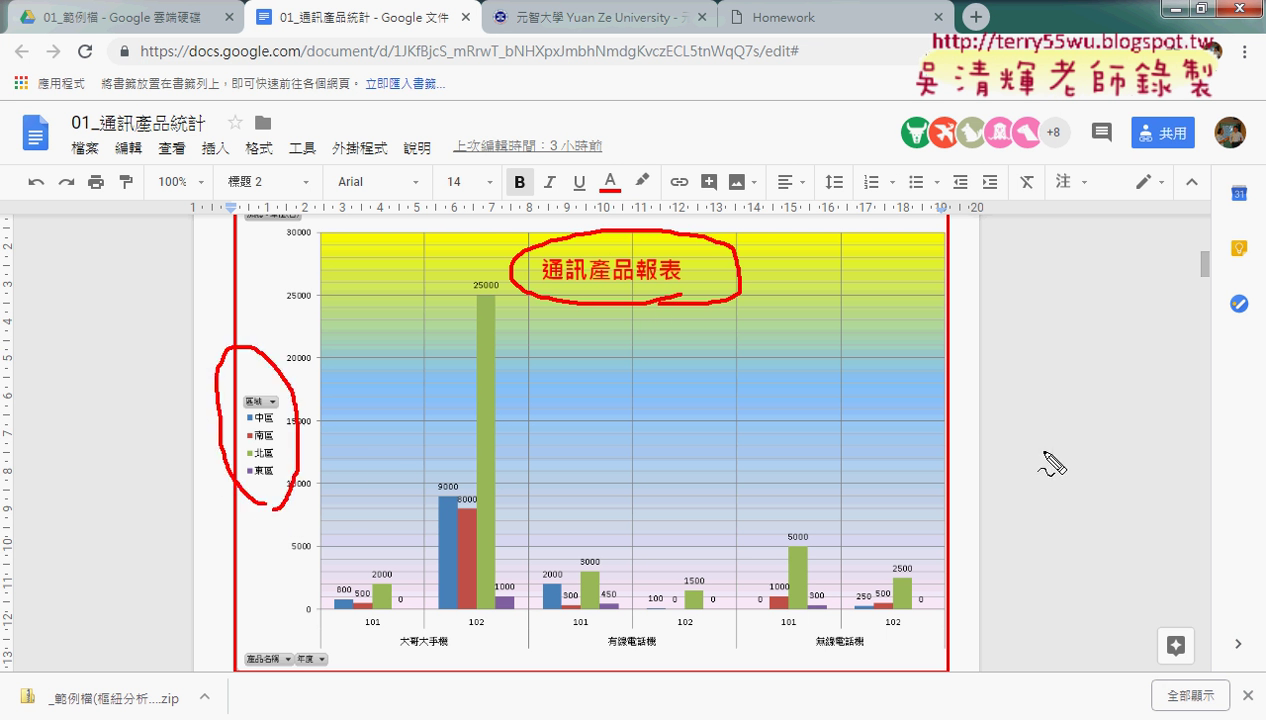
drag(980, 520, 1000, 500)
drag(952, 328, 344, 343)
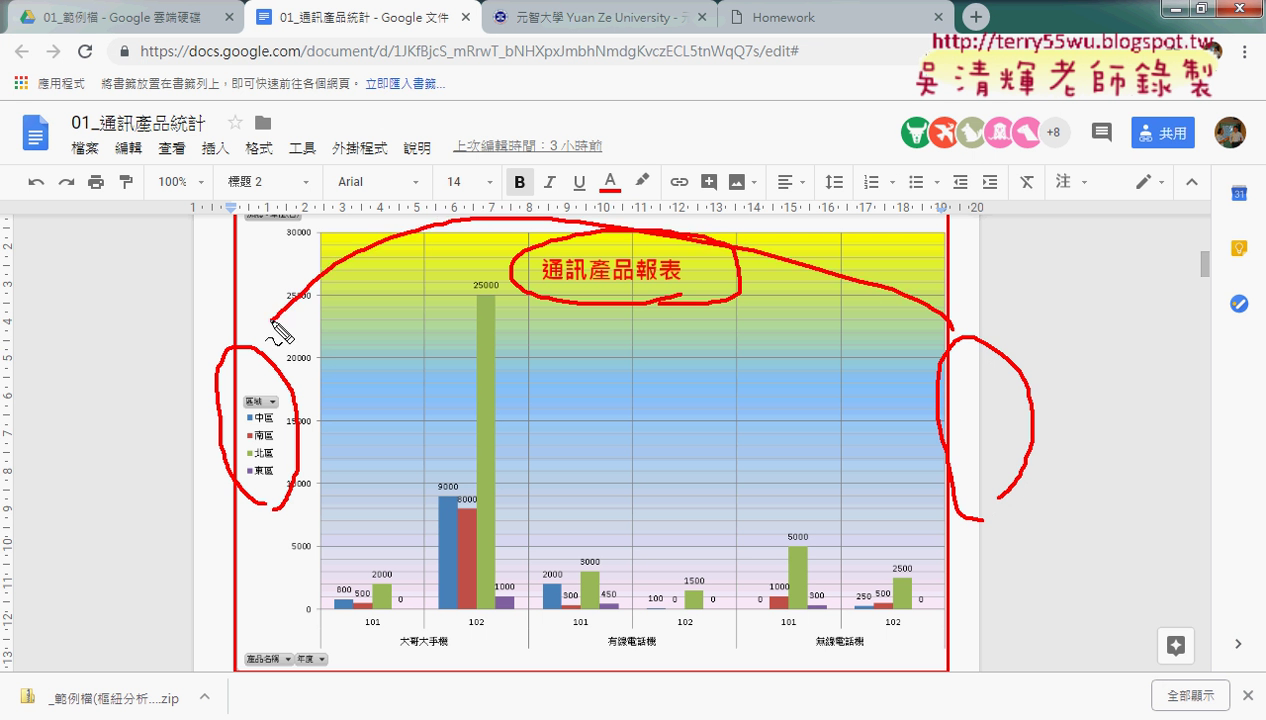
drag(437, 617, 495, 602)
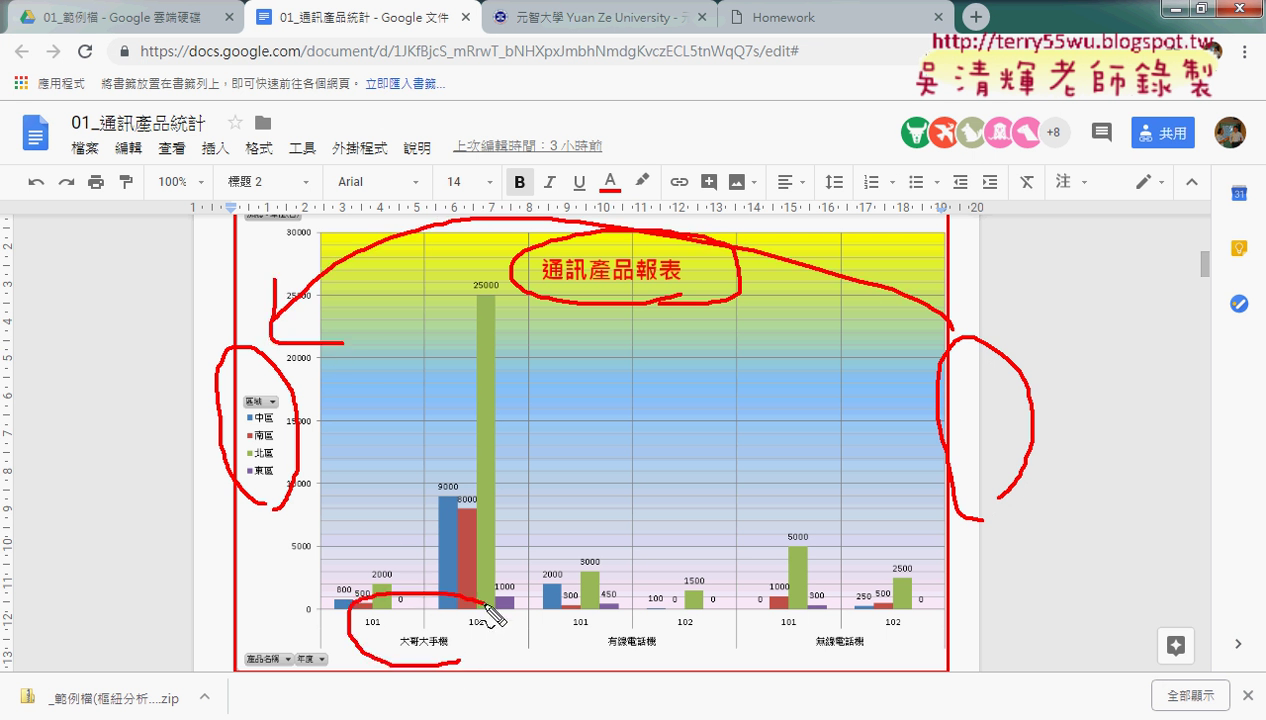
mouse_move(630, 657)
mouse_down()
mouse_move(562, 607)
mouse_move(640, 660)
mouse_up()
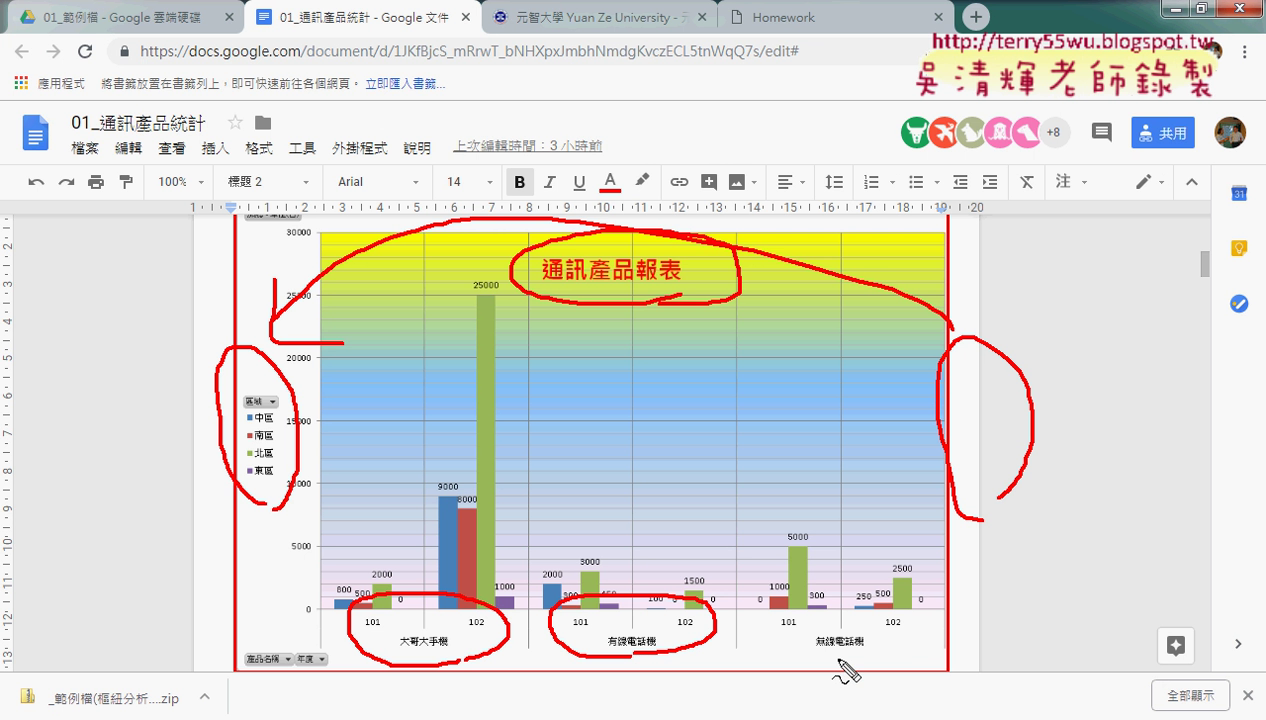
mouse_move(845, 660)
mouse_down()
mouse_move(855, 683)
mouse_move(945, 645)
mouse_up()
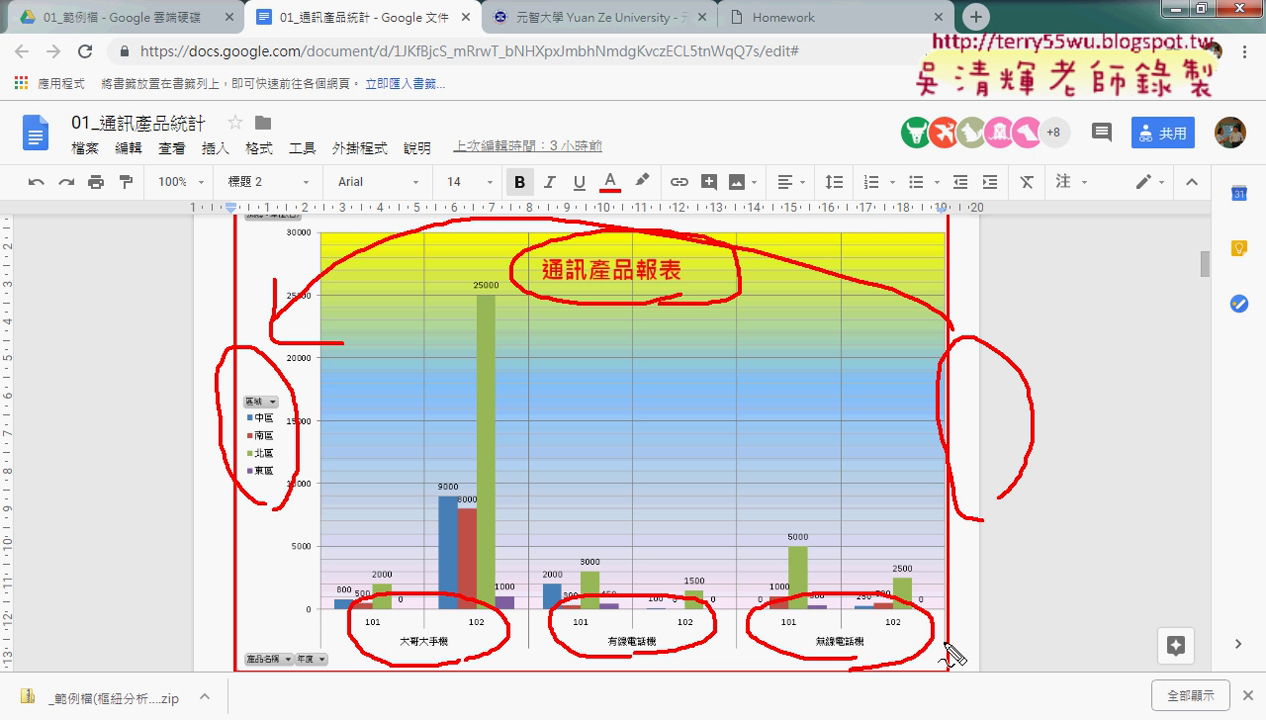
key(Escape)
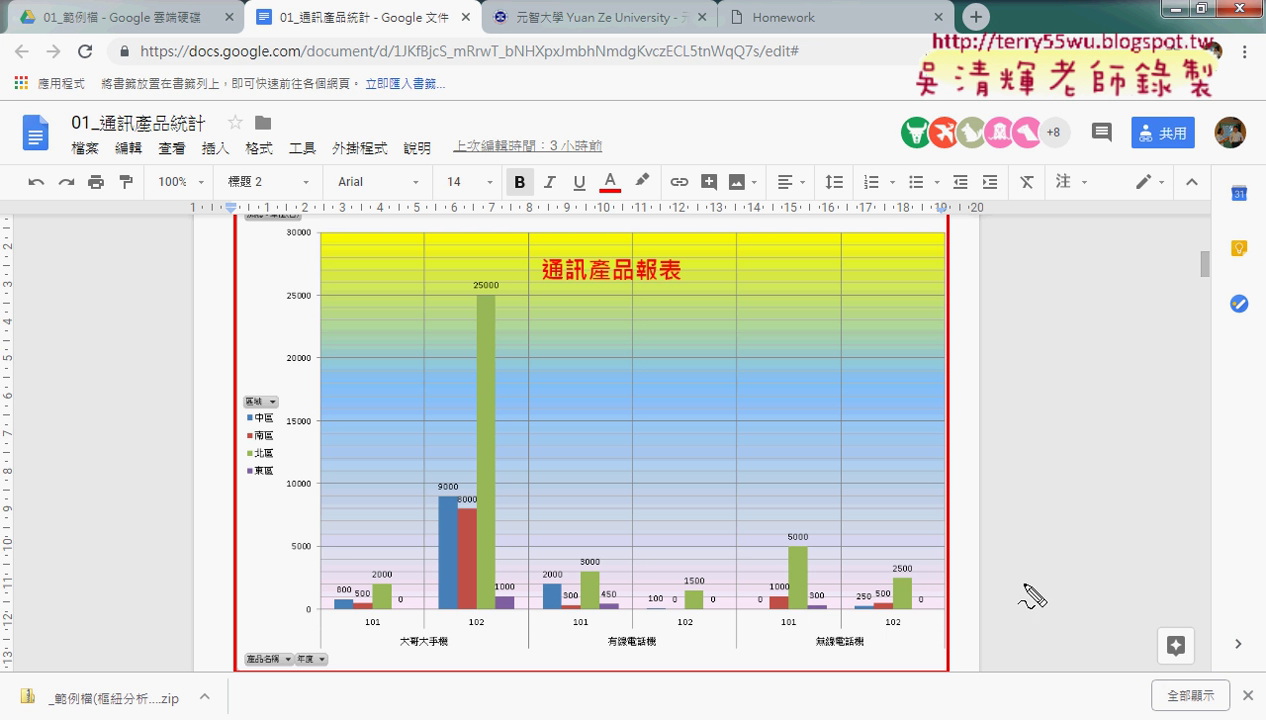
drag(445, 656, 397, 655)
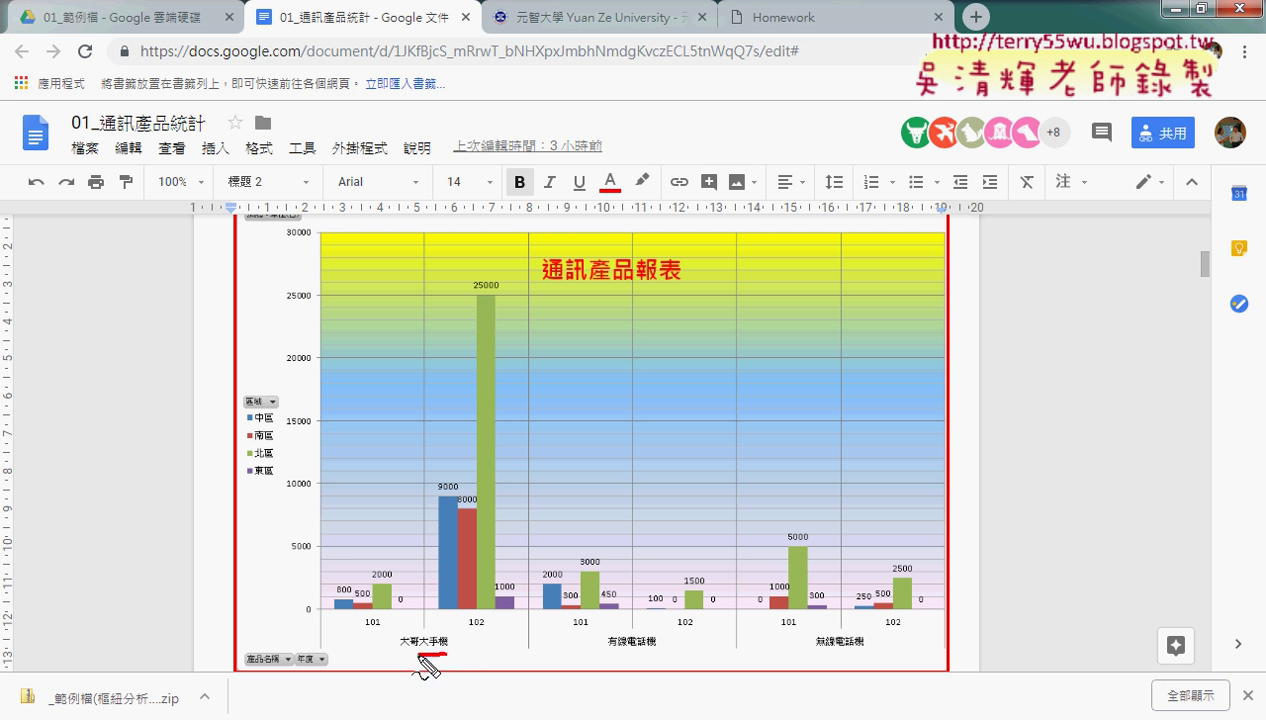
mouse_move(318, 640)
mouse_down()
mouse_move(408, 598)
mouse_move(357, 630)
mouse_up()
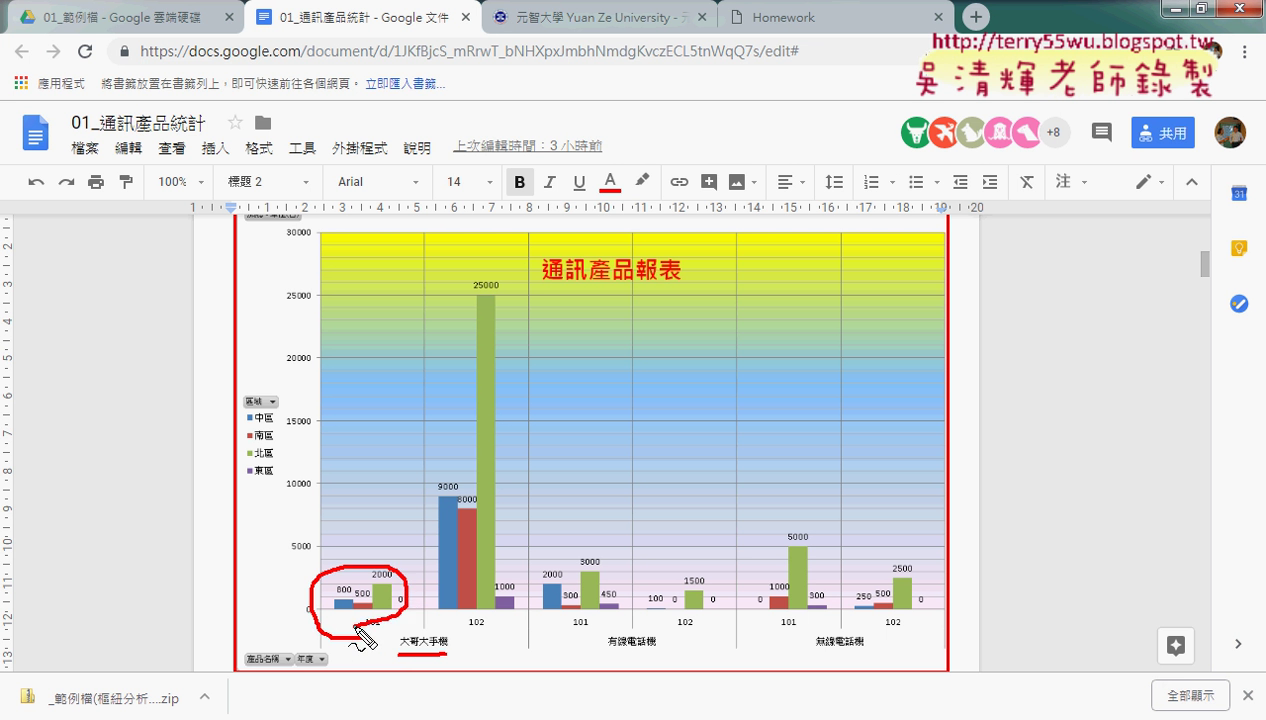
drag(505, 636, 507, 622)
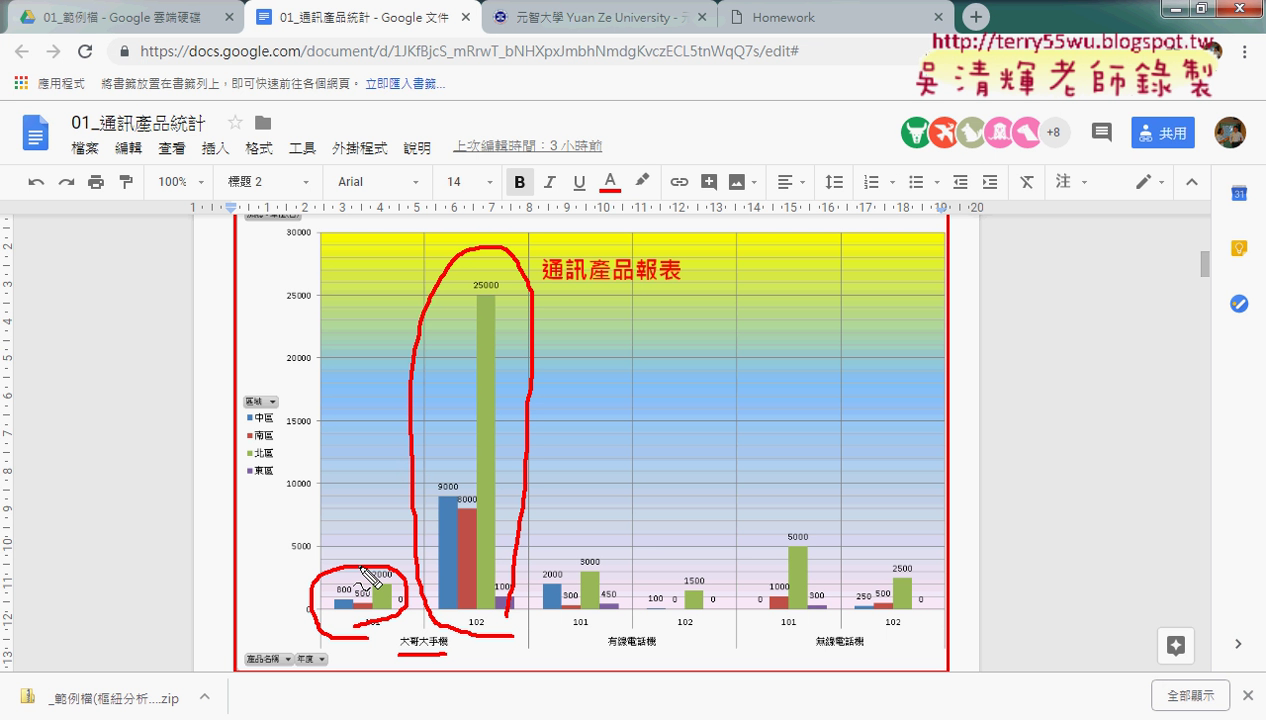
mouse_move(357, 584)
mouse_down()
mouse_move(381, 470)
mouse_move(417, 408)
mouse_up()
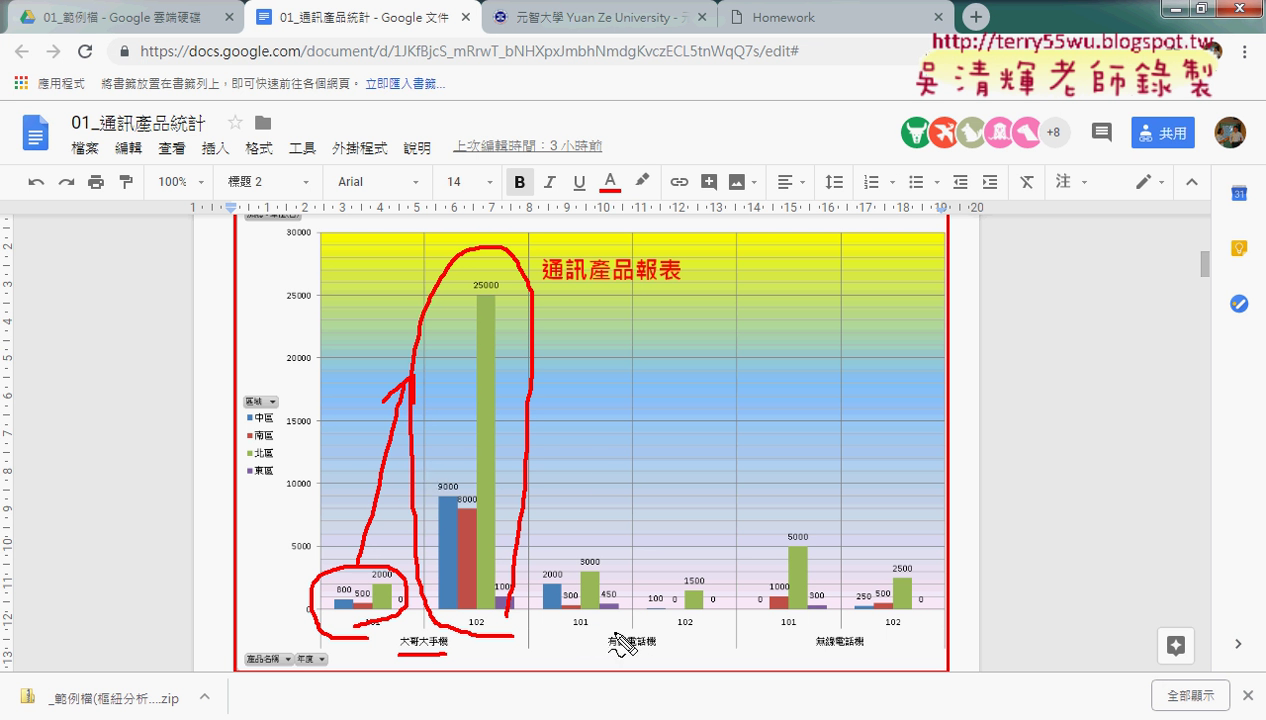
mouse_move(657, 657)
mouse_down()
mouse_move(605, 657)
mouse_move(585, 640)
mouse_up()
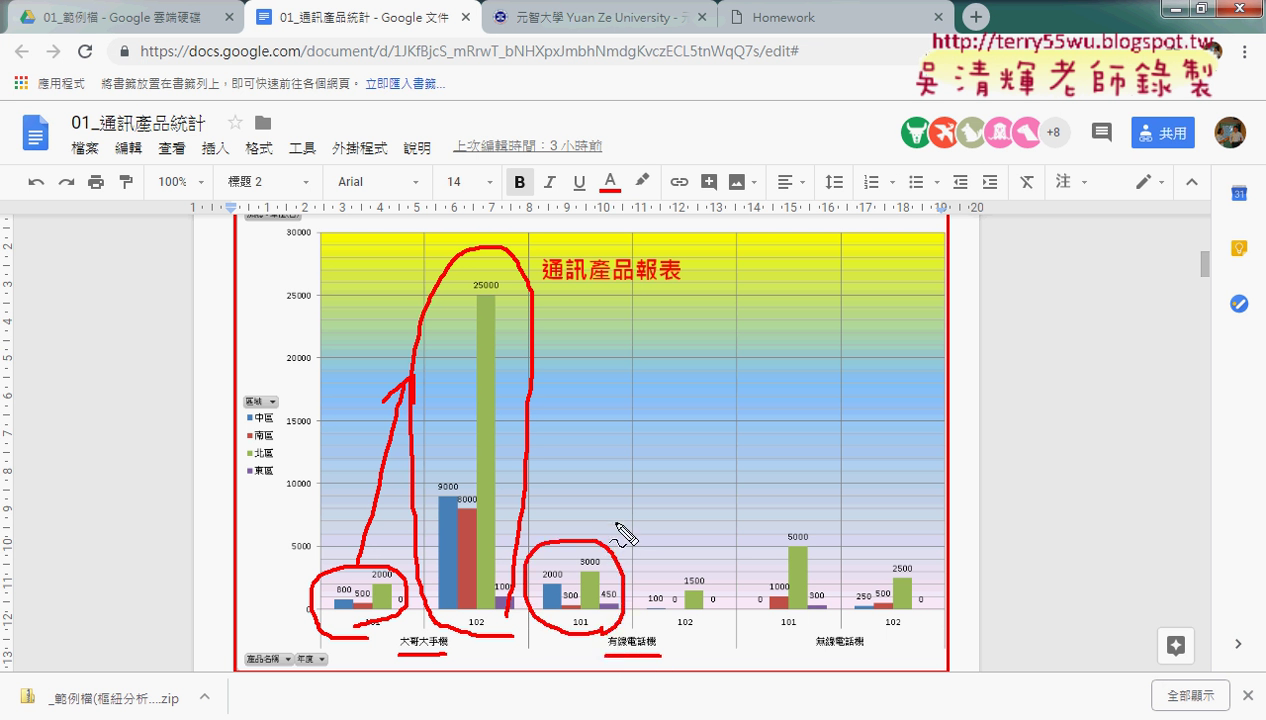
mouse_move(617, 522)
mouse_down()
mouse_move(740, 575)
mouse_move(710, 585)
mouse_up()
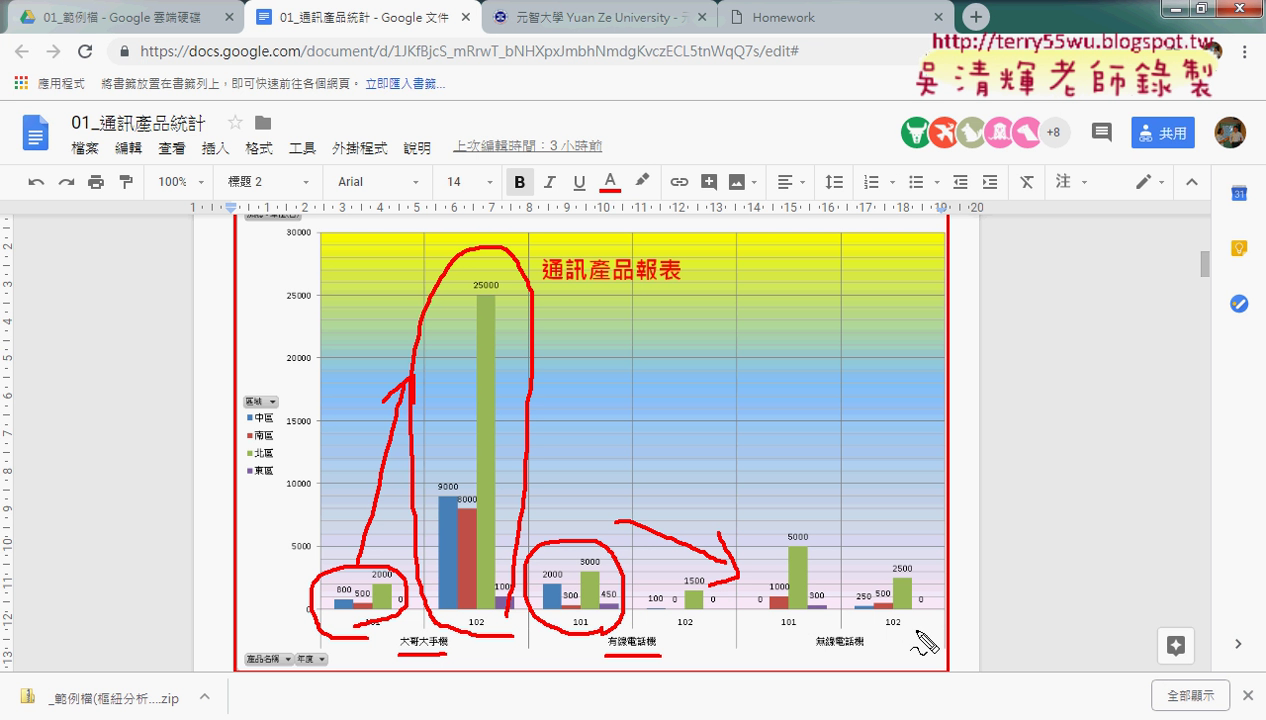
drag(916, 632, 898, 648)
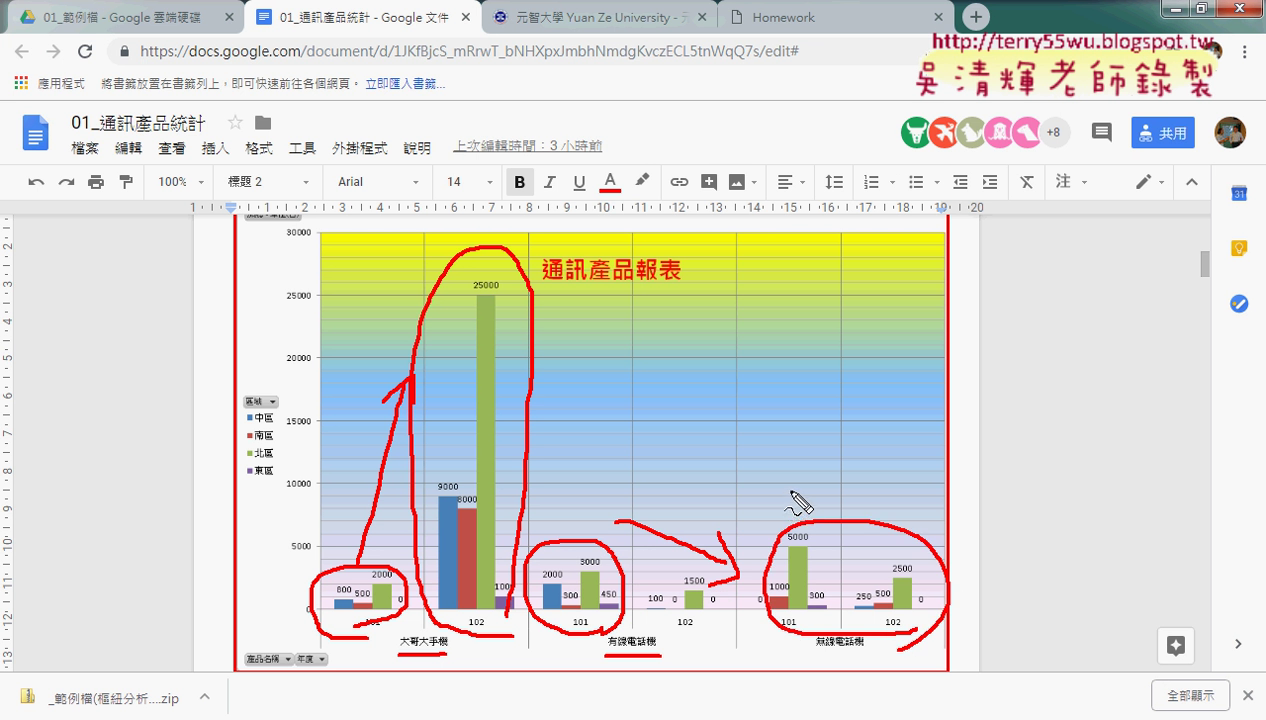
drag(791, 491, 940, 510)
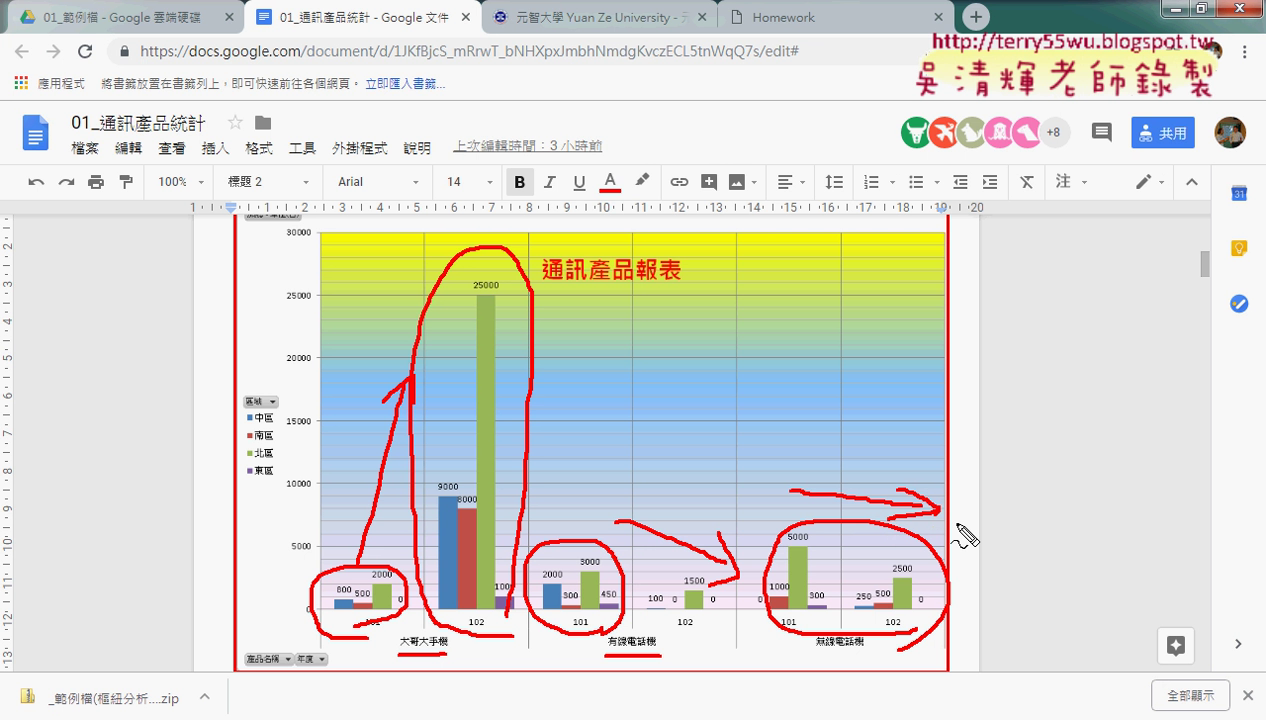
key(Escape)
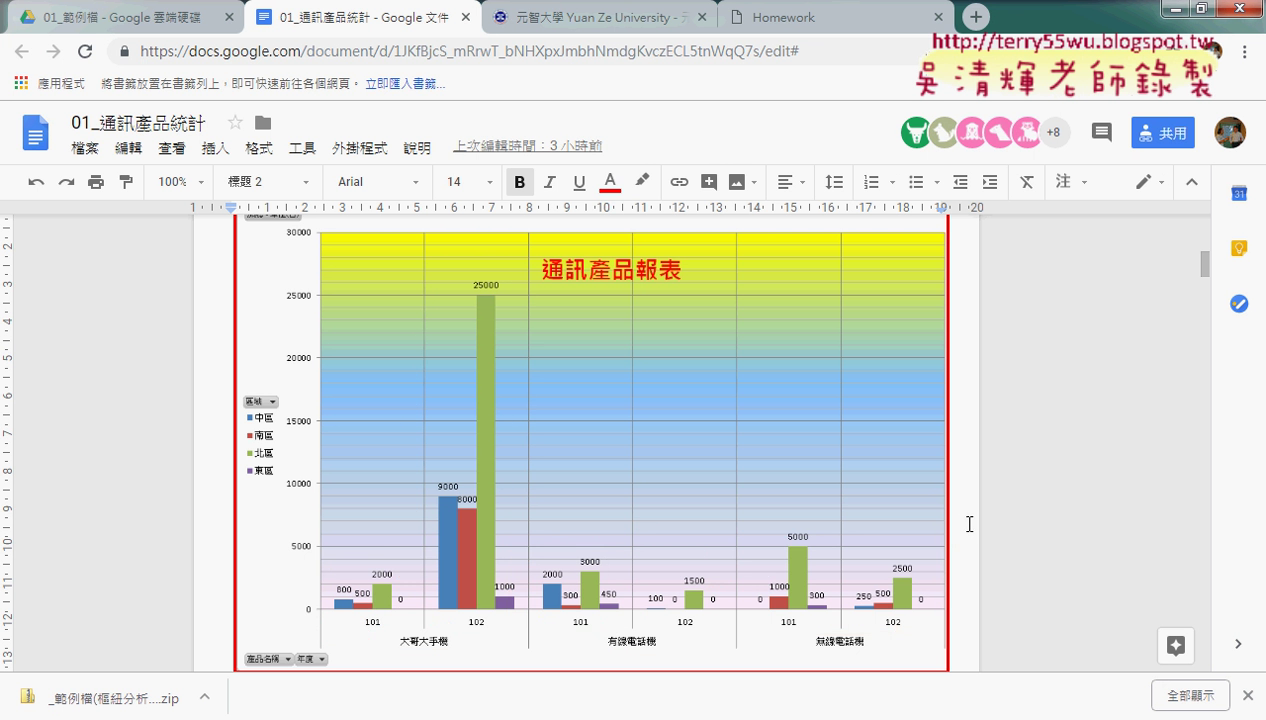
scroll(969, 524, up, 1)
scroll(969, 524, down, 2)
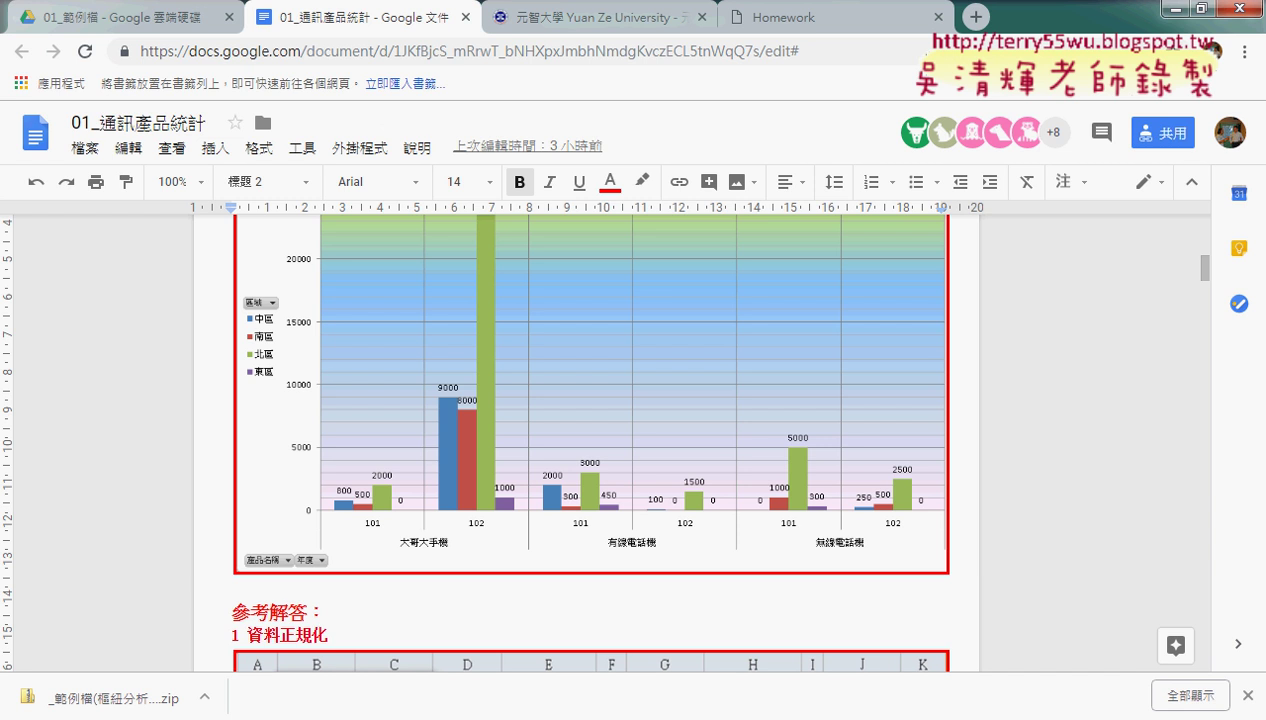
key(alt+Tab)
- Move past the 簡易報表 and 樞紐分析表(產品) sheets to show the four-region 樞紐分析表(區域) pivot
click(255, 682)
click(331, 684)
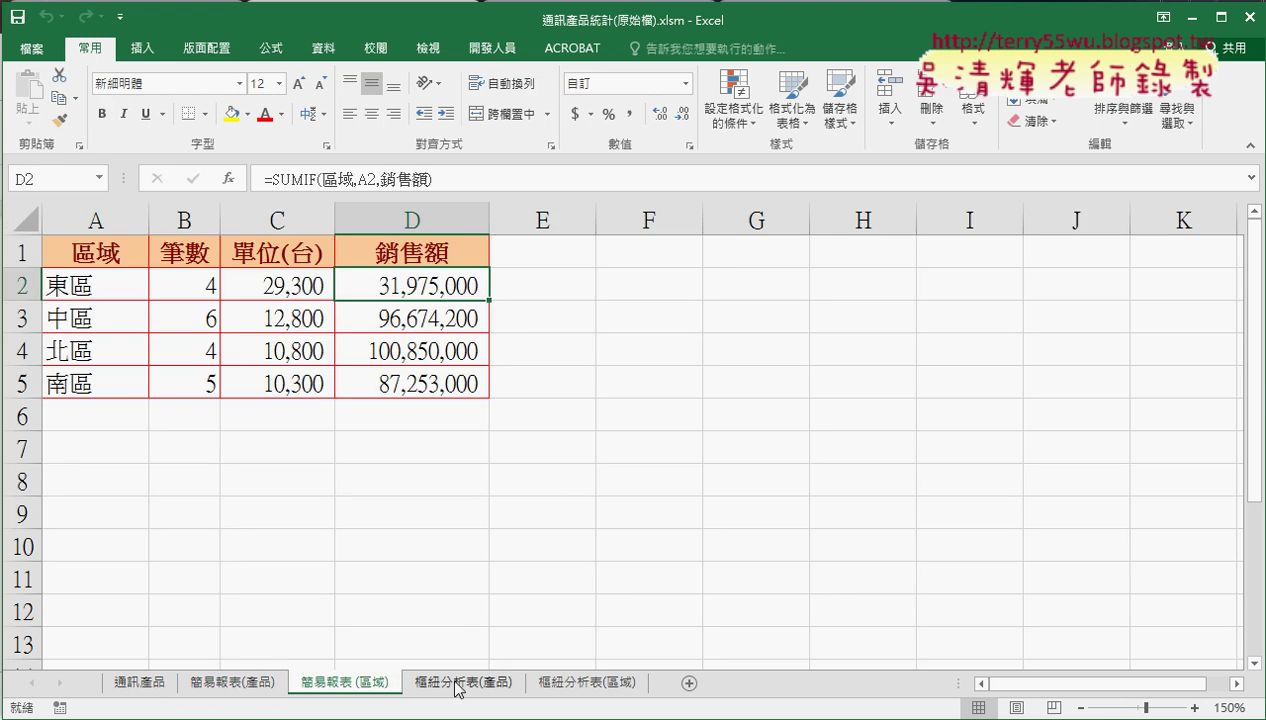
click(458, 684)
click(593, 684)
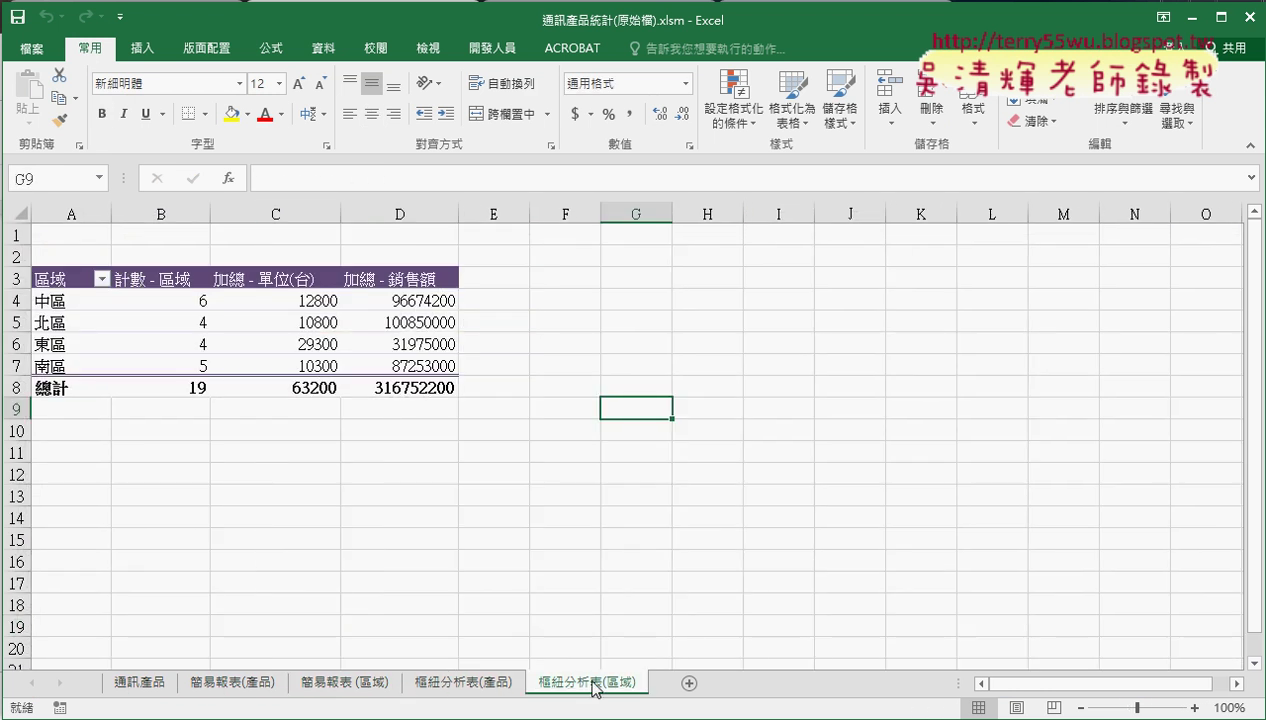